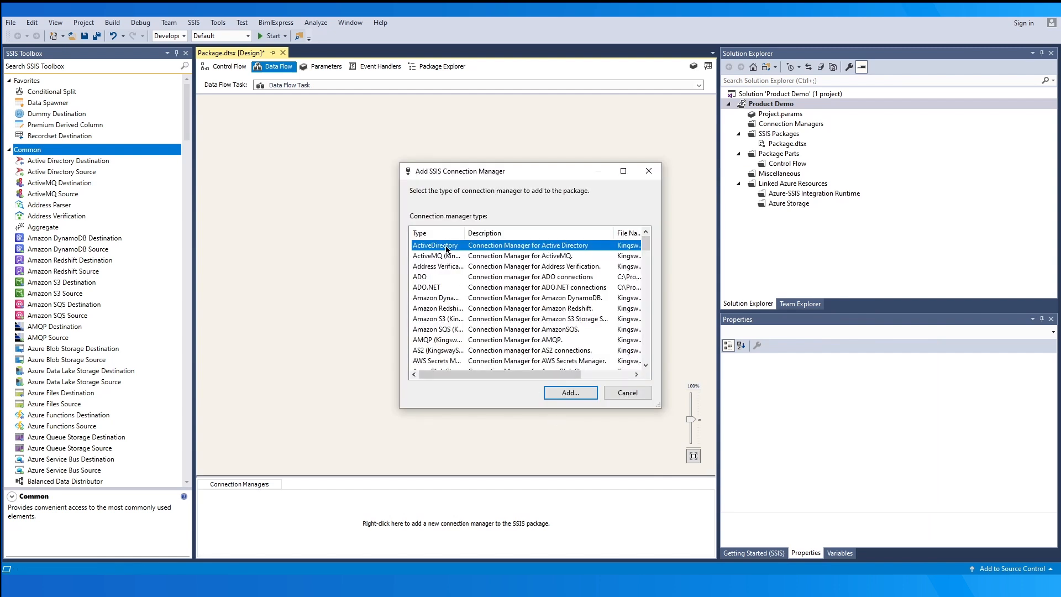
- Add an Active Directory connection manager and toggle its connection type to Azure and back to OnPremise
{"action": "left_click", "coordinate": [555, 395]}
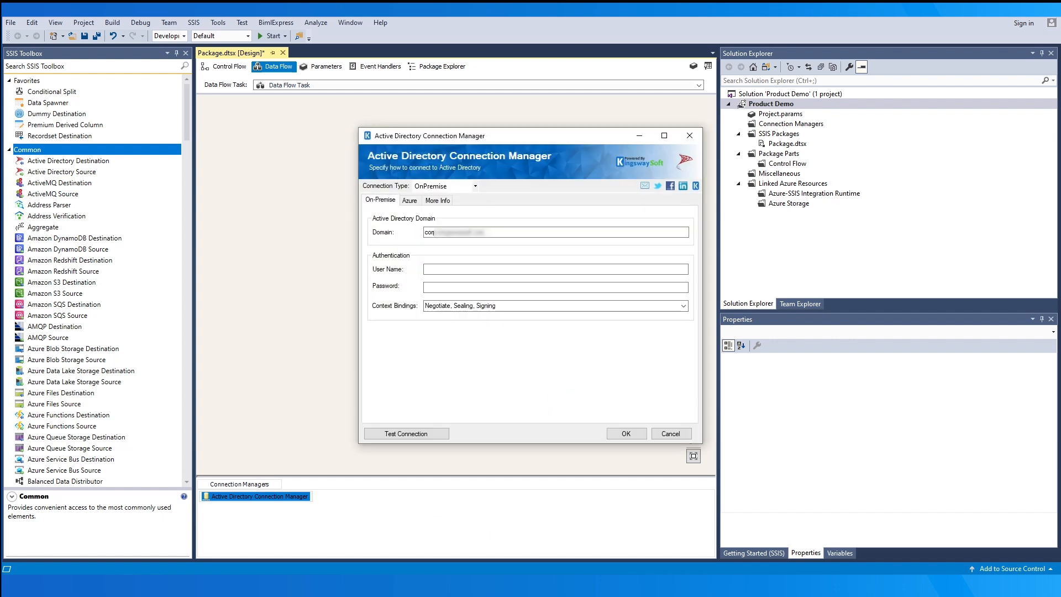
{"action": "left_click", "coordinate": [473, 186]}
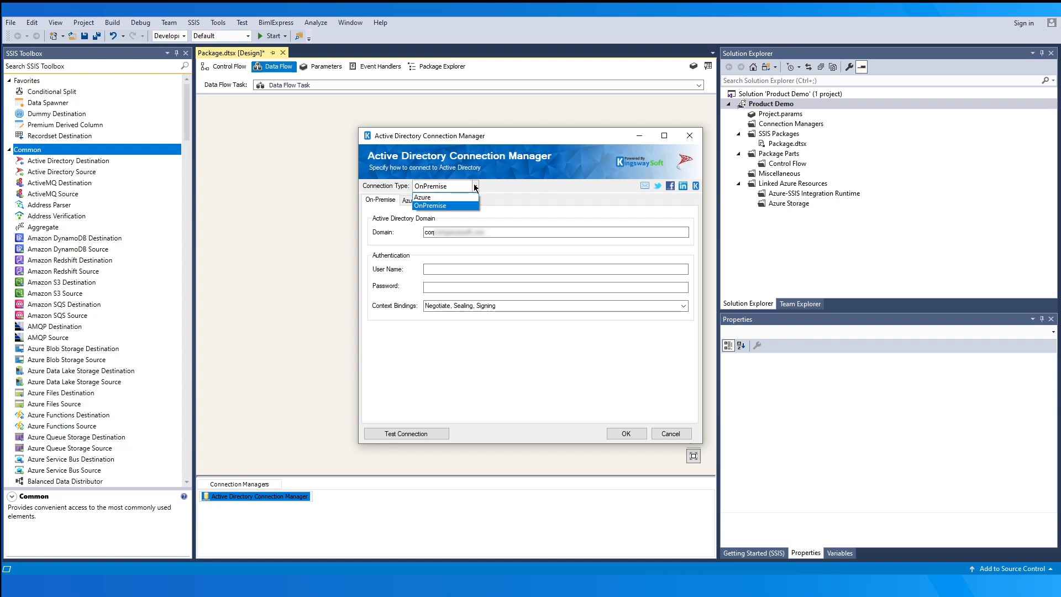
{"action": "left_click", "coordinate": [473, 198]}
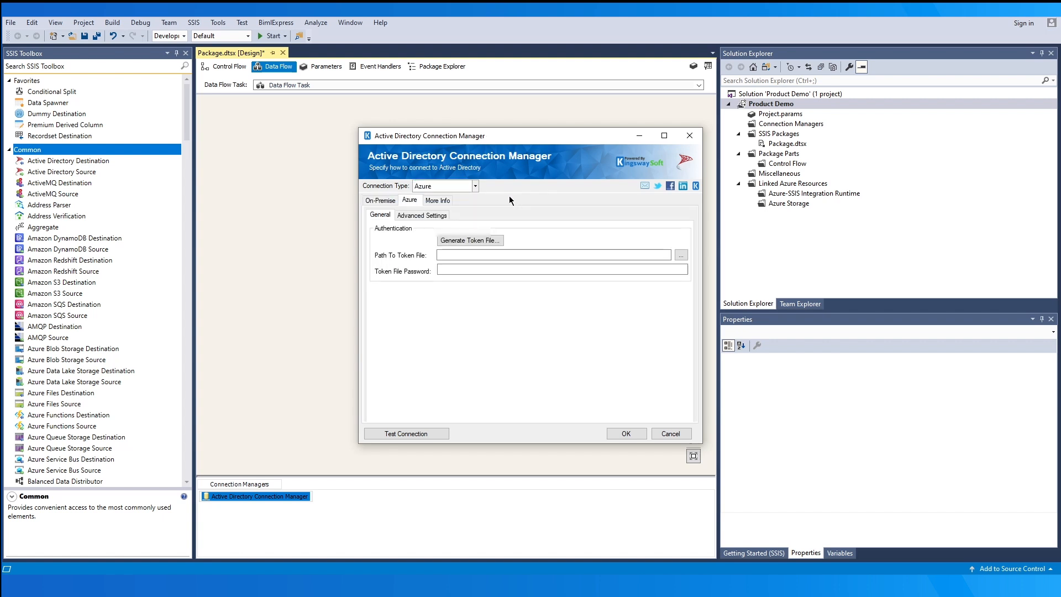
{"action": "left_click", "coordinate": [475, 186]}
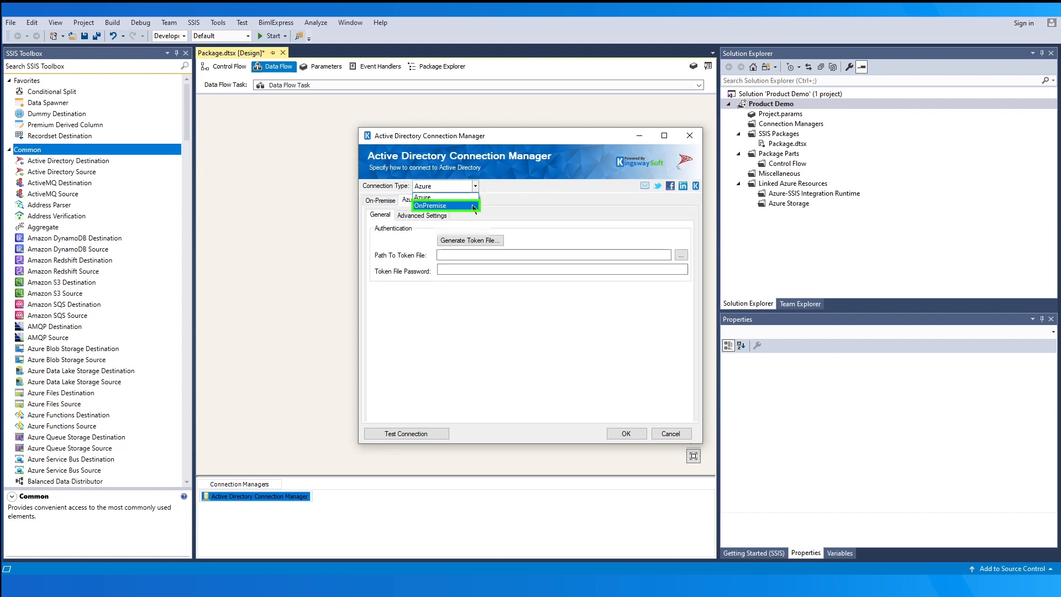
{"action": "left_click", "coordinate": [473, 206]}
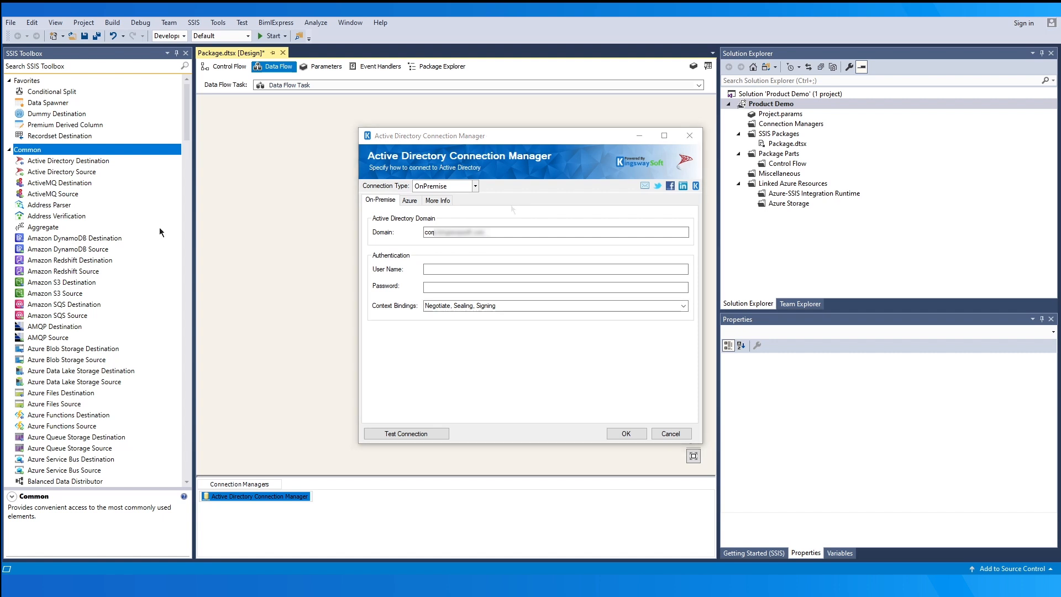
- Replace the domain with the server's domain address and enter the administrator user name and password
{"action": "key", "text": "ctrl+a"}
{"action": "key", "text": "BackSpace"}
{"action": "key", "text": "ctrl+v"}
{"action": "left_click", "coordinate": [440, 269]}
{"action": "type", "text": "Administrator"}
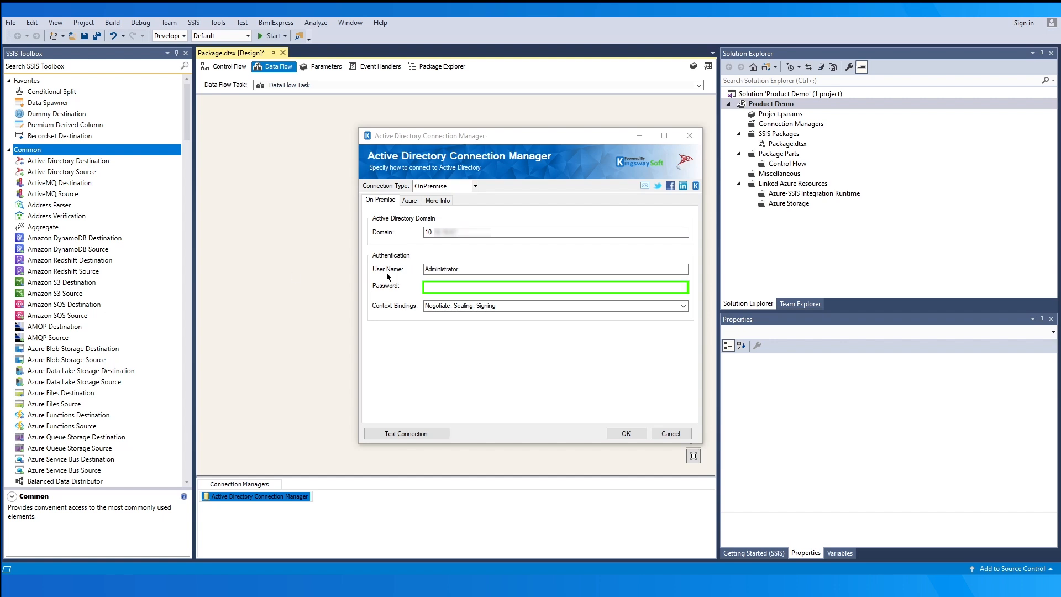
{"action": "left_click", "coordinate": [445, 287]}
{"action": "key", "text": "ctrl+v"}
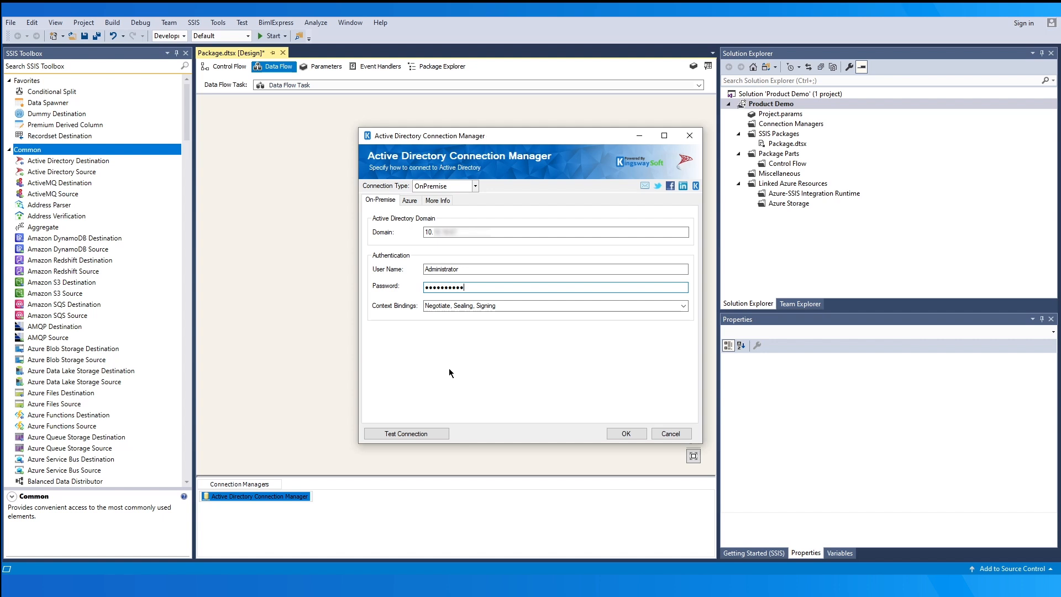
- Test the on-premise connection successfully and save the connection settings
{"action": "left_click", "coordinate": [436, 436]}
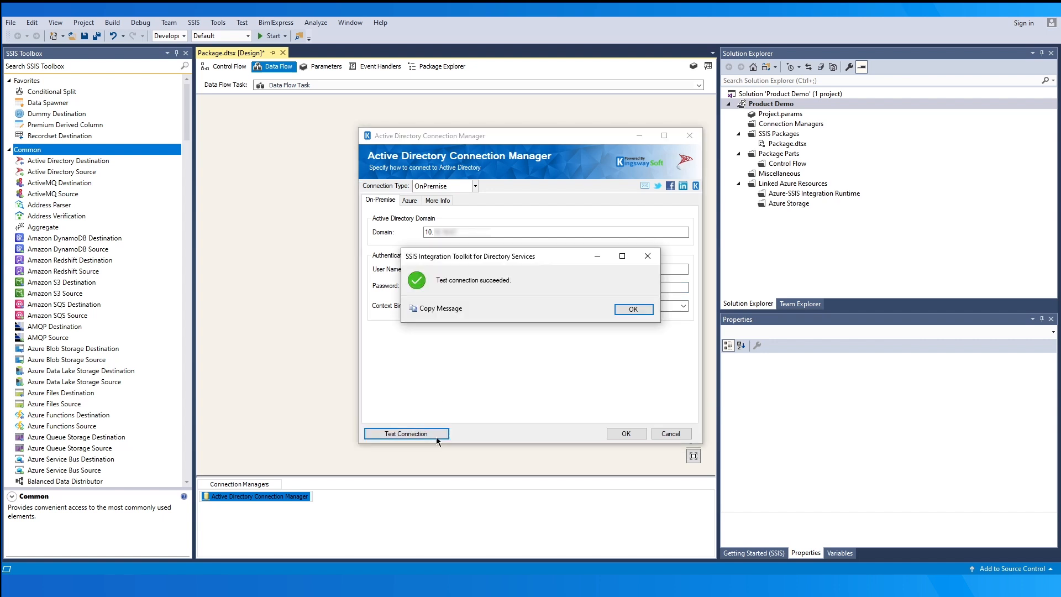
{"action": "left_click", "coordinate": [621, 310]}
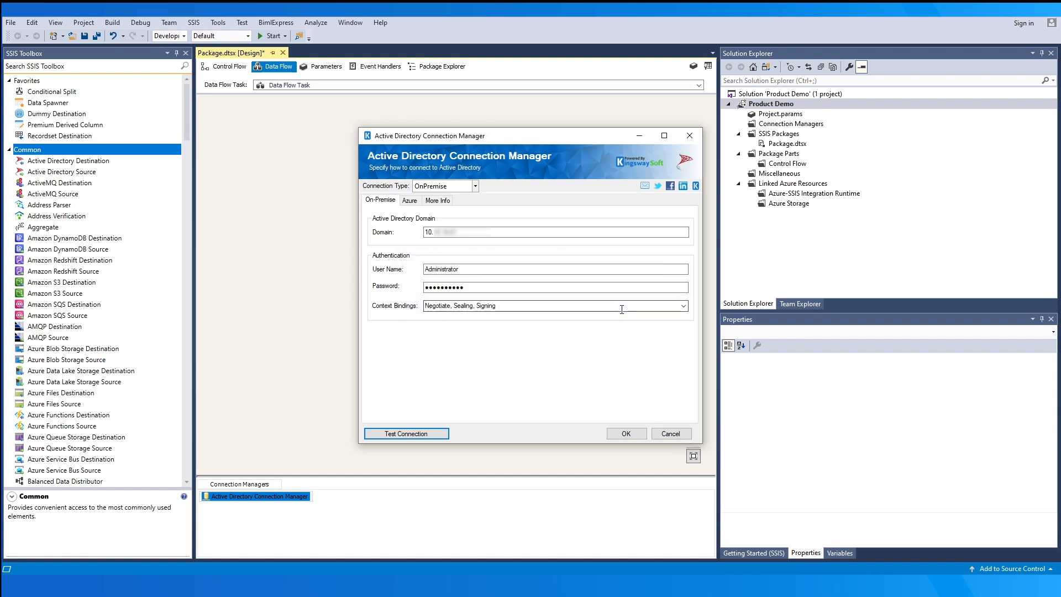
{"action": "left_click", "coordinate": [625, 434]}
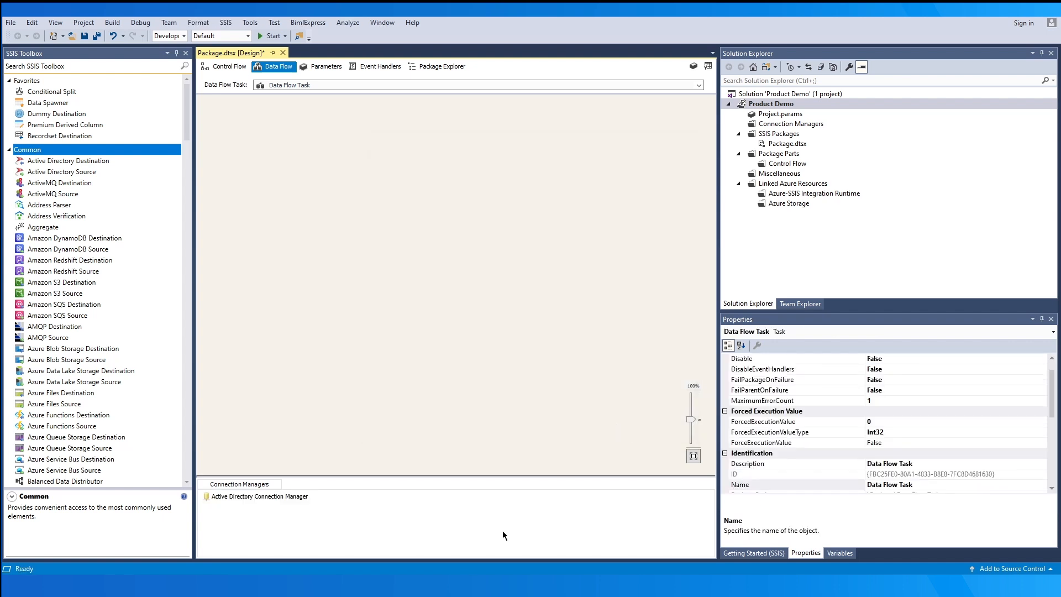
- Add a second Active Directory connection manager set to Azure and open its OAuth token settings
{"action": "right_click", "coordinate": [368, 514]}
{"action": "left_click", "coordinate": [473, 431]}
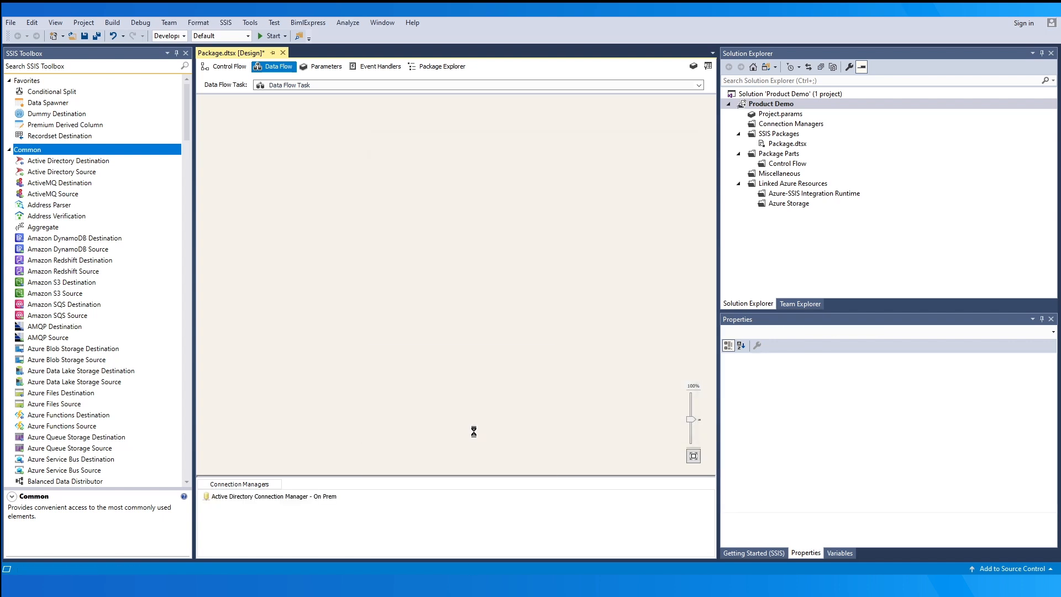
{"action": "left_click", "coordinate": [492, 393]}
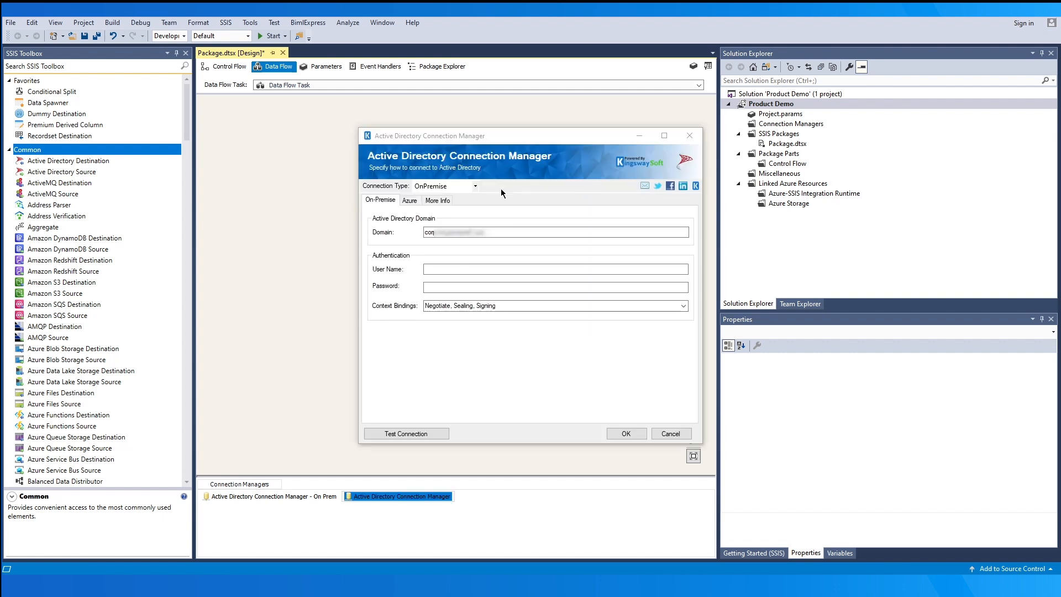
{"action": "left_click", "coordinate": [474, 186]}
{"action": "left_click", "coordinate": [472, 206]}
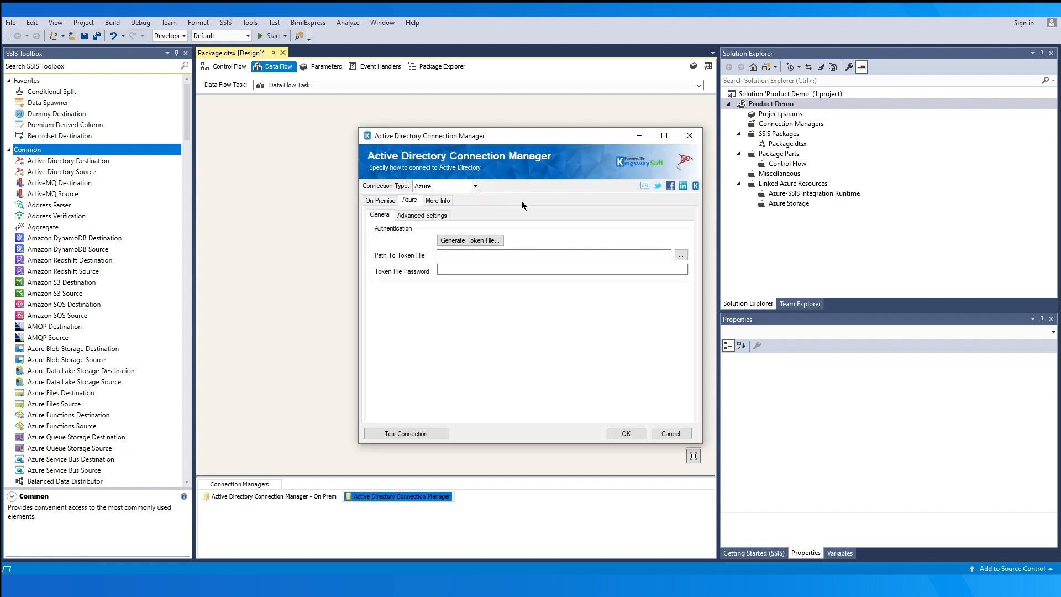
{"action": "left_click", "coordinate": [497, 241]}
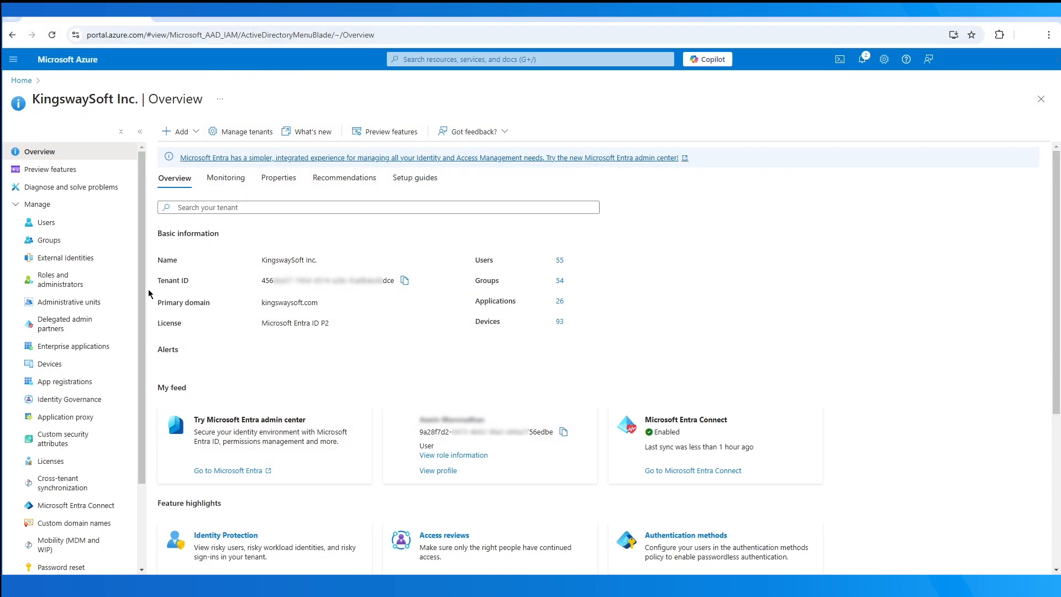
- Start a new app registration with the Web platform, discard it, and open the kwsApp registration
{"action": "left_click", "coordinate": [76, 383]}
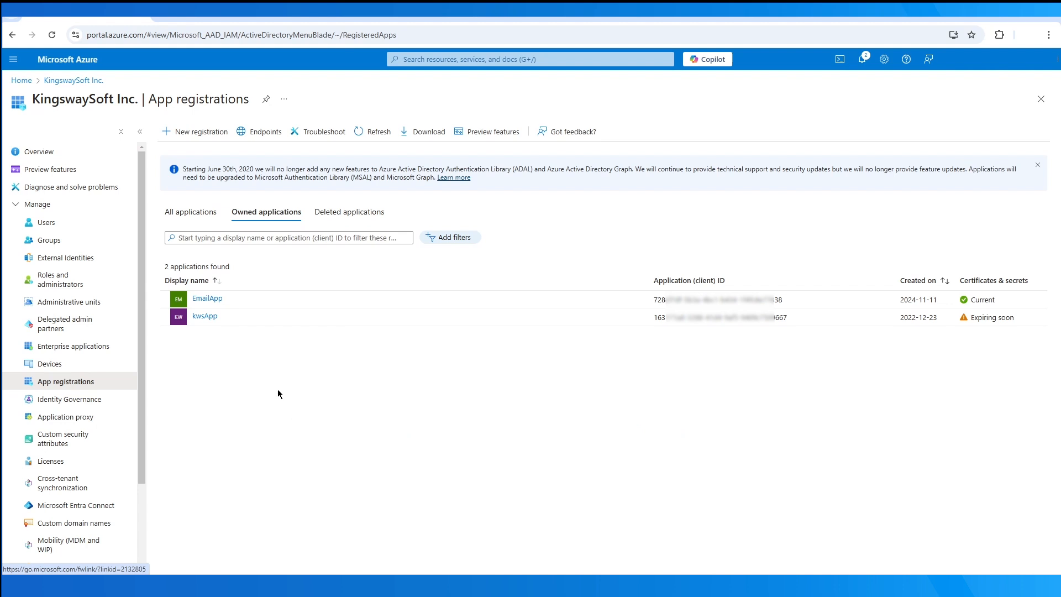
{"action": "left_click", "coordinate": [190, 134]}
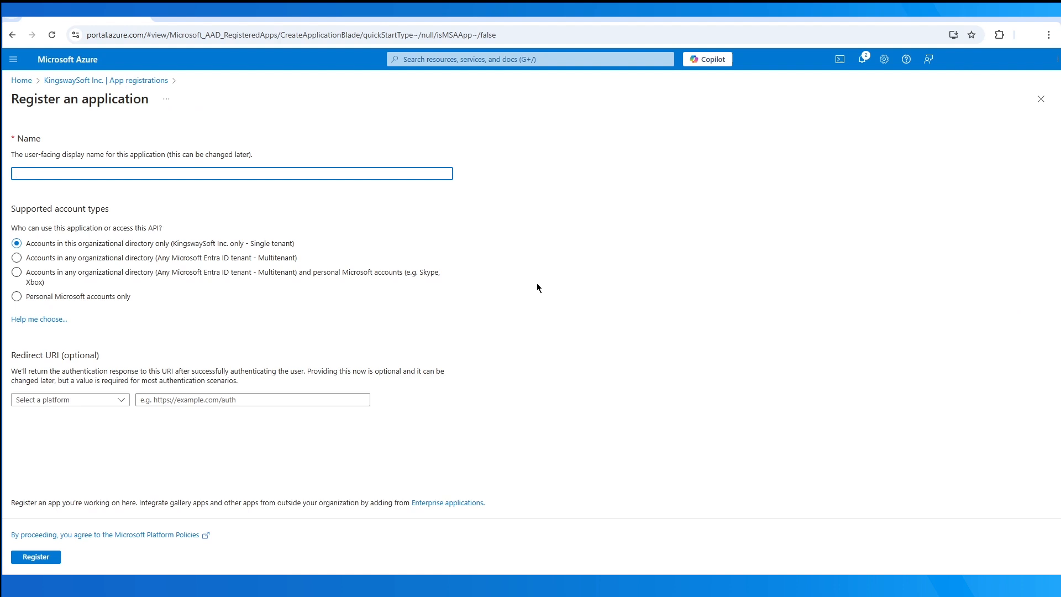
{"action": "left_click", "coordinate": [124, 400]}
{"action": "left_click", "coordinate": [128, 438]}
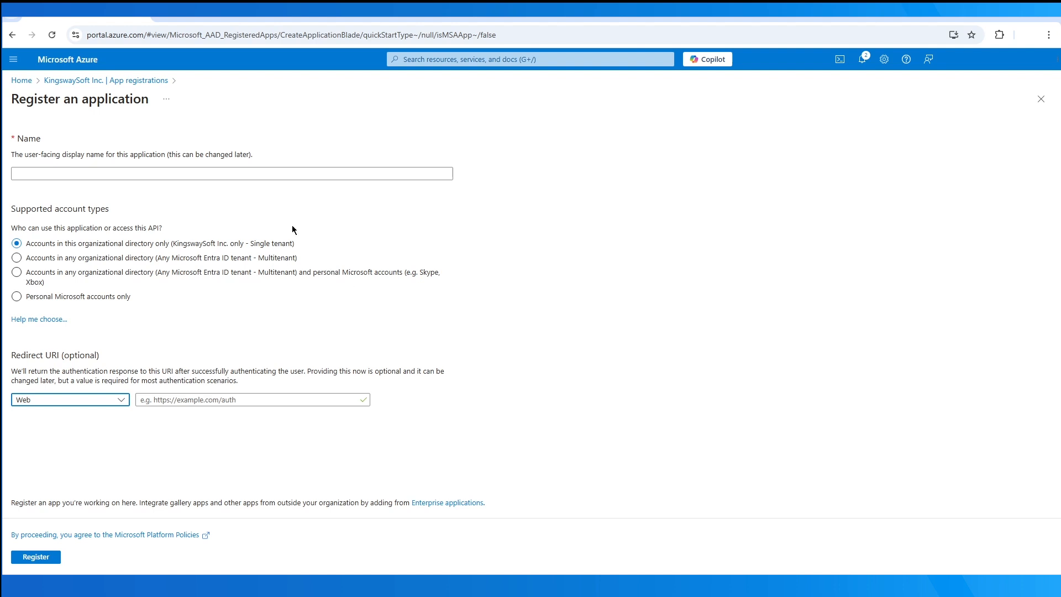
{"action": "left_click", "coordinate": [118, 80]}
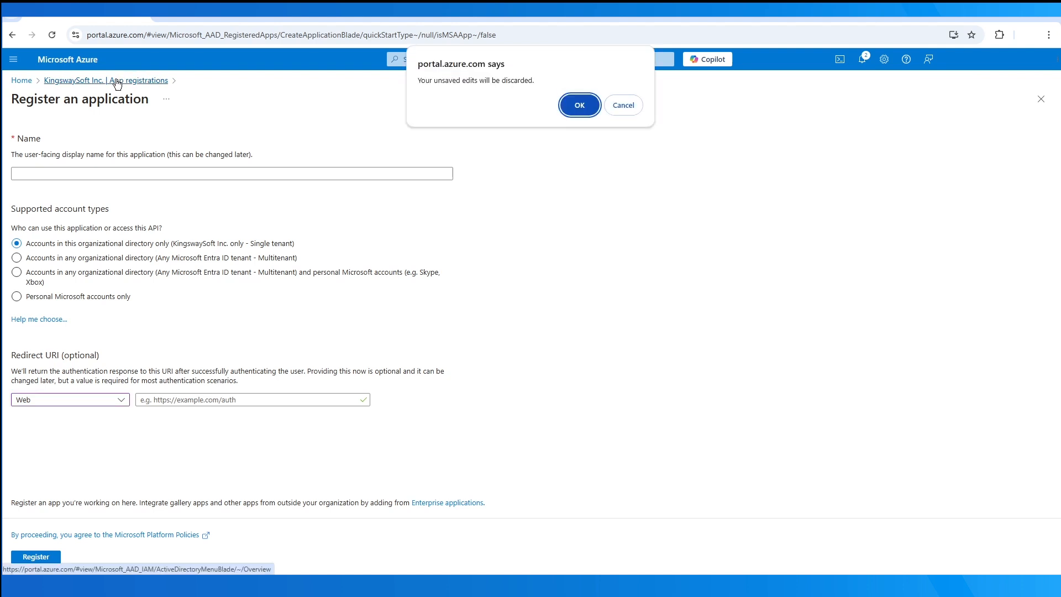
{"action": "left_click", "coordinate": [579, 107]}
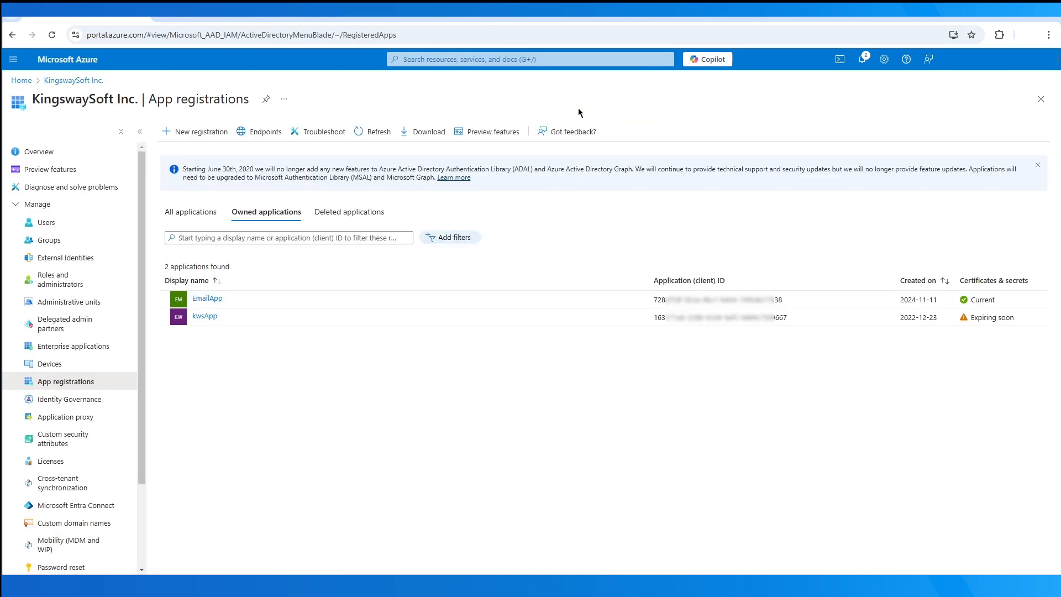
{"action": "left_click", "coordinate": [218, 317]}
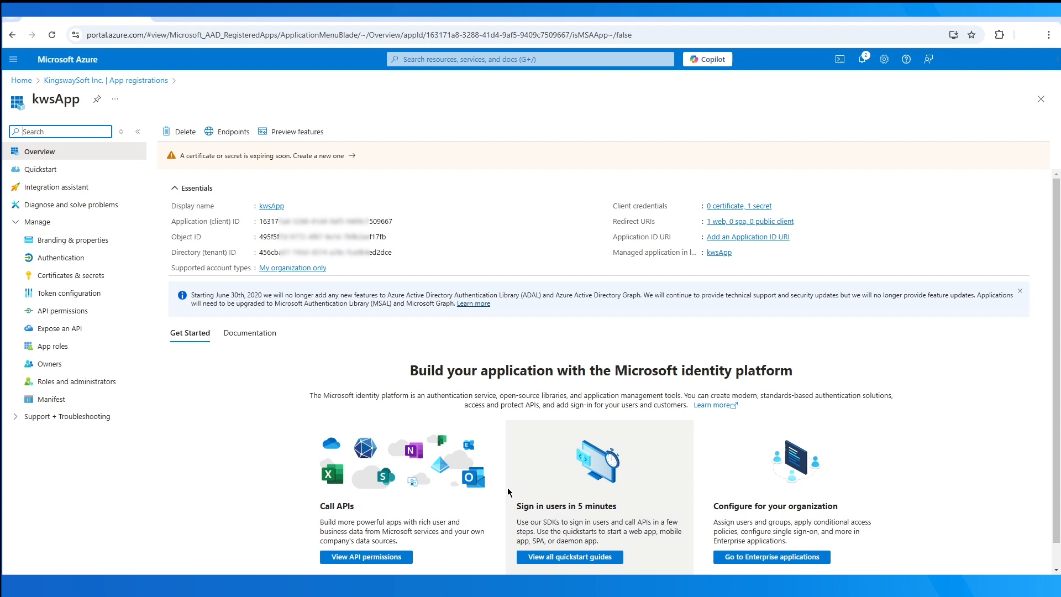
- Create client secret 'NewSecret' with the 180-day expiry on kwsApp, copy its value, and return to Overview
{"action": "left_click", "coordinate": [97, 277]}
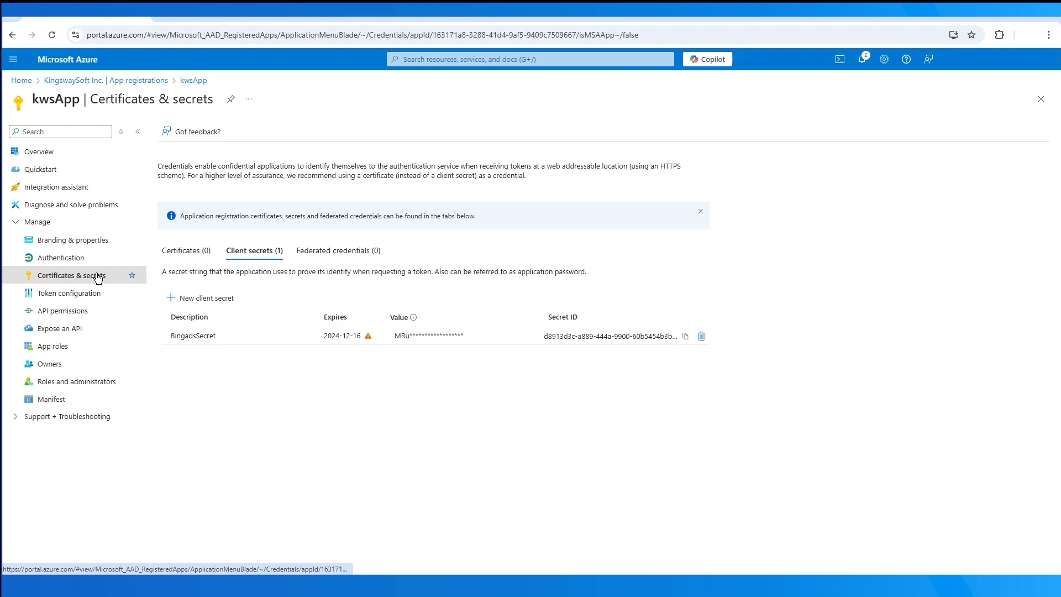
{"action": "left_click", "coordinate": [184, 297]}
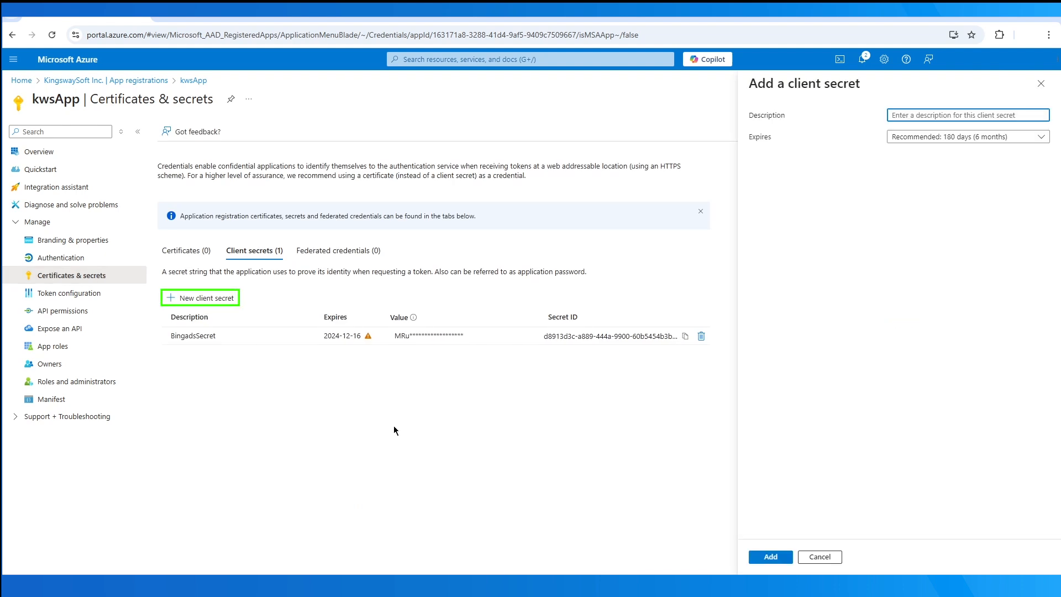
{"action": "type", "text": "NewSecret"}
{"action": "left_click", "coordinate": [1038, 140]}
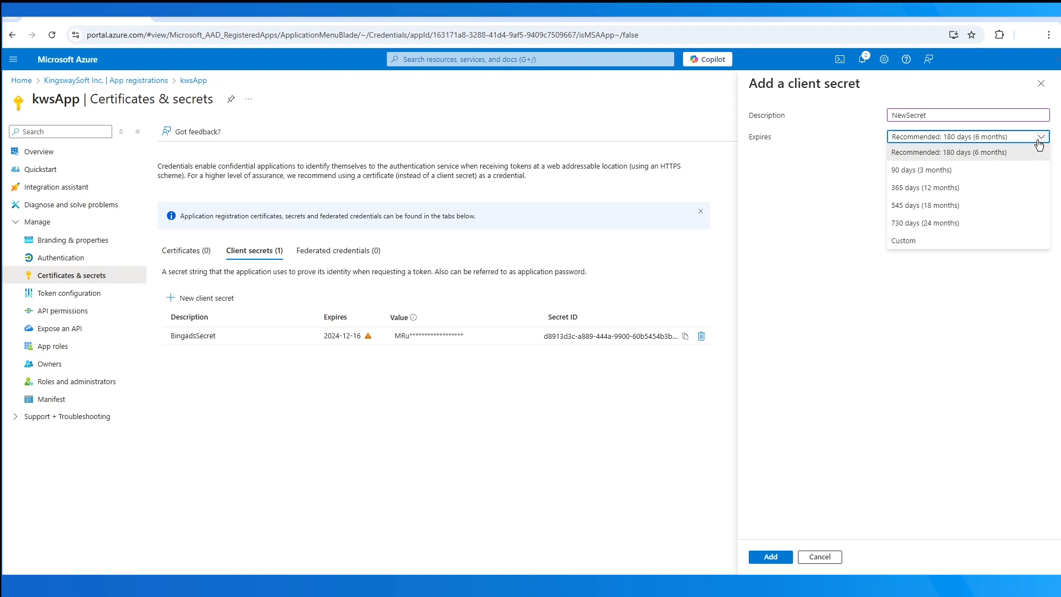
{"action": "left_click", "coordinate": [1038, 147]}
{"action": "left_click", "coordinate": [768, 558]}
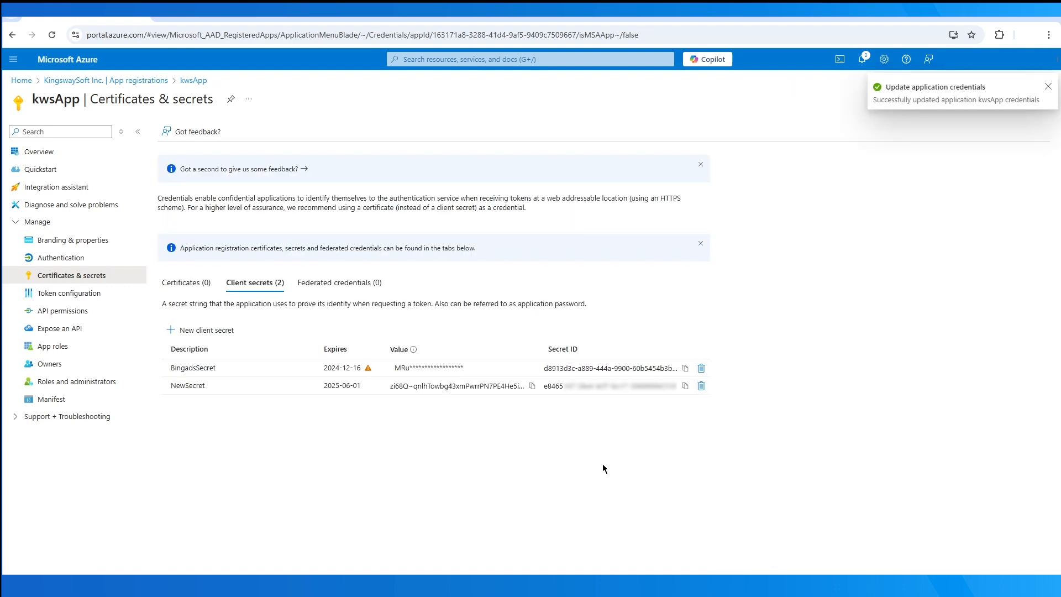
{"action": "left_click", "coordinate": [532, 386]}
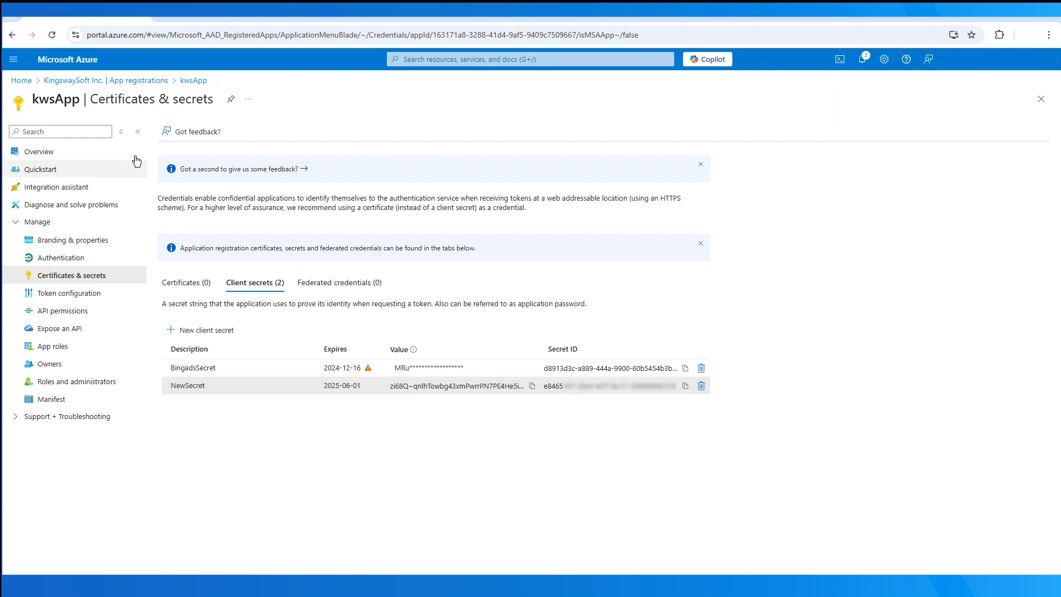
{"action": "left_click", "coordinate": [106, 154]}
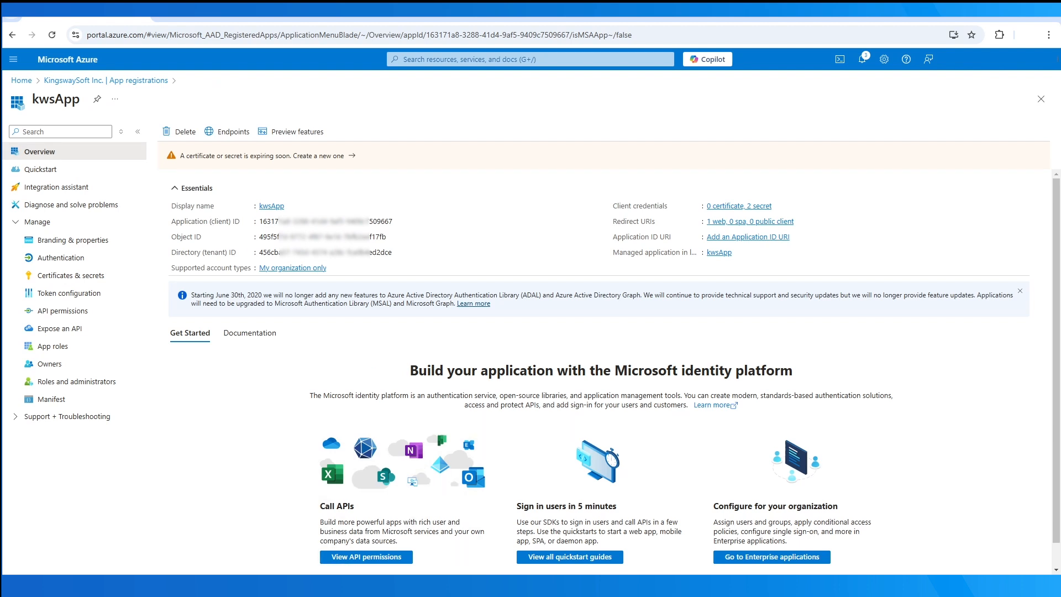
{"action": "right_click", "coordinate": [369, 518]}
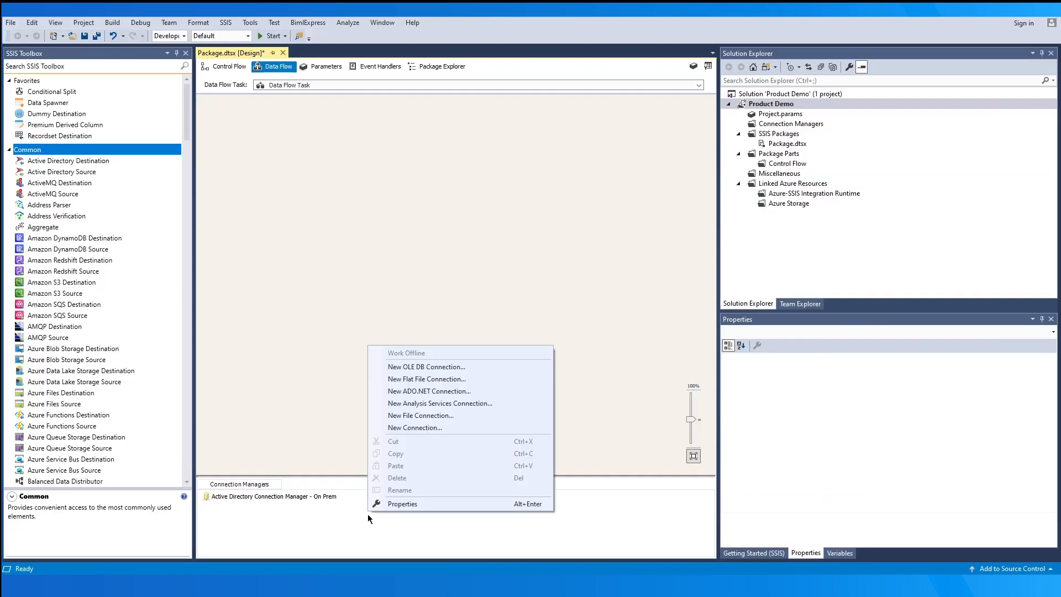
- Add an Active Directory connection manager set to Azure and open its OAuth token generation settings
{"action": "left_click", "coordinate": [471, 428]}
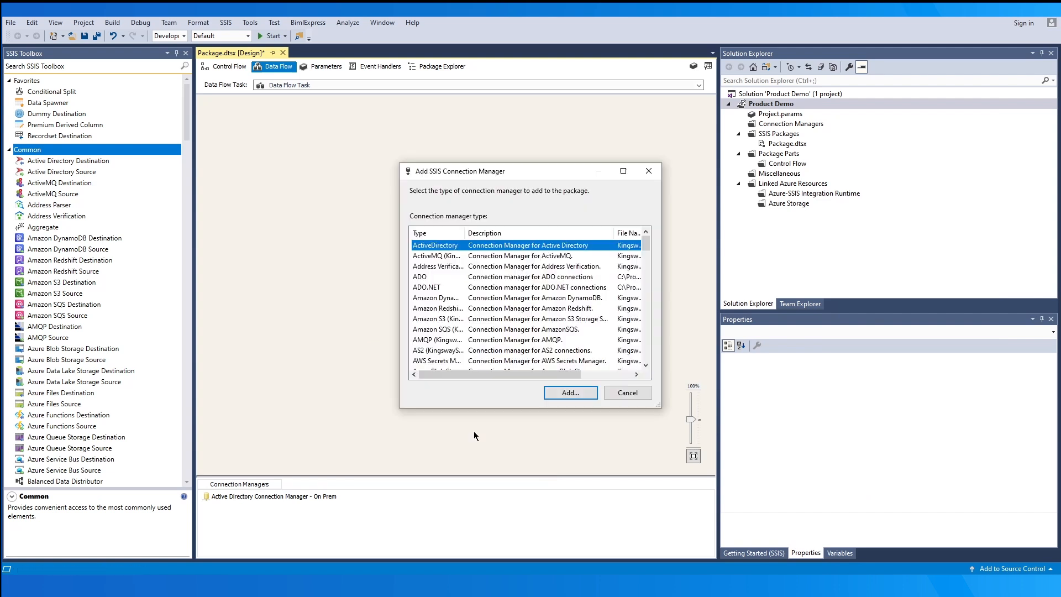
{"action": "left_click", "coordinate": [570, 392]}
{"action": "left_click", "coordinate": [474, 186]}
{"action": "left_click", "coordinate": [423, 198]}
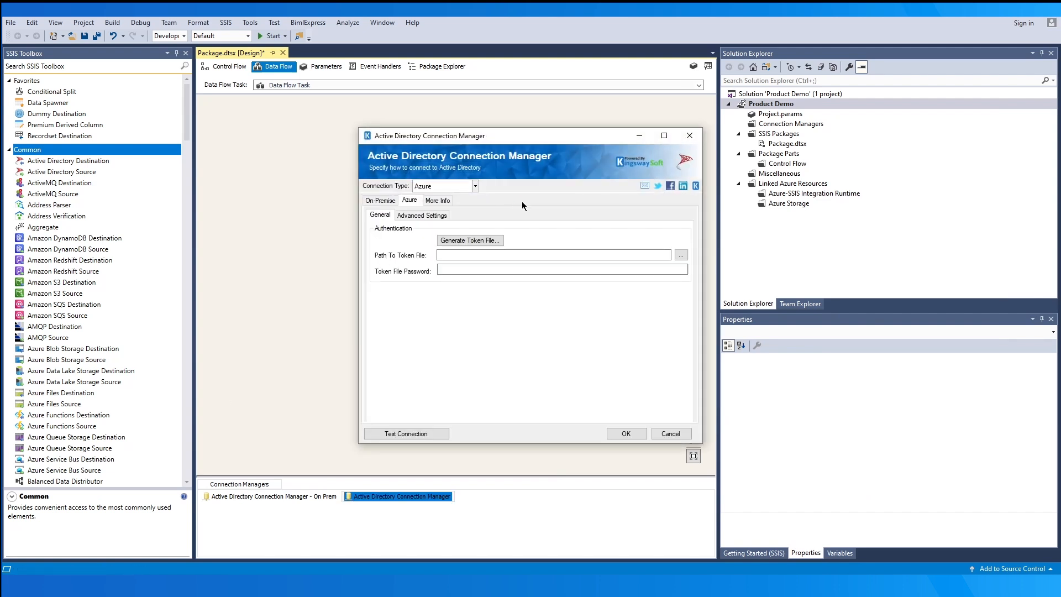
{"action": "left_click", "coordinate": [469, 241]}
- Fill in the tenant ID, client ID, client secret and redirect URL in the OAuth settings
{"action": "key", "text": "ctrl+v"}
{"action": "key", "text": "Tab"}
{"action": "key", "text": "ctrl+v"}
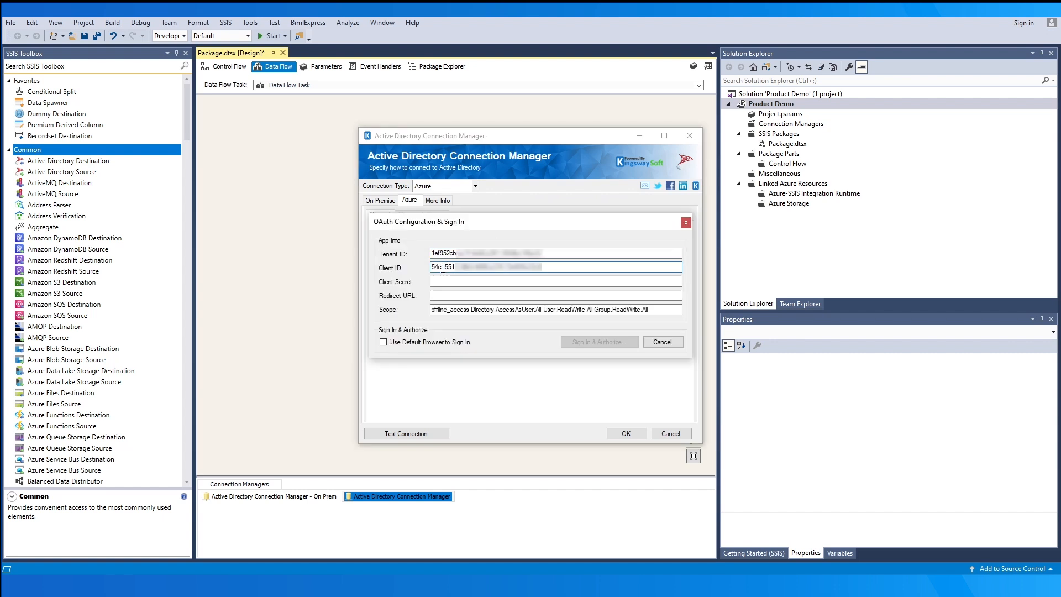
{"action": "key", "text": "Tab"}
{"action": "key", "text": "ctrl+v"}
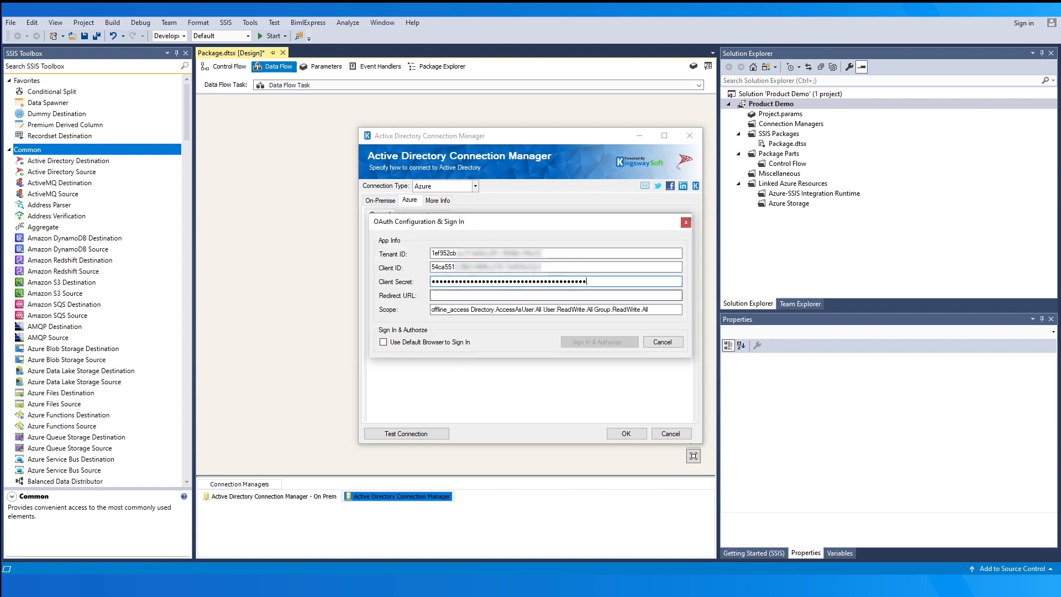
{"action": "key", "text": "alt+Tab"}
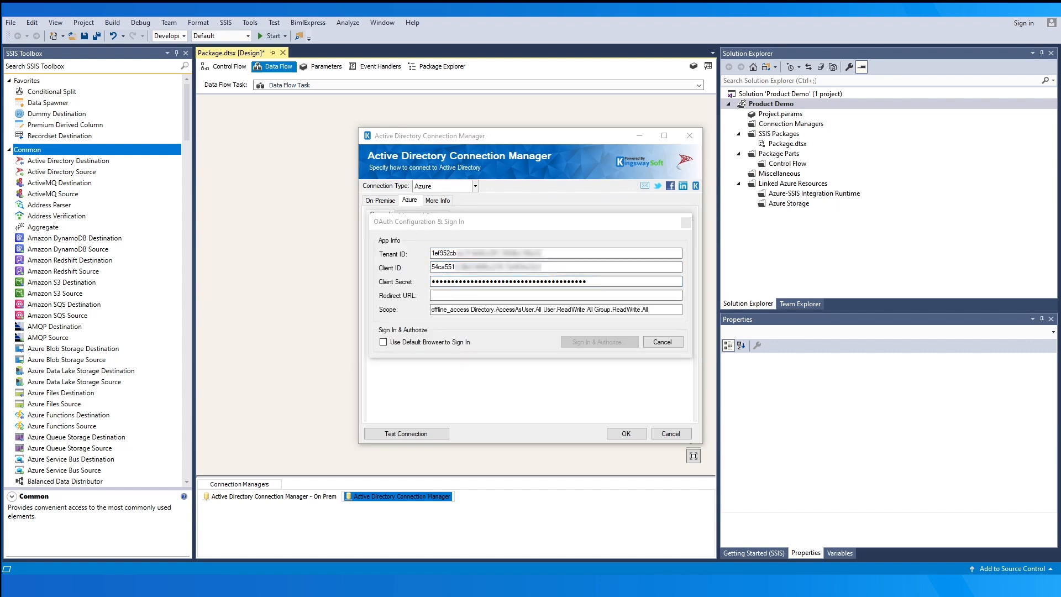
{"action": "left_click", "coordinate": [470, 296]}
{"action": "key", "text": "ctrl+v"}
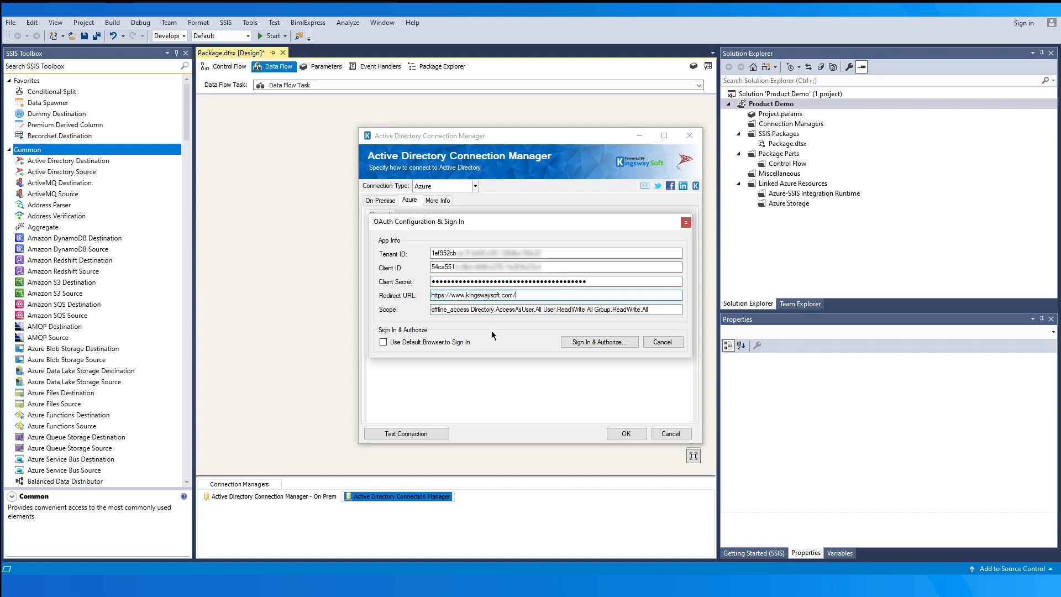
- Sign in to the Microsoft account to authorize the app, set a token file password, and save the tokens
{"action": "left_click", "coordinate": [582, 341]}
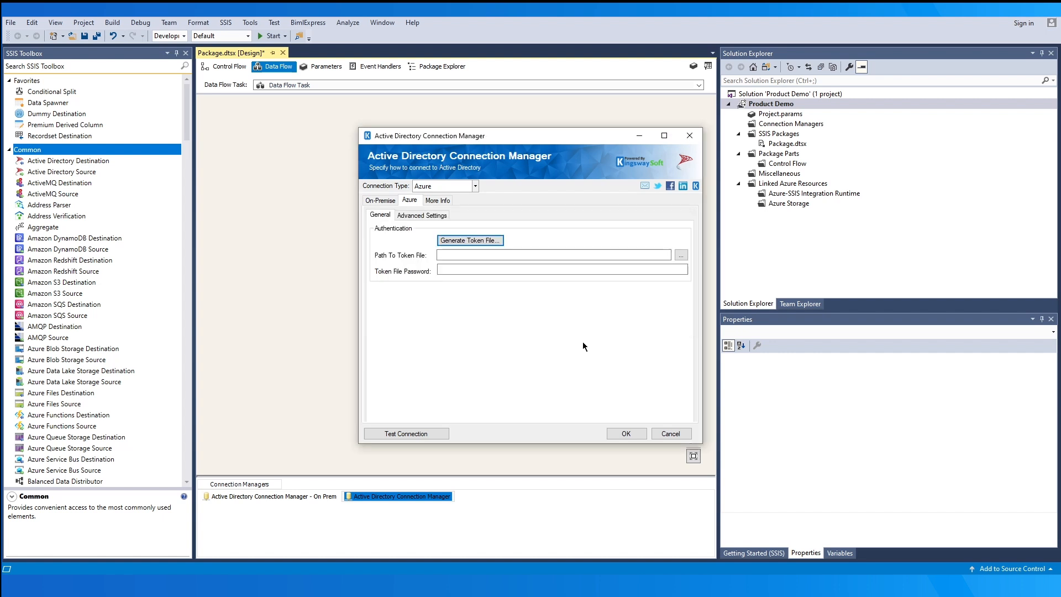
{"action": "key", "text": "ctrl+v"}
{"action": "left_click", "coordinate": [584, 325]}
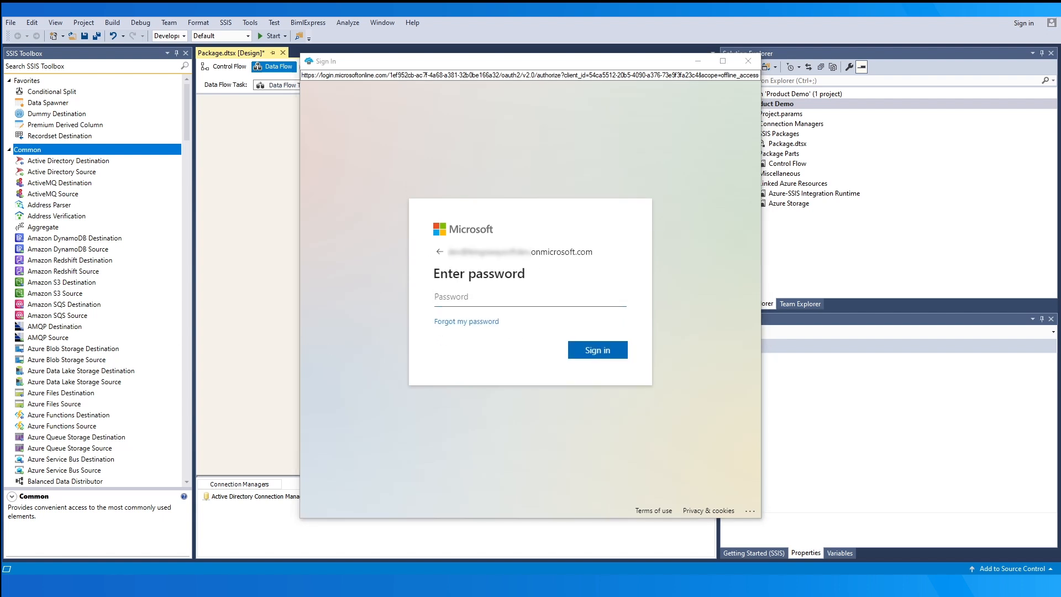
{"action": "left_click", "coordinate": [490, 298]}
{"action": "key", "text": "ctrl+v"}
{"action": "left_click", "coordinate": [591, 349]}
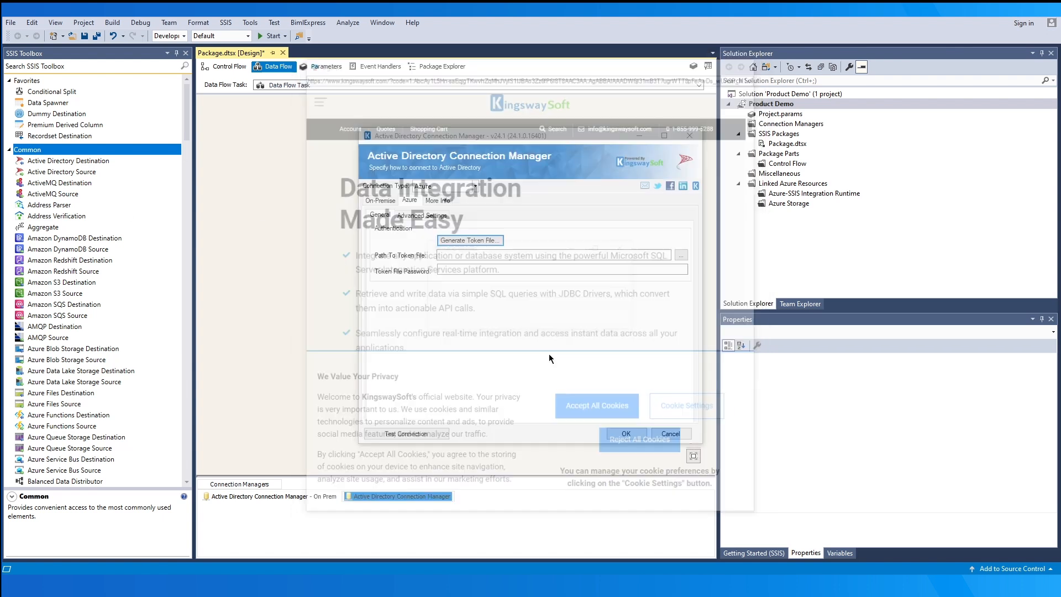
{"action": "type", "text": "123456"}
{"action": "left_click", "coordinate": [575, 316]}
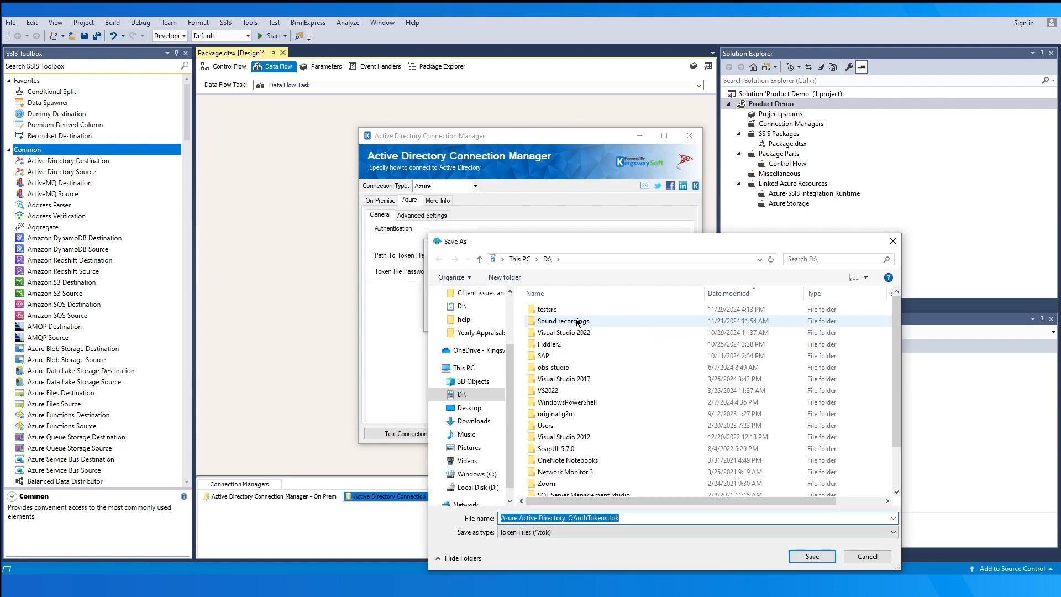
- Save the tokens as D:\Azure Active Directory_OAuthTokens.tok and confirm the Azure connection test succeeds
{"action": "left_click", "coordinate": [796, 559]}
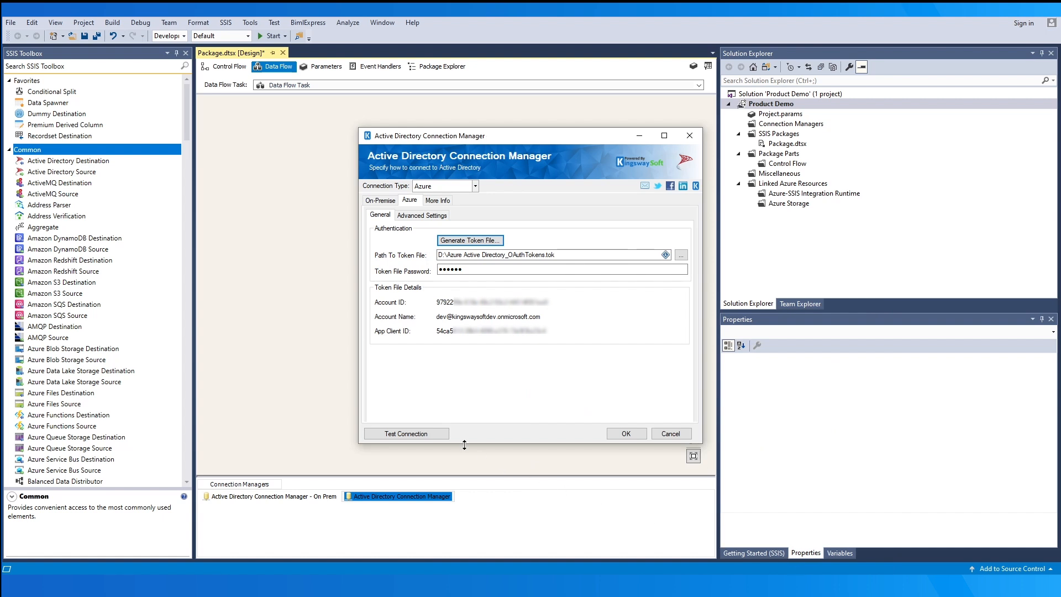
{"action": "left_click", "coordinate": [438, 434]}
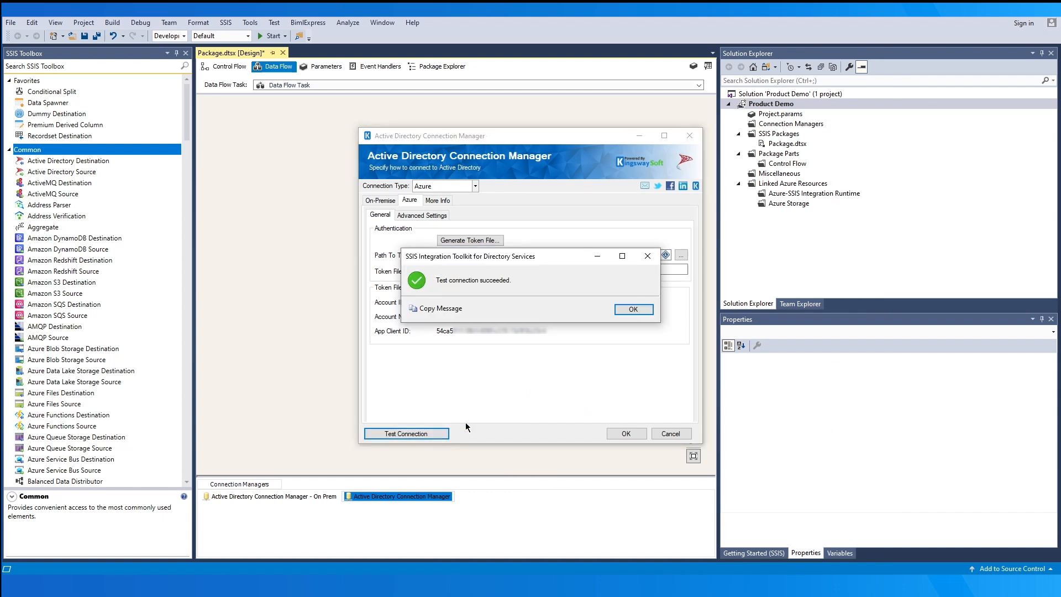
{"action": "left_click", "coordinate": [622, 312]}
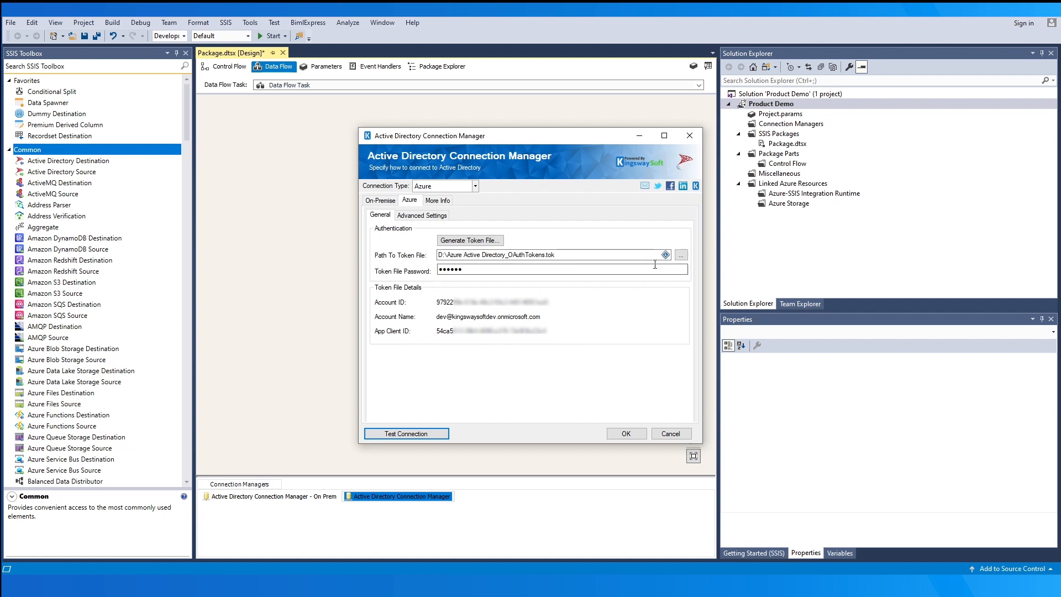
{"action": "mouse_move", "coordinate": [662, 256]}
- Set the Azure connection's proxy mode to Manual with proxy authentication required, then save it
{"action": "left_click", "coordinate": [441, 215]}
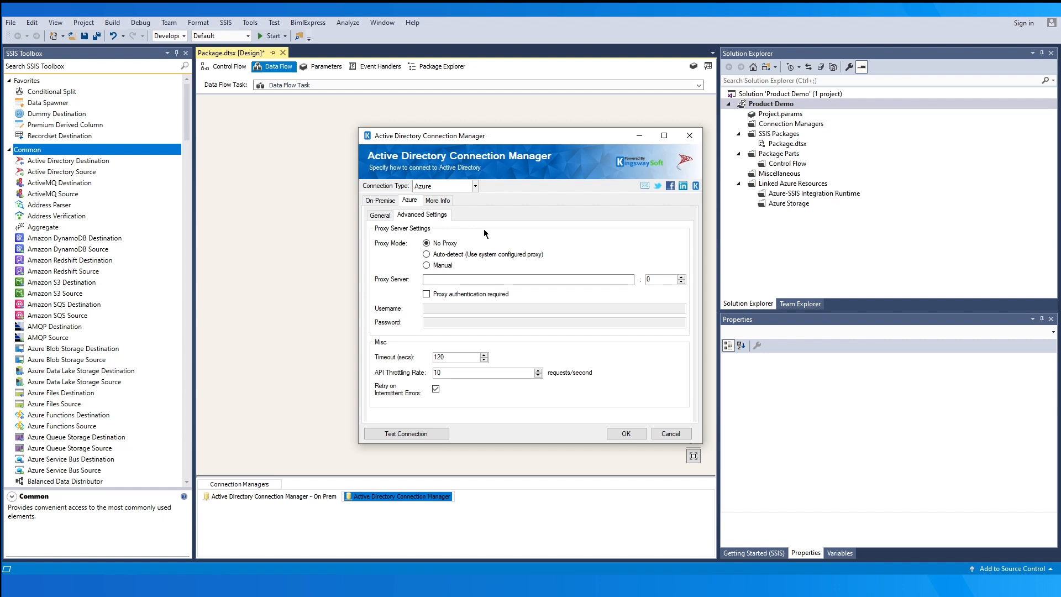
{"action": "left_click", "coordinate": [474, 253]}
{"action": "left_click", "coordinate": [462, 264]}
{"action": "left_click", "coordinate": [427, 294]}
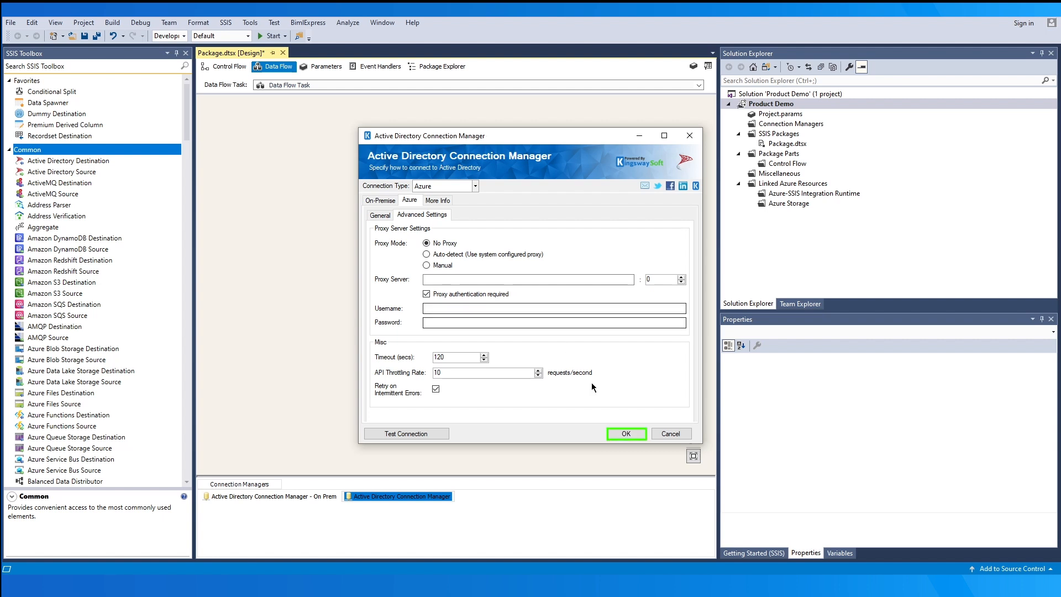
{"action": "left_click", "coordinate": [625, 434]}
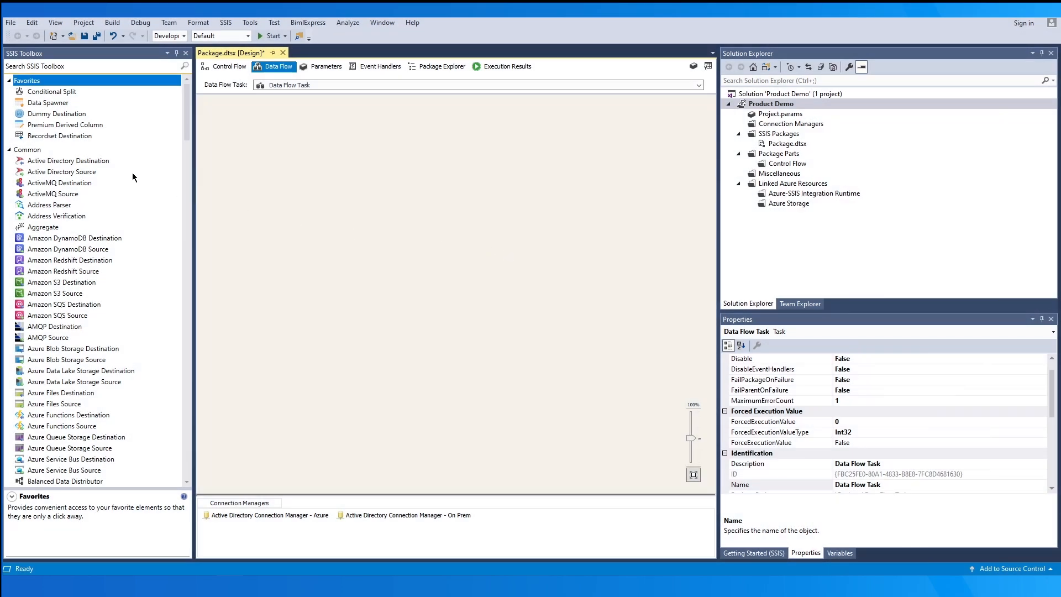
- Place an Active Directory Source on the data flow and set it to the On Prem connection manager
{"action": "left_click_drag", "start_coordinate": [133, 174], "coordinate": [335, 221]}
{"action": "left_click", "coordinate": [425, 272]}
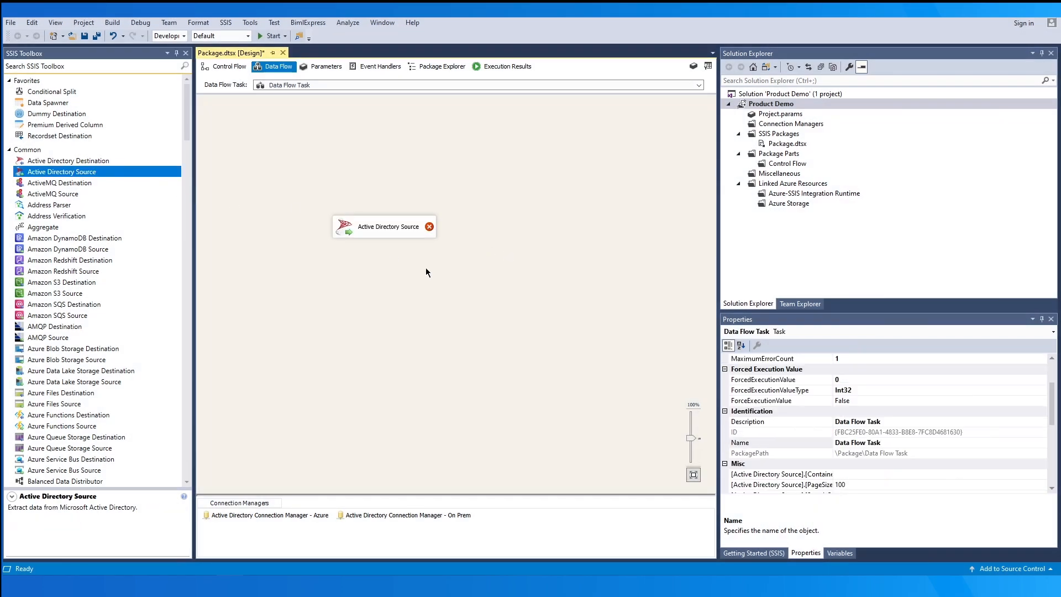
{"action": "double_click", "coordinate": [424, 232]}
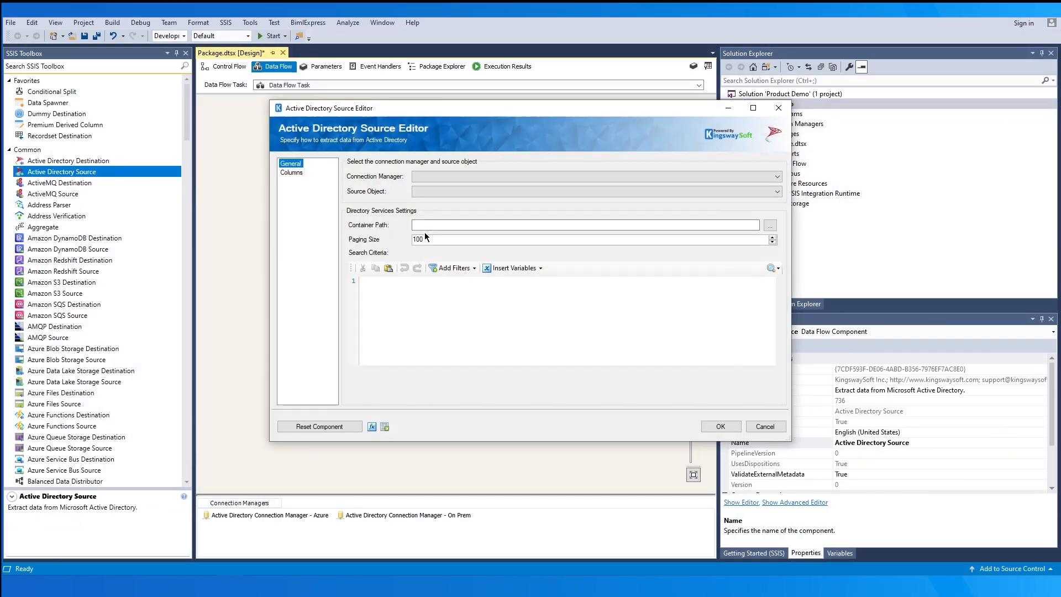
{"action": "left_click", "coordinate": [566, 176]}
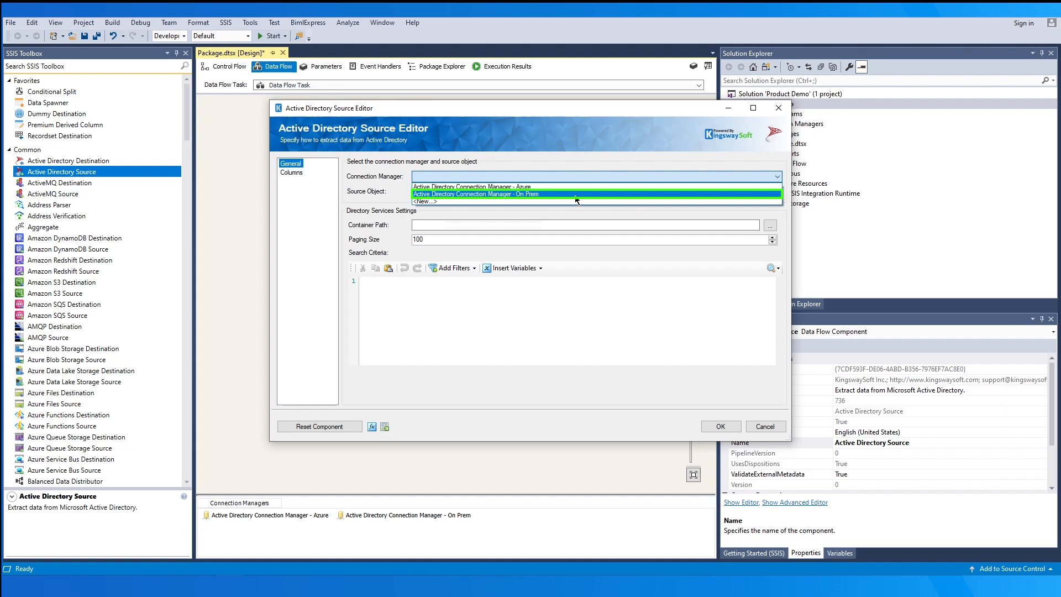
{"action": "left_click", "coordinate": [576, 198]}
{"action": "left_click", "coordinate": [578, 193]}
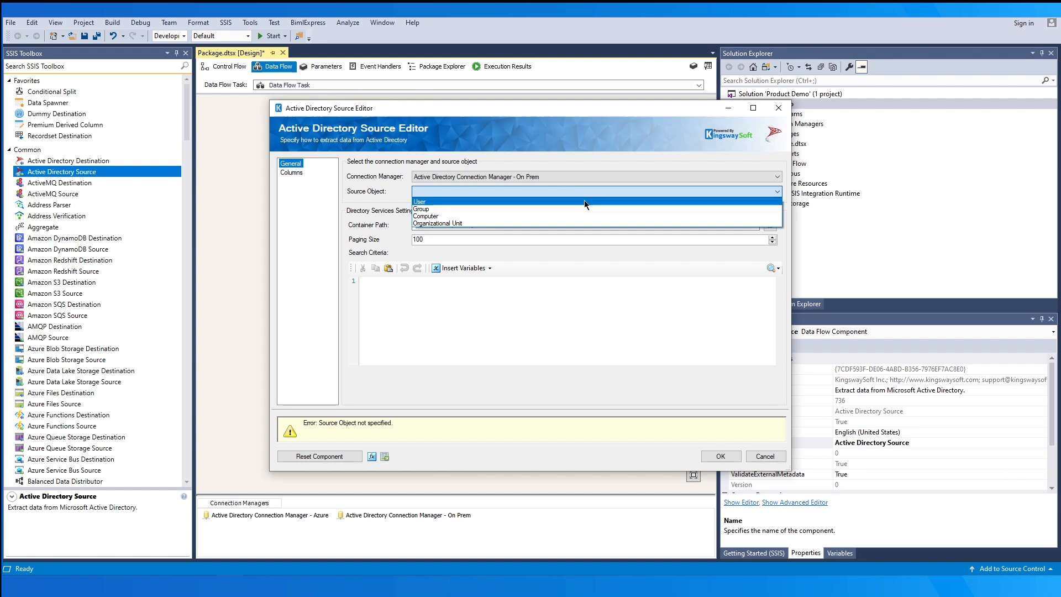
- Set the source object to User and replace the container path with the Marketing OU path
{"action": "left_click", "coordinate": [584, 199]}
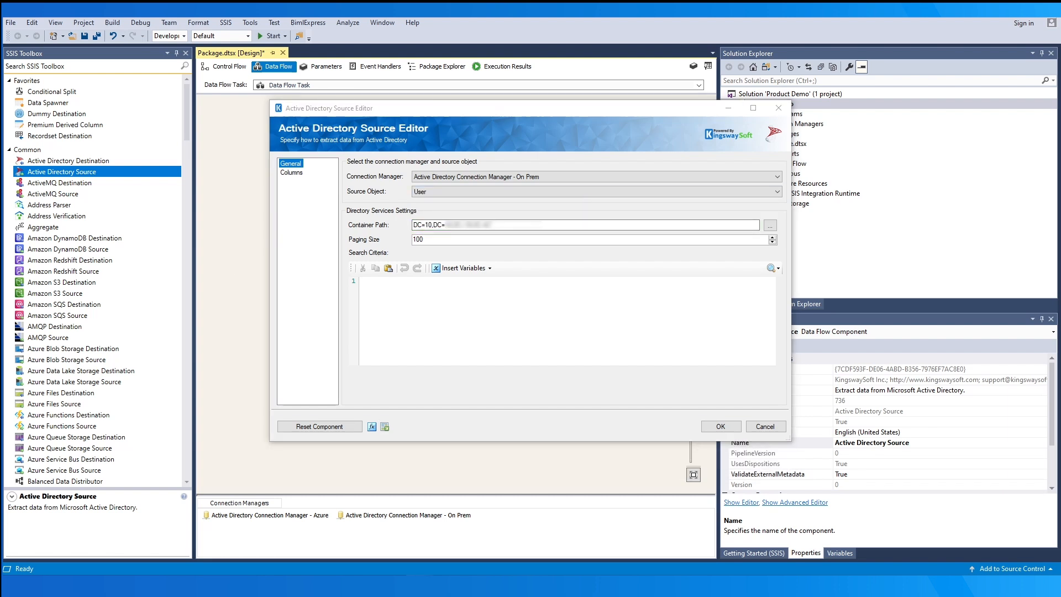
{"action": "left_click_drag", "start_coordinate": [413, 225], "coordinate": [496, 221]}
{"action": "key", "text": "BackSpace"}
{"action": "type", "text": "OU=Marketing,OU=BusinessTest,DC=KWSTEST,DC=local"}
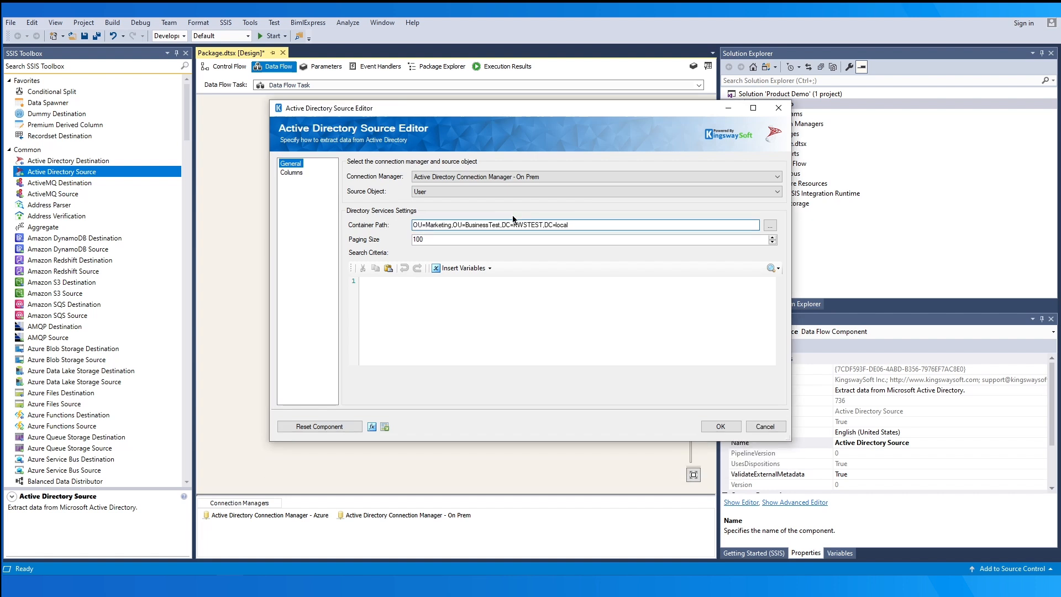
- Browse the directory tree without picking a container, then paste the LDAP filter into Search Criteria
{"action": "left_click", "coordinate": [770, 225]}
{"action": "left_click", "coordinate": [383, 212]}
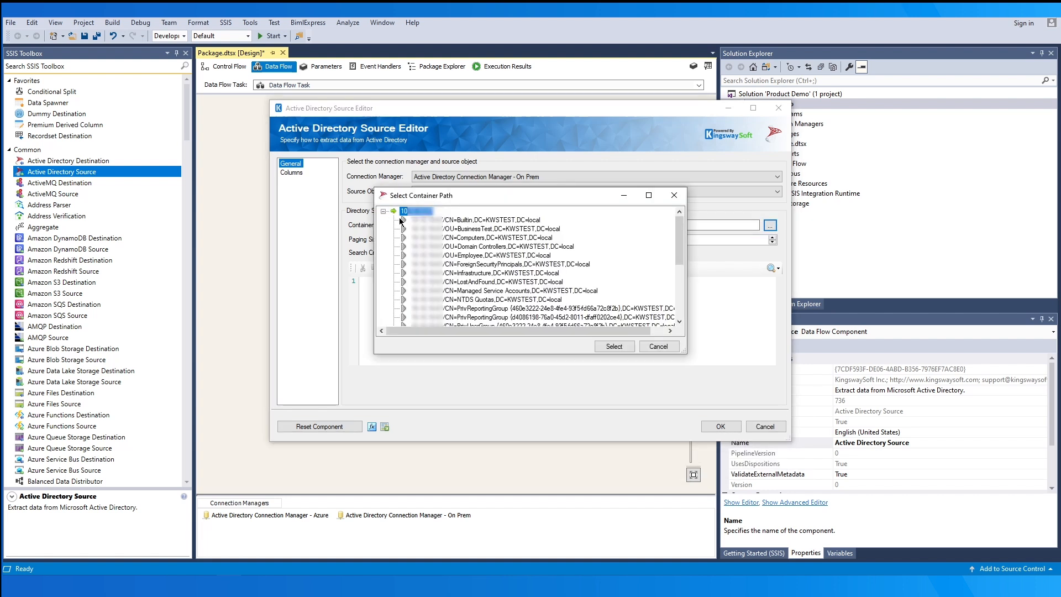
{"action": "left_click", "coordinate": [401, 220]}
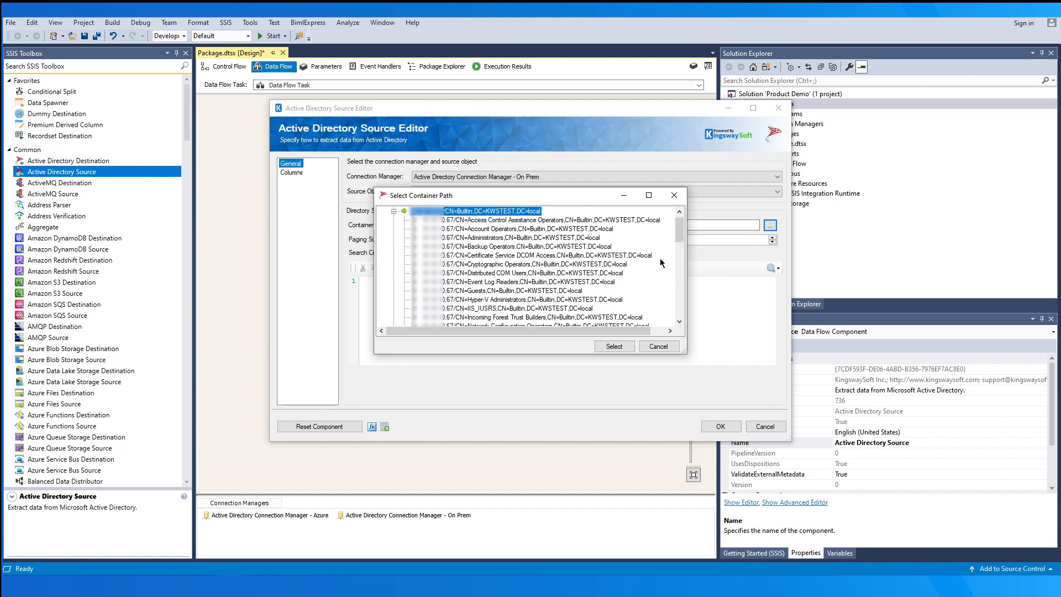
{"action": "mouse_move", "coordinate": [680, 232]}
{"action": "left_mouse_down"}
{"action": "mouse_move", "coordinate": [683, 293]}
{"action": "mouse_move", "coordinate": [681, 232]}
{"action": "left_mouse_up"}
{"action": "left_click", "coordinate": [675, 347]}
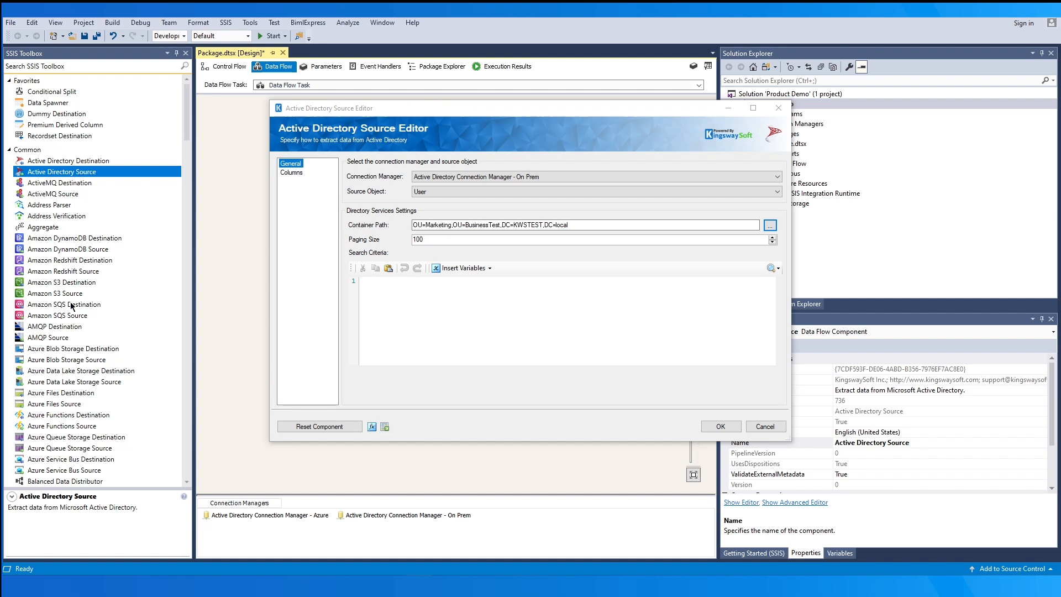
{"action": "left_click", "coordinate": [405, 299]}
{"action": "type", "text": "(&(UserPrincipalName=Pari) (ObjectCategory=Person))"}
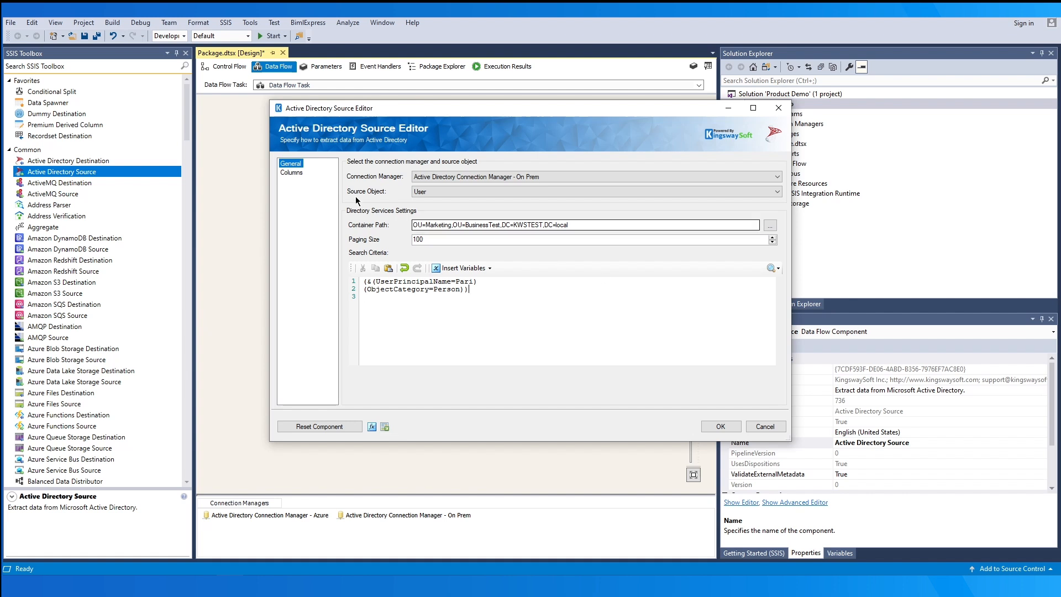
{"action": "left_click", "coordinate": [298, 174]}
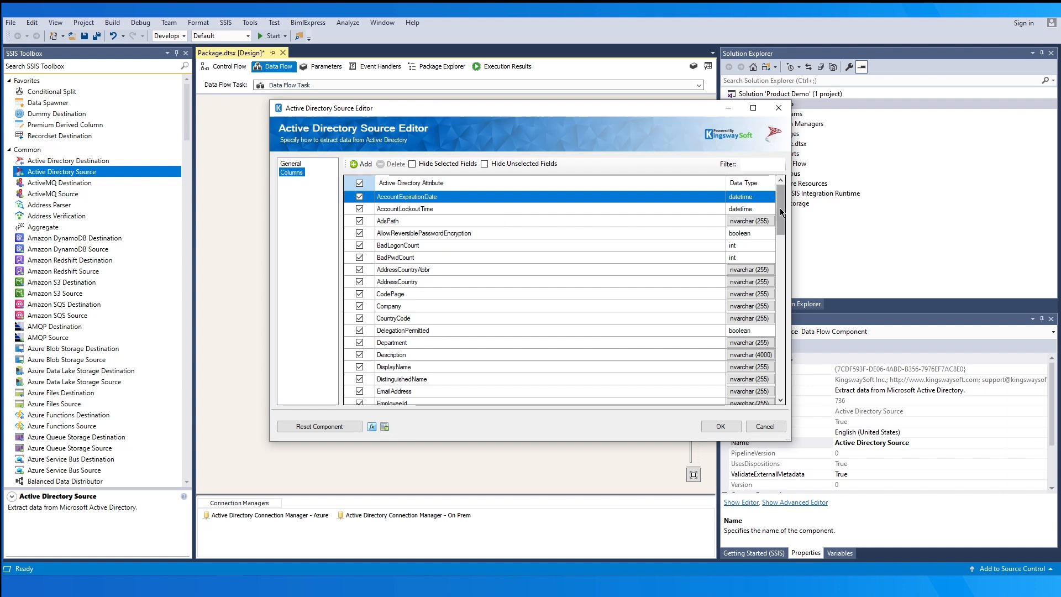
- Output only chosen attributes like AccountExpirationDate, AdsPath, Company and EmployeeNumber, hiding unselected fields
{"action": "left_click", "coordinate": [359, 183]}
{"action": "left_click", "coordinate": [359, 196]}
{"action": "left_click", "coordinate": [360, 208]}
{"action": "left_click", "coordinate": [359, 257]}
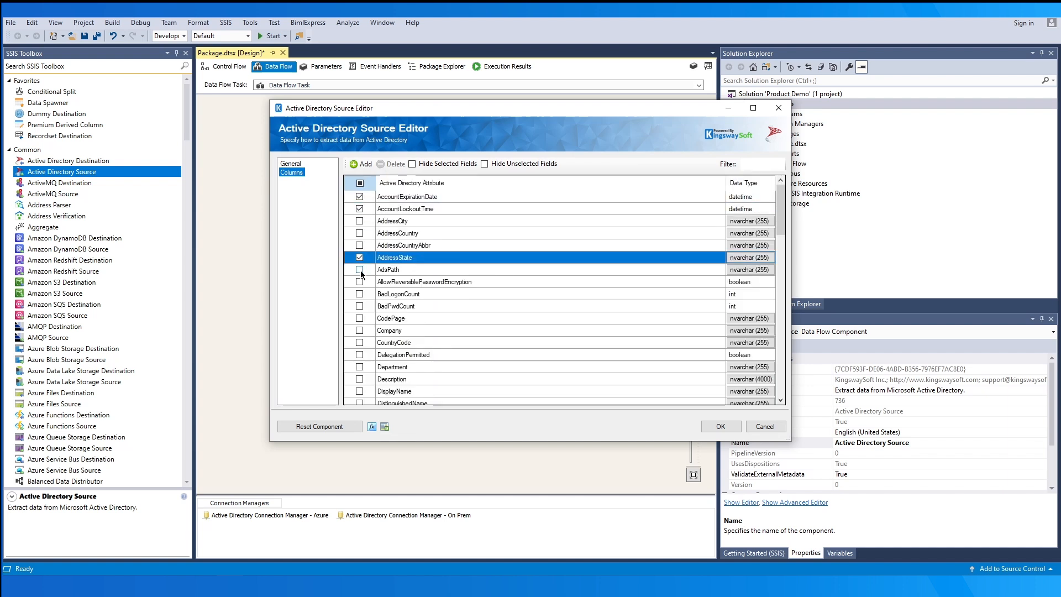
{"action": "left_click", "coordinate": [359, 270]}
{"action": "left_click", "coordinate": [359, 281]}
{"action": "left_click", "coordinate": [359, 305]}
{"action": "left_click", "coordinate": [359, 330]}
{"action": "scroll", "coordinate": [370, 359], "scroll_direction": "down", "scroll_amount": 3}
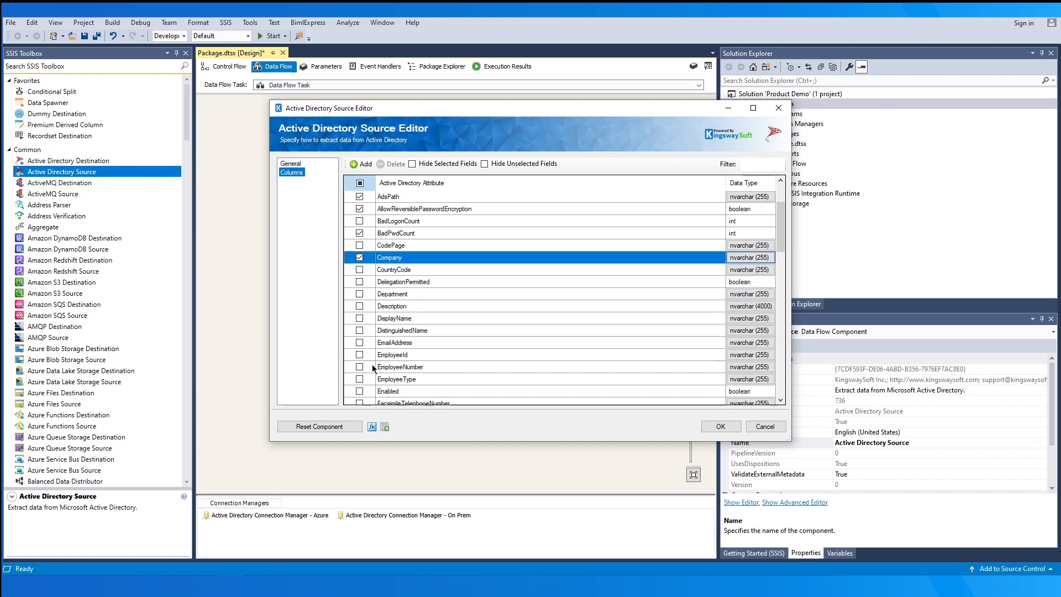
{"action": "left_click", "coordinate": [359, 343]}
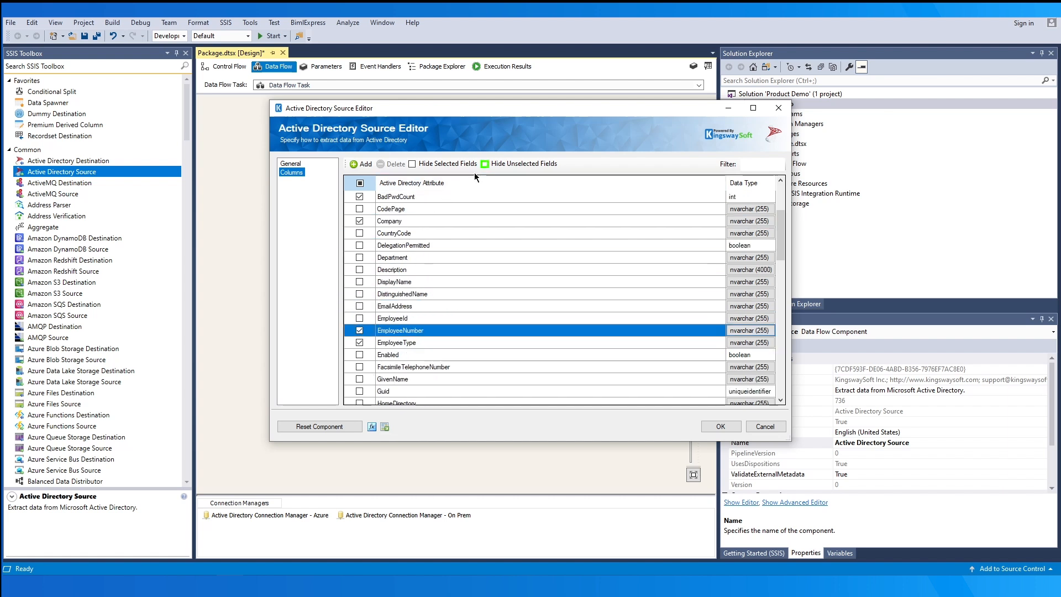
{"action": "left_click", "coordinate": [511, 163]}
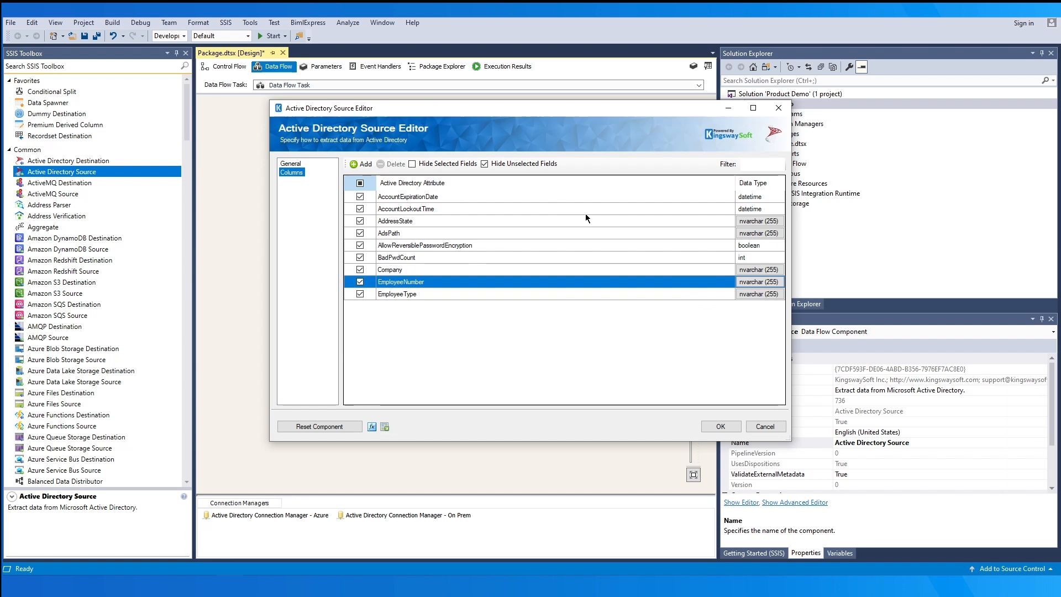
- Add a custom 'member' String field of length 100, typed nvarchar (100)
{"action": "left_click", "coordinate": [353, 161]}
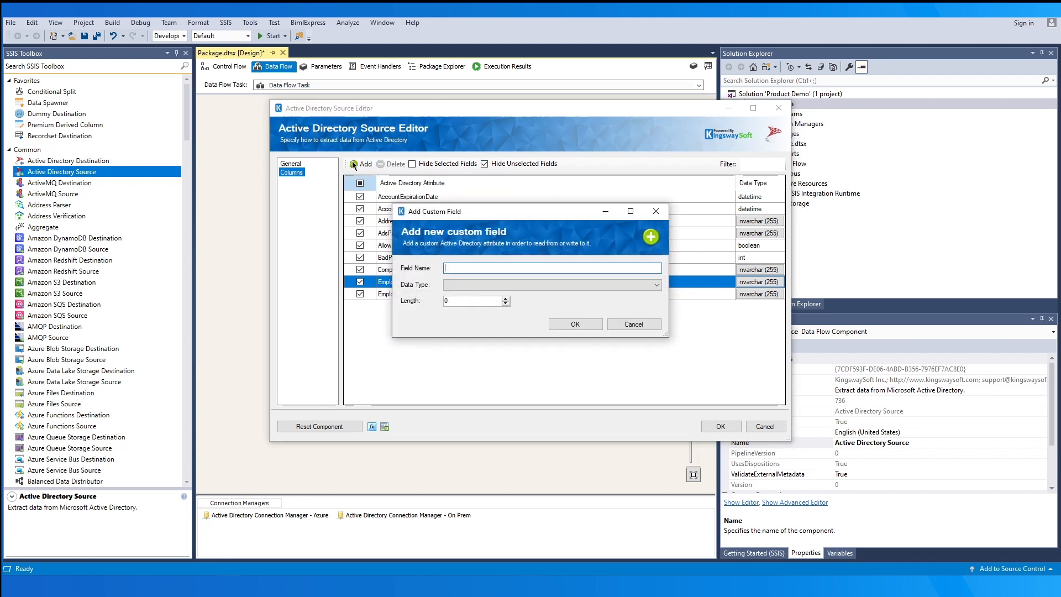
{"action": "type", "text": "member"}
{"action": "left_click", "coordinate": [608, 283]}
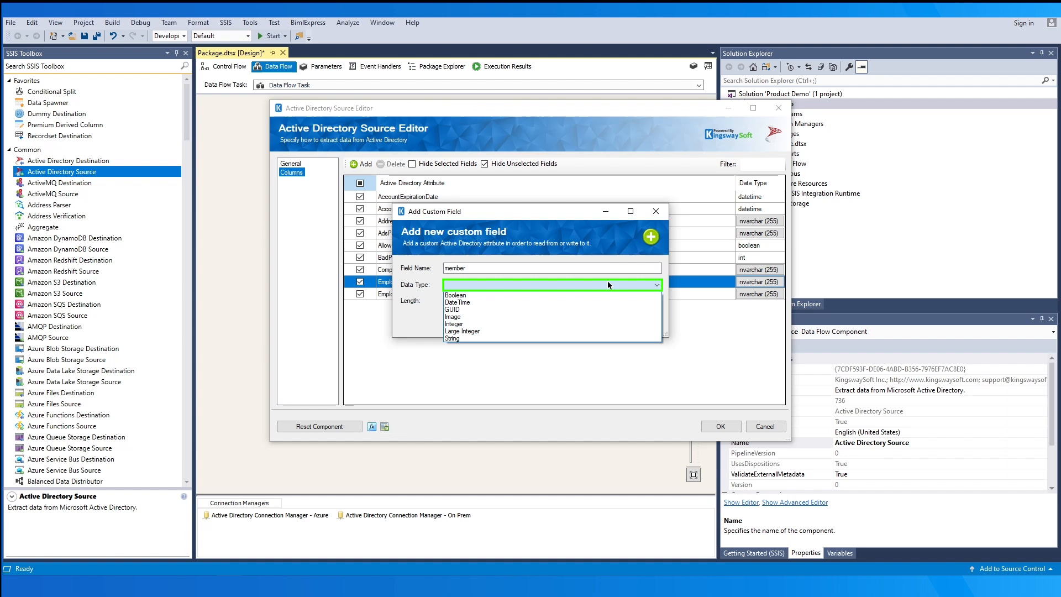
{"action": "left_click", "coordinate": [589, 336]}
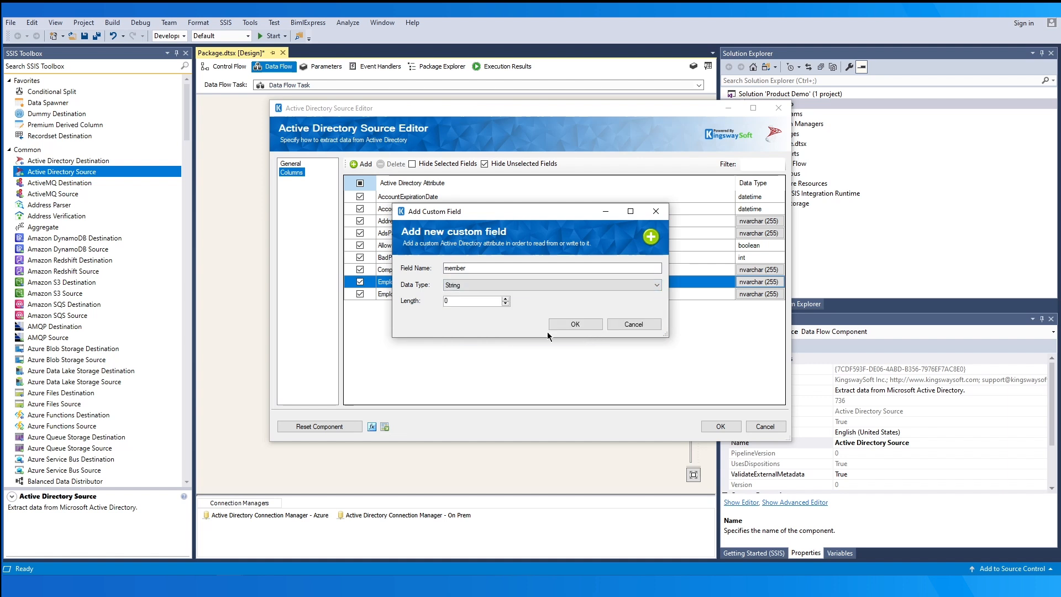
{"action": "double_click", "coordinate": [469, 300]}
{"action": "type", "text": "100"}
{"action": "left_click", "coordinate": [564, 323]}
{"action": "left_click", "coordinate": [744, 164]}
{"action": "type", "text": "member"}
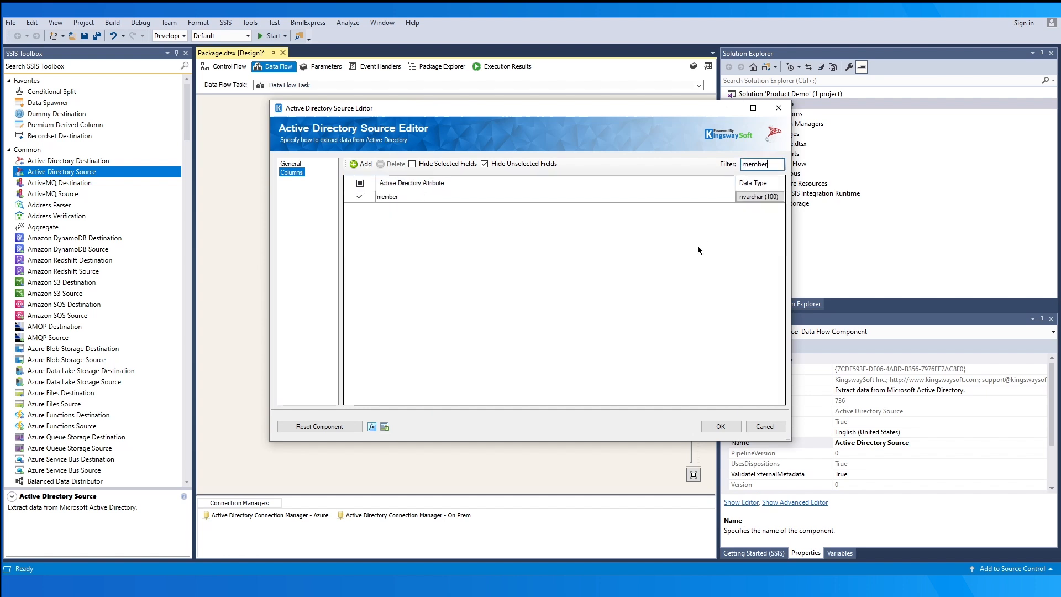
{"action": "left_click", "coordinate": [755, 198]}
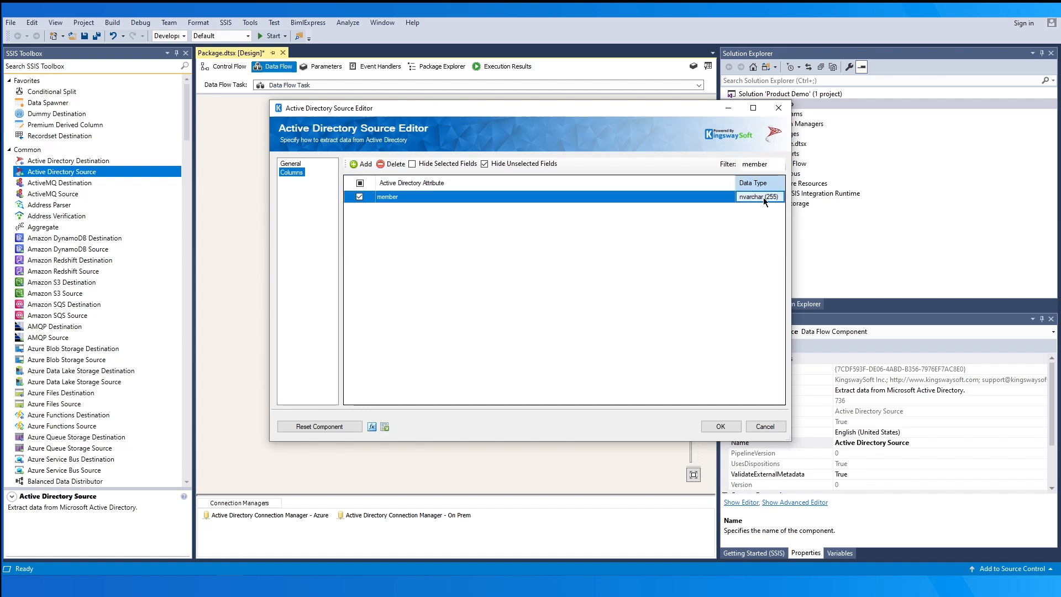
{"action": "type", "text": "nte"}
{"action": "left_click", "coordinate": [755, 197]}
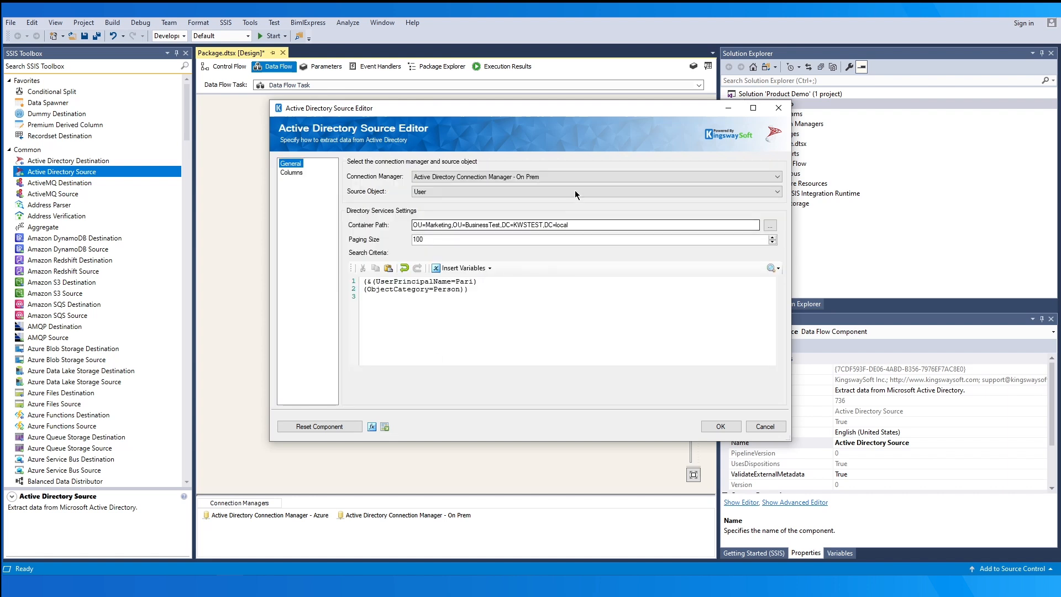
- Use the Azure connection manager, clear the old search criteria, and read User objects
{"action": "left_click", "coordinate": [580, 178]}
{"action": "left_click", "coordinate": [581, 179]}
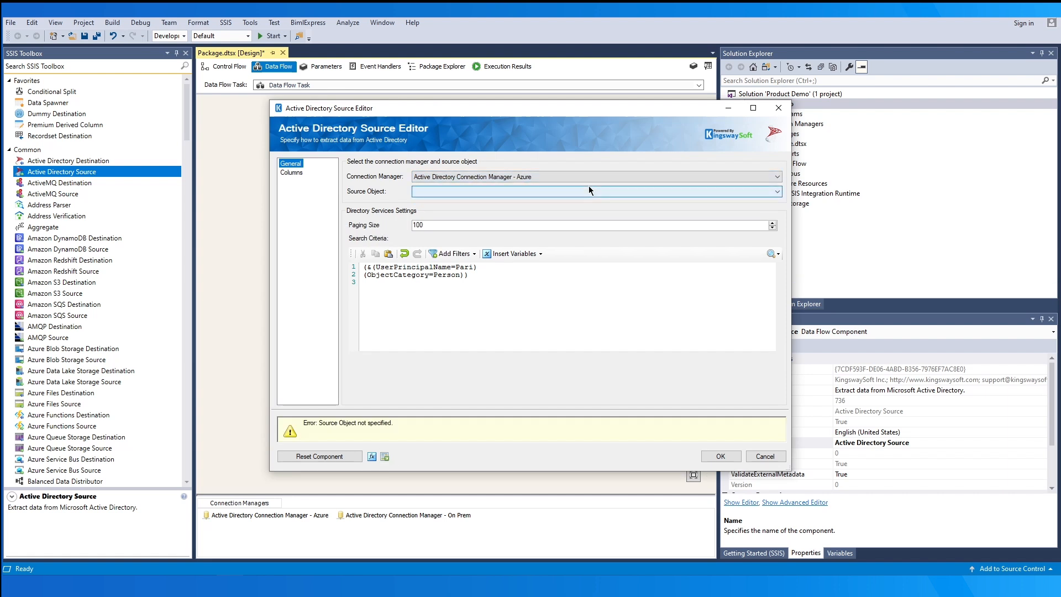
{"action": "left_click", "coordinate": [500, 279]}
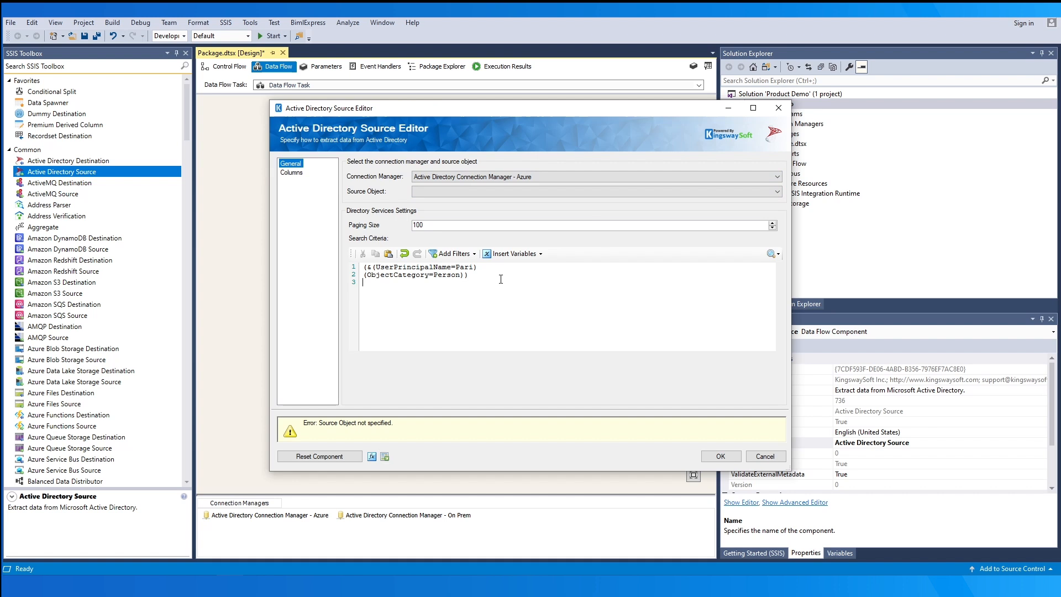
{"action": "left_click_drag", "start_coordinate": [500, 279], "coordinate": [318, 256]}
{"action": "key", "text": "Delete"}
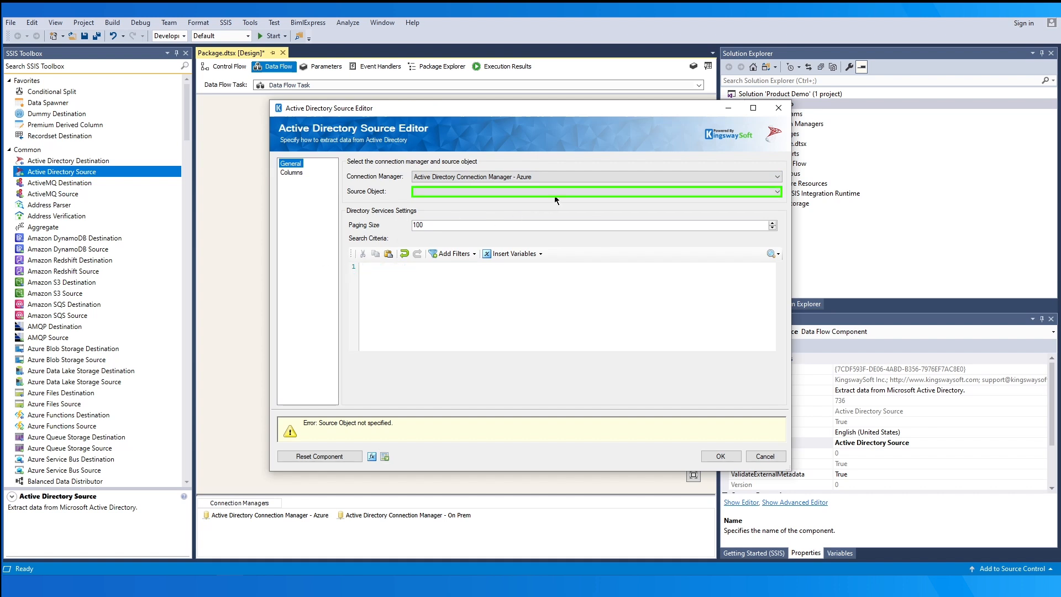
{"action": "left_click", "coordinate": [564, 191]}
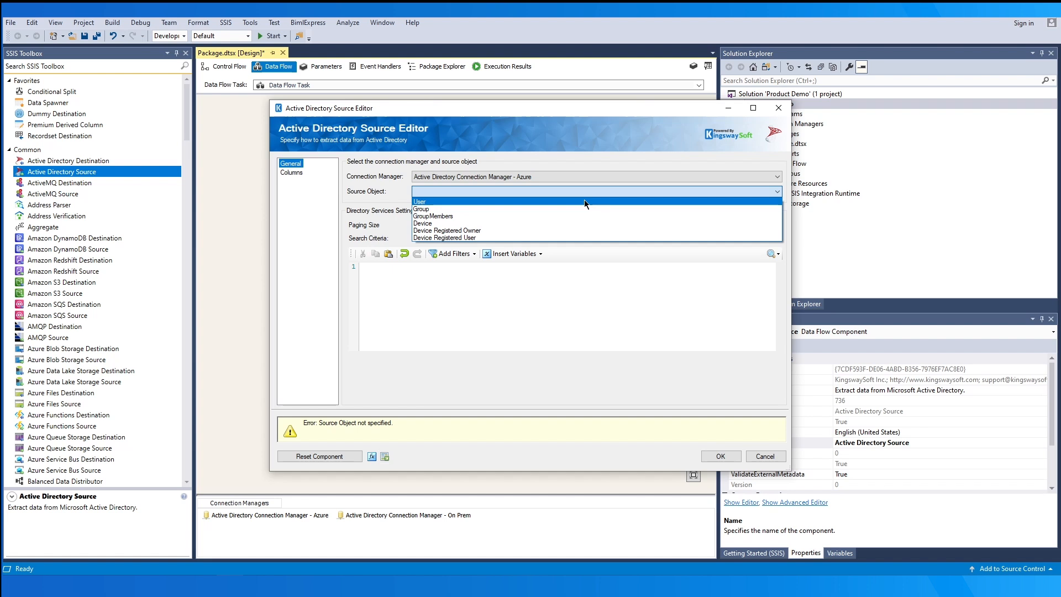
{"action": "left_click", "coordinate": [584, 201]}
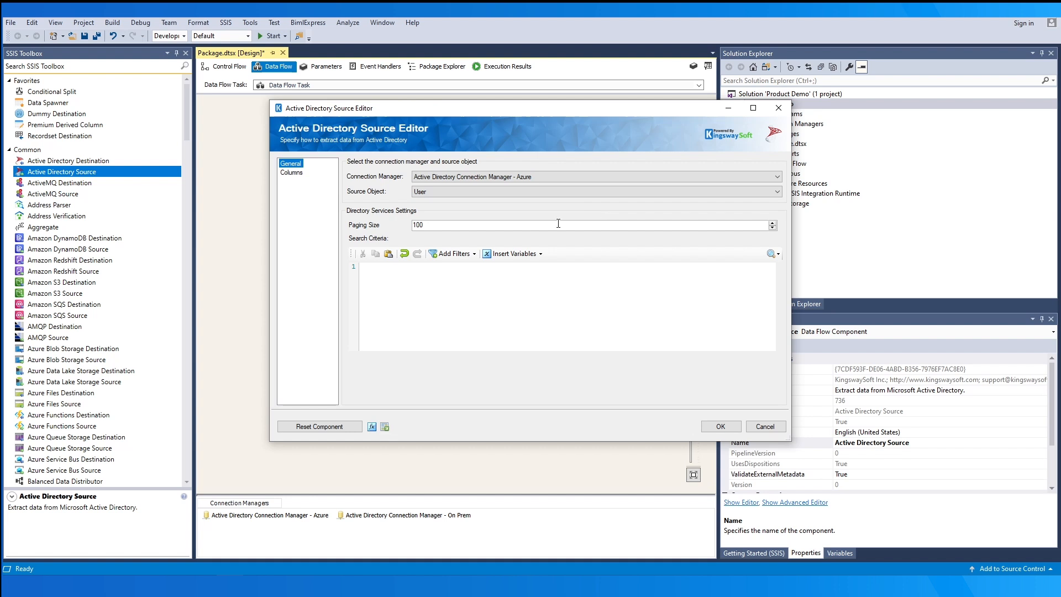
- Add Equals filters on userPrincipalName and displayName with a sample user's e-mail and name
{"action": "left_click", "coordinate": [474, 253]}
{"action": "mouse_move", "coordinate": [477, 263]}
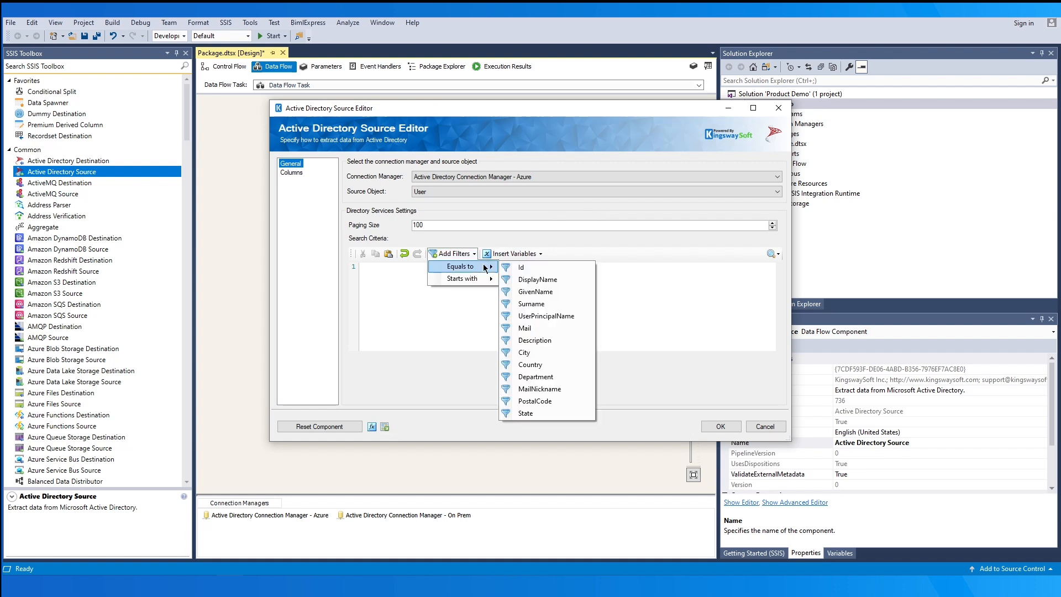
{"action": "left_click", "coordinate": [578, 316]}
{"action": "double_click", "coordinate": [500, 267]}
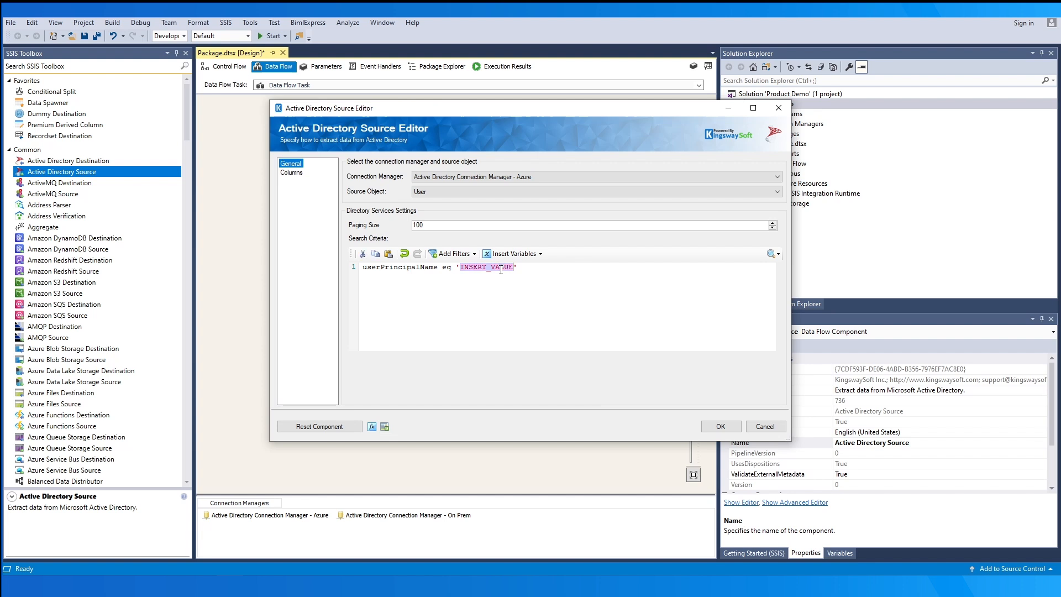
{"action": "type", "text": "Jsmith@test.com"}
{"action": "left_click", "coordinate": [452, 253]}
{"action": "mouse_move", "coordinate": [467, 266]}
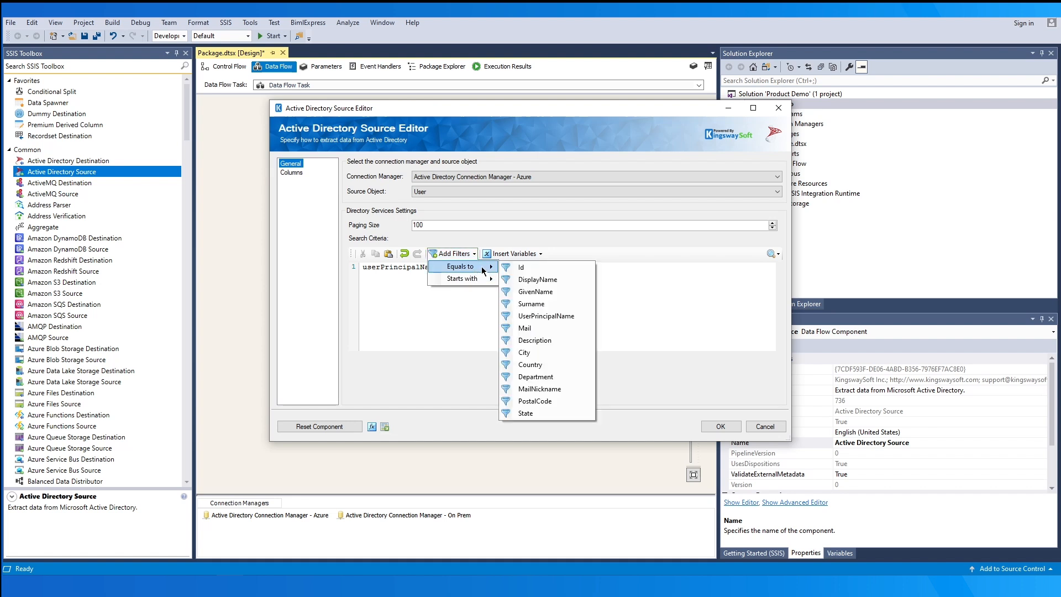
{"action": "left_click", "coordinate": [559, 277]}
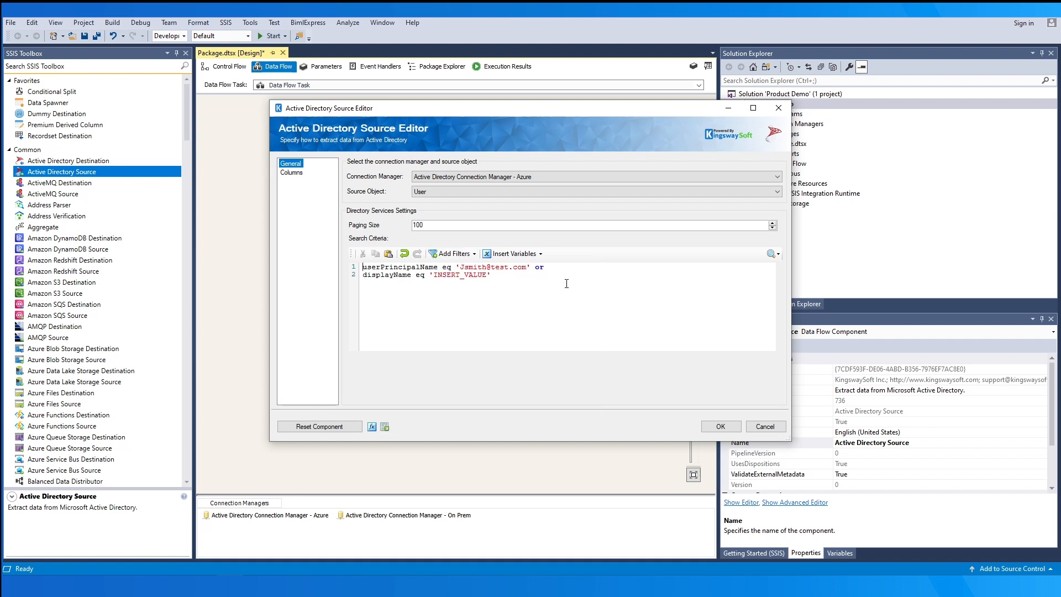
{"action": "double_click", "coordinate": [473, 274]}
{"action": "type", "text": "JSmith"}
- Join the two filters with AND instead of or
{"action": "double_click", "coordinate": [538, 267]}
{"action": "type", "text": "AND"}
{"action": "left_click", "coordinate": [537, 259]}
{"action": "mouse_move", "coordinate": [563, 267]}
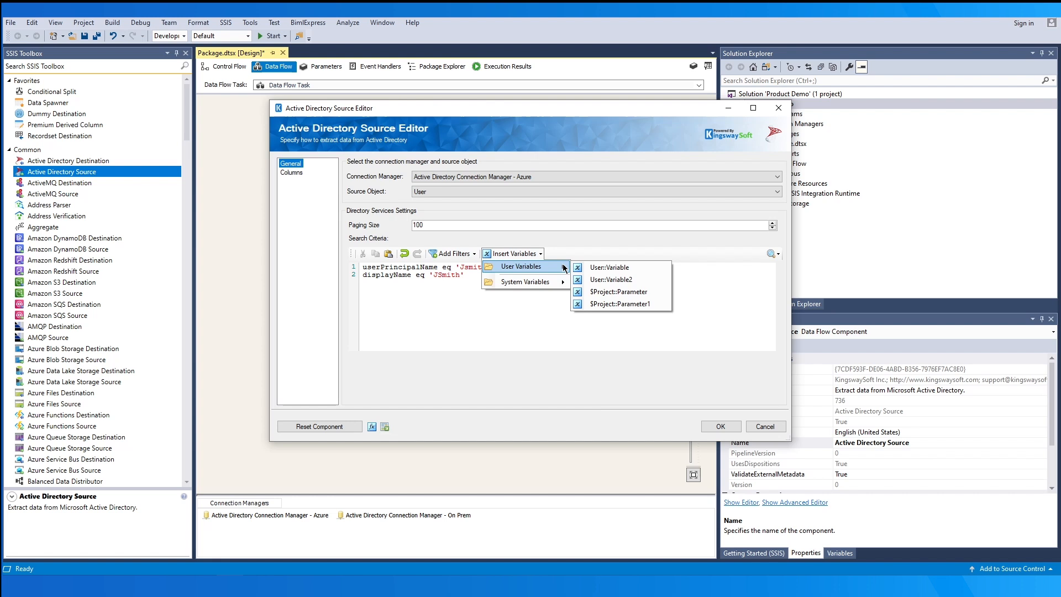
{"action": "left_click", "coordinate": [555, 314]}
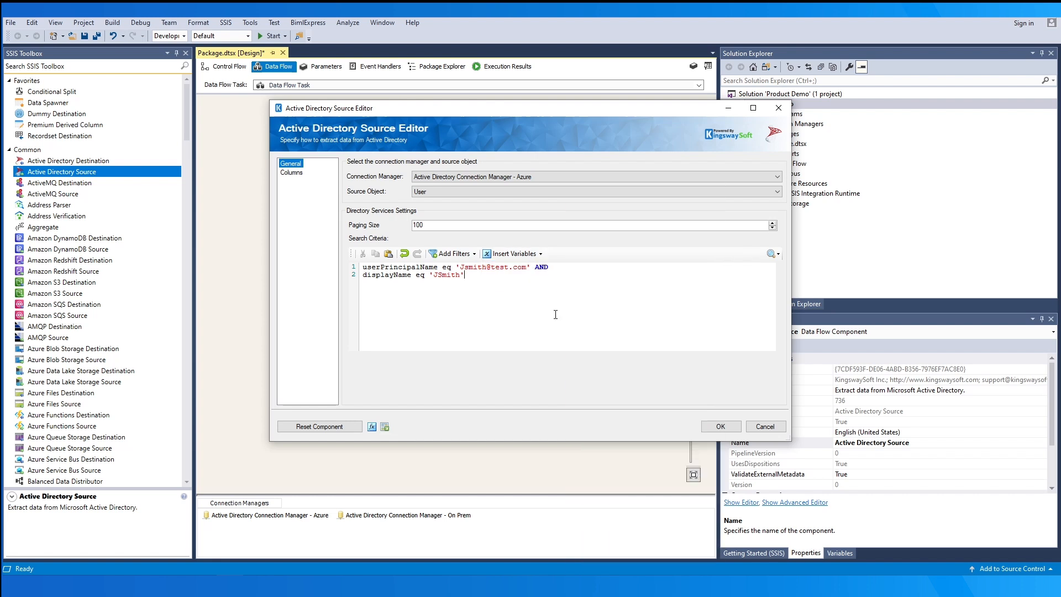
{"action": "left_click", "coordinate": [291, 173]}
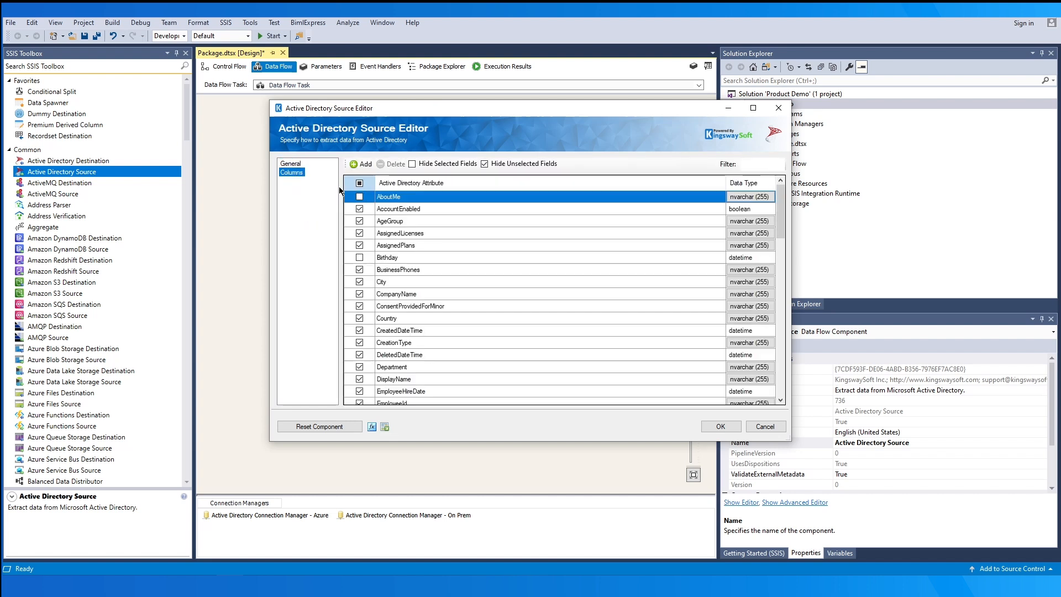
- Add the custom field extljfg07wo_newextension to the columns and confirm the source editor with OK
{"action": "left_click", "coordinate": [362, 164]}
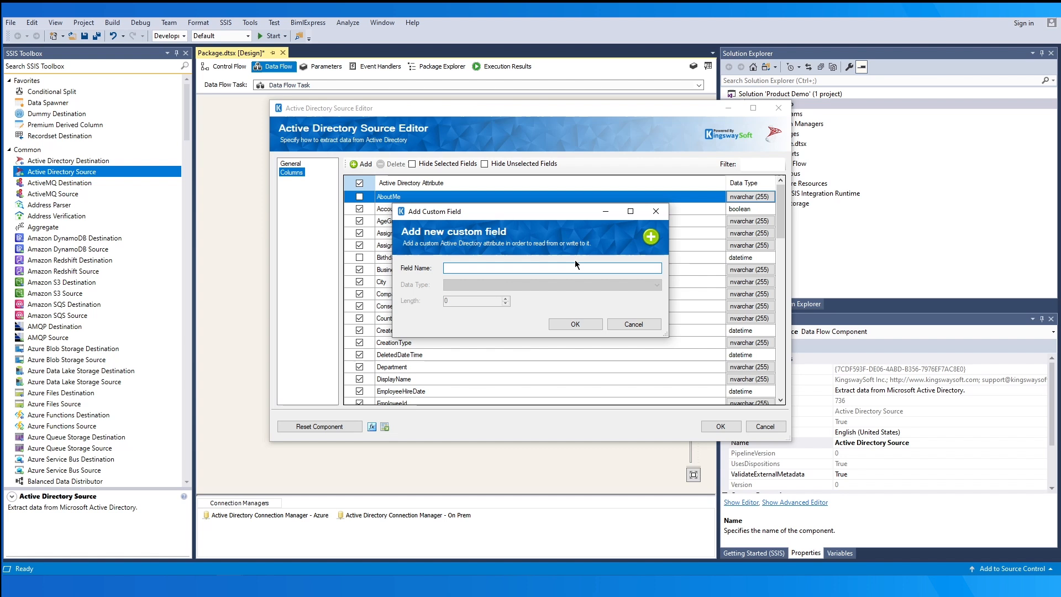
{"action": "type", "text": "extljfg07wo_newextension"}
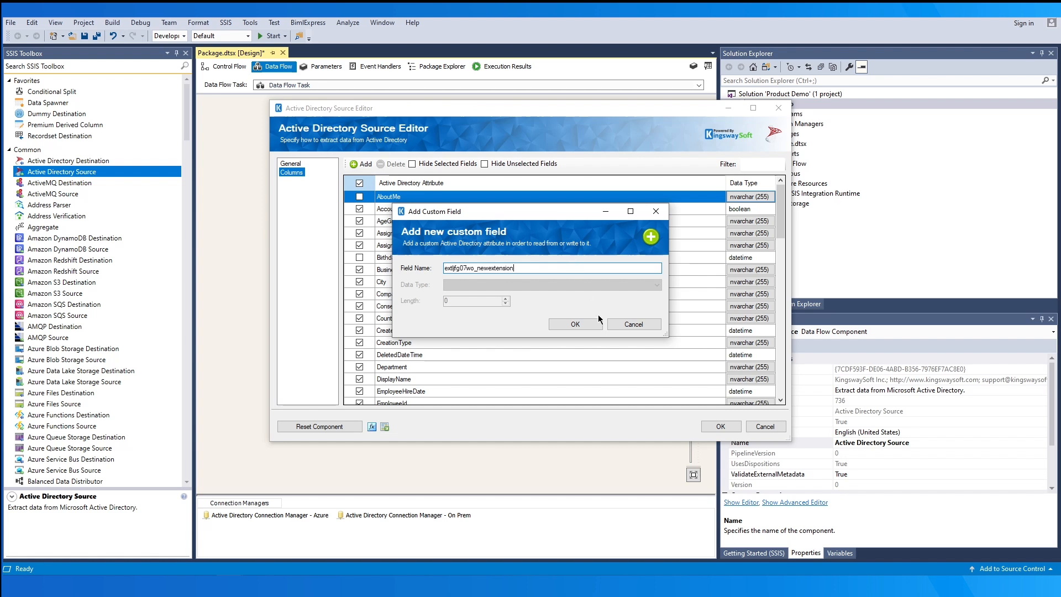
{"action": "left_click", "coordinate": [575, 324]}
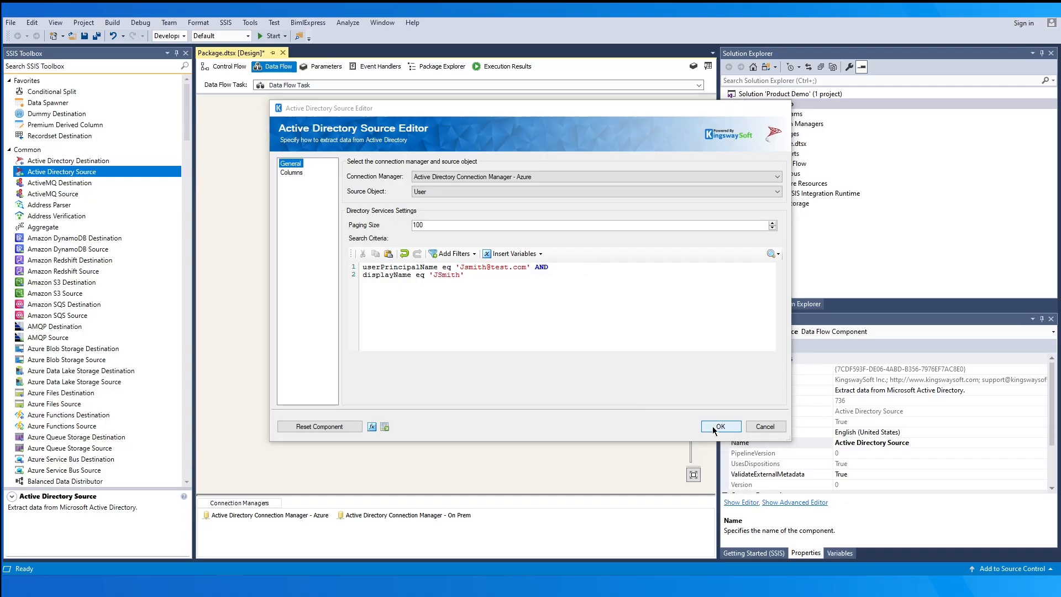
{"action": "left_click", "coordinate": [712, 426]}
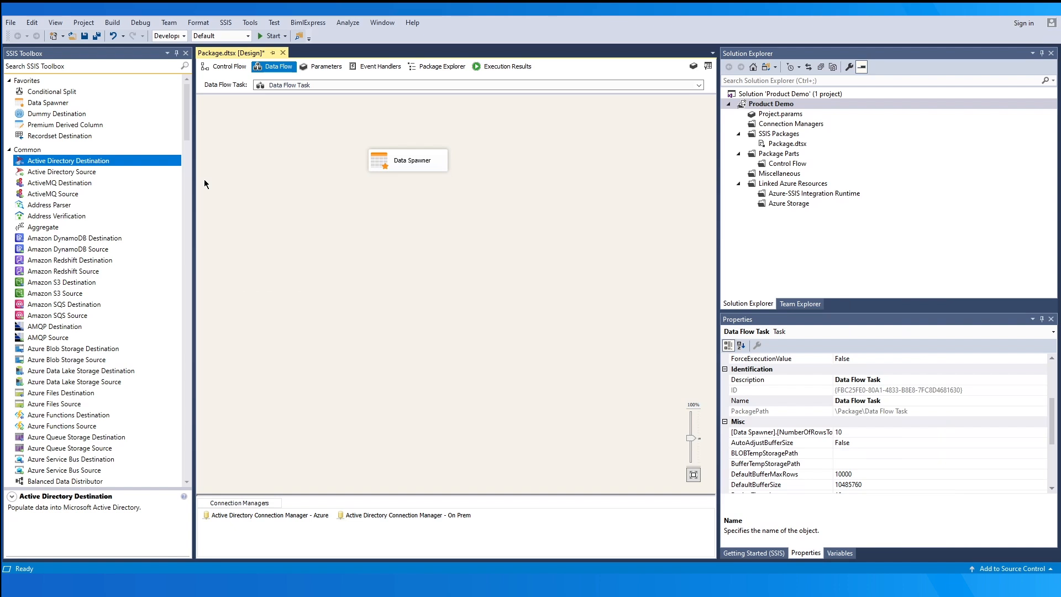
- Place an Active Directory Destination below the Data Spawner and connect the spawner's output to it
{"action": "left_click_drag", "start_coordinate": [131, 161], "coordinate": [365, 227]}
{"action": "left_click", "coordinate": [431, 171]}
{"action": "left_click_drag", "start_coordinate": [408, 177], "coordinate": [423, 232]}
{"action": "left_click", "coordinate": [463, 214]}
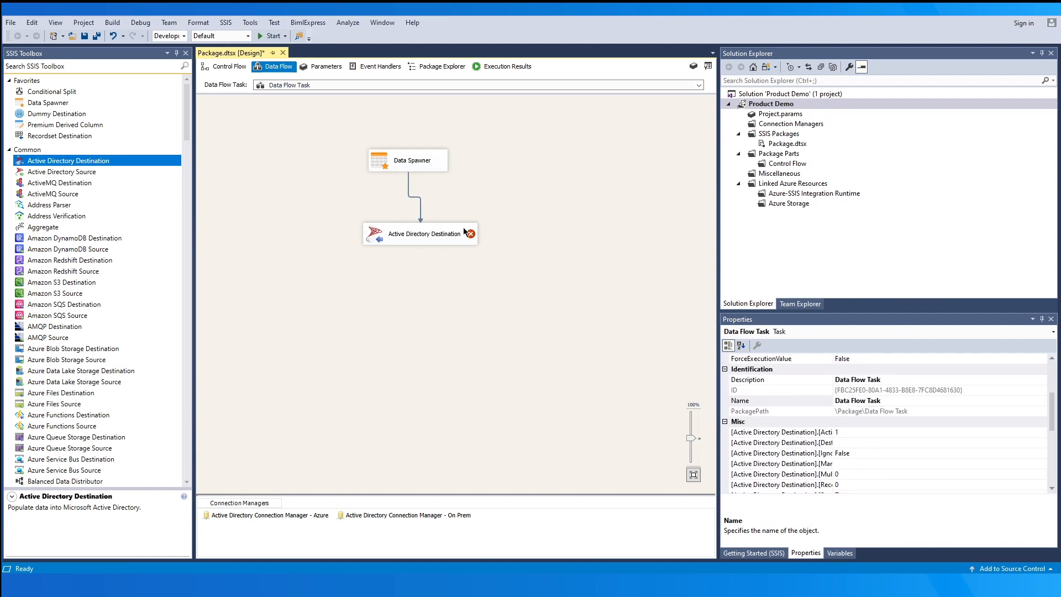
{"action": "double_click", "coordinate": [463, 229]}
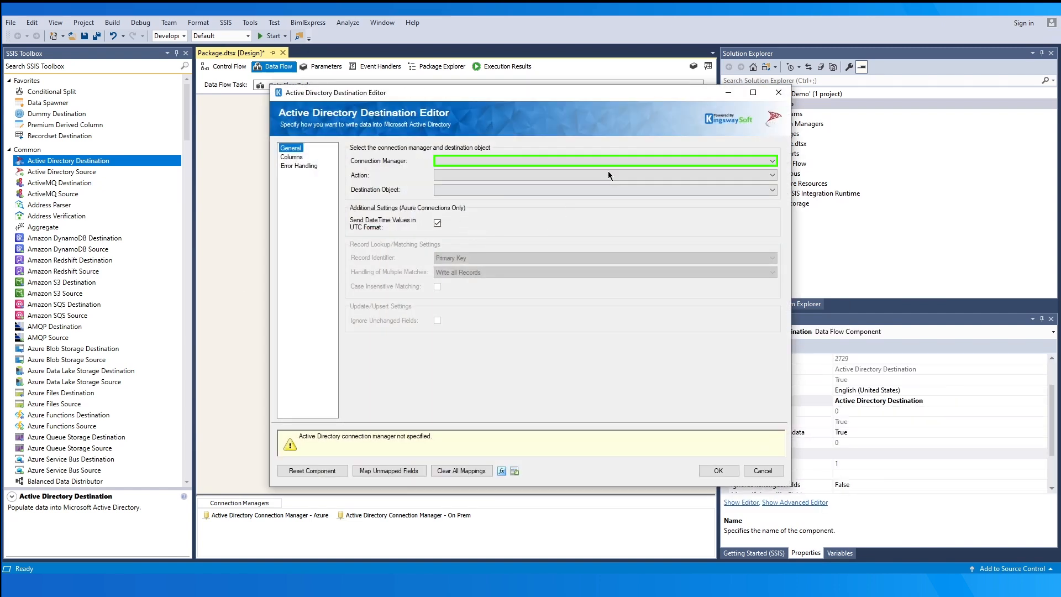
- Configure the destination to upsert User objects via On Prem, matching by manually specified keys
{"action": "left_click", "coordinate": [618, 161]}
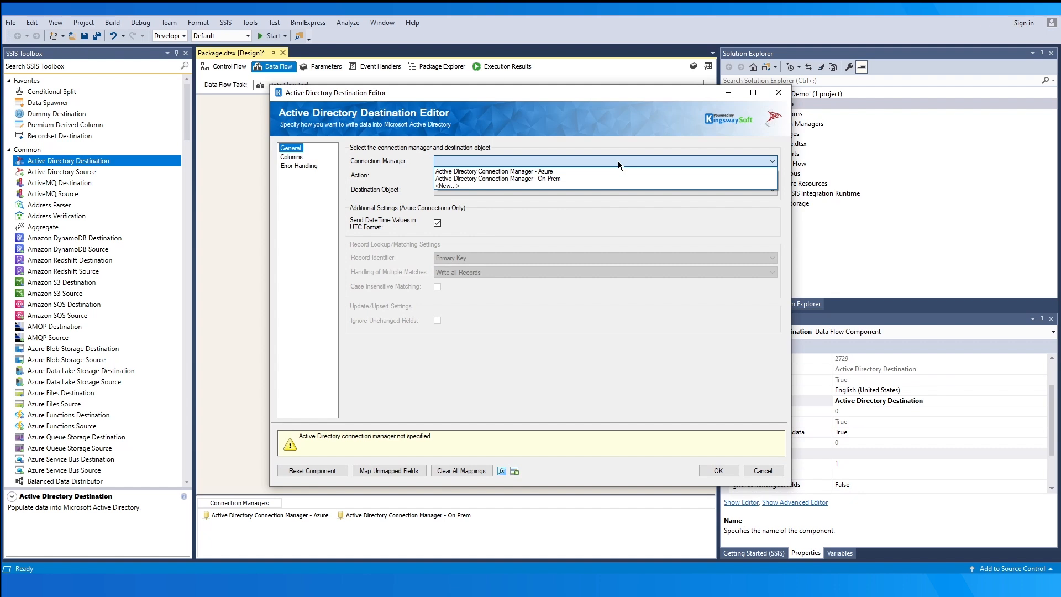
{"action": "left_click", "coordinate": [625, 178]}
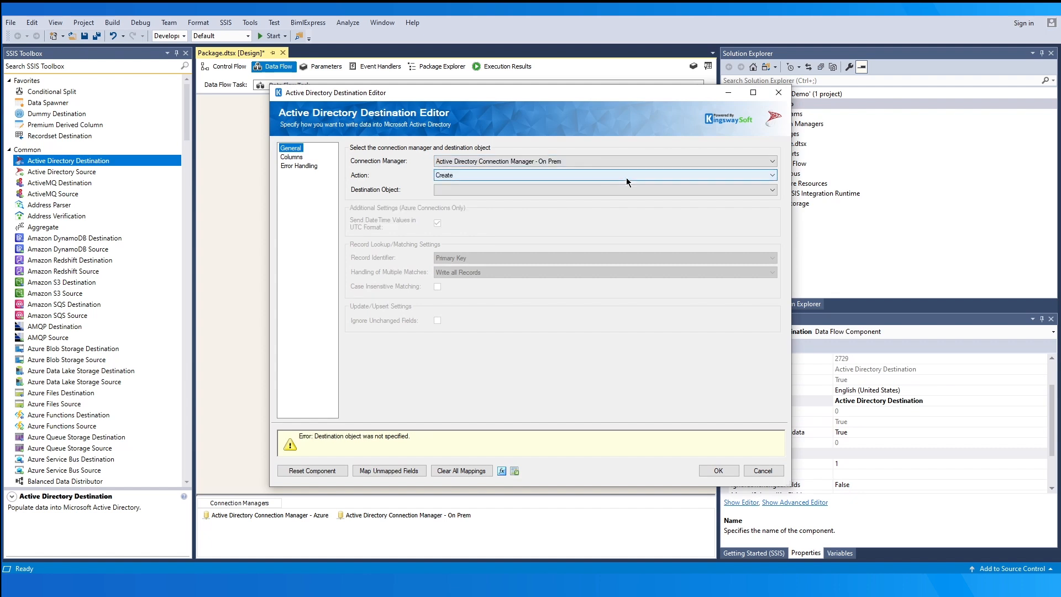
{"action": "left_click", "coordinate": [626, 177]}
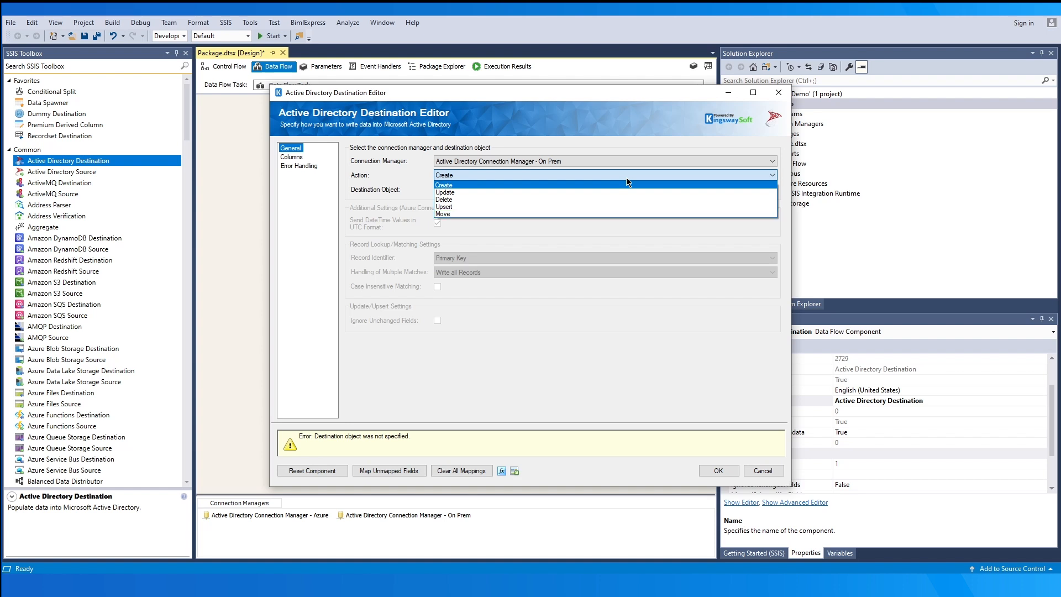
{"action": "left_click", "coordinate": [631, 207]}
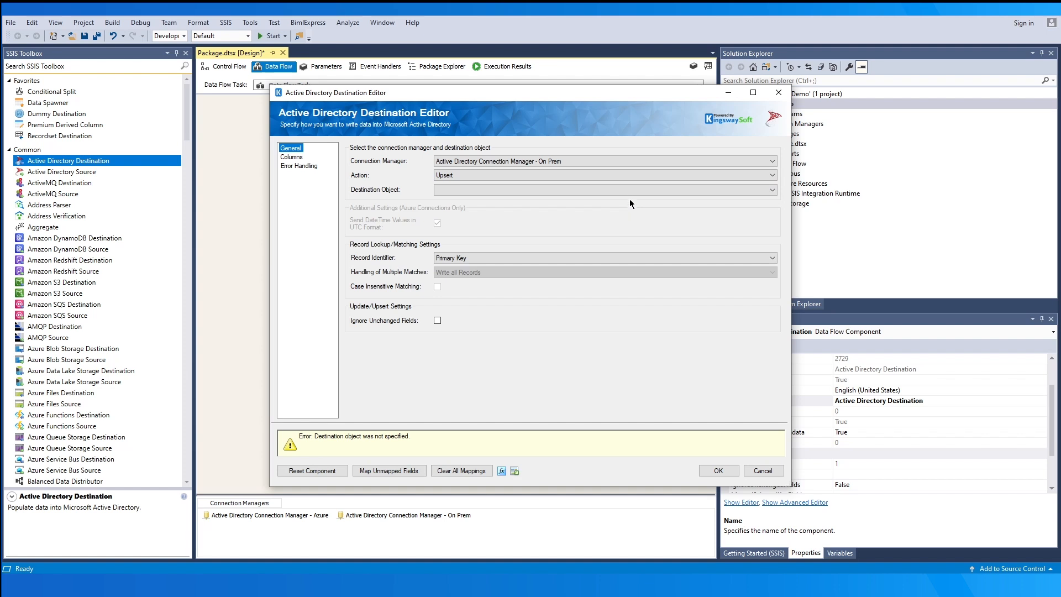
{"action": "left_click", "coordinate": [628, 195]}
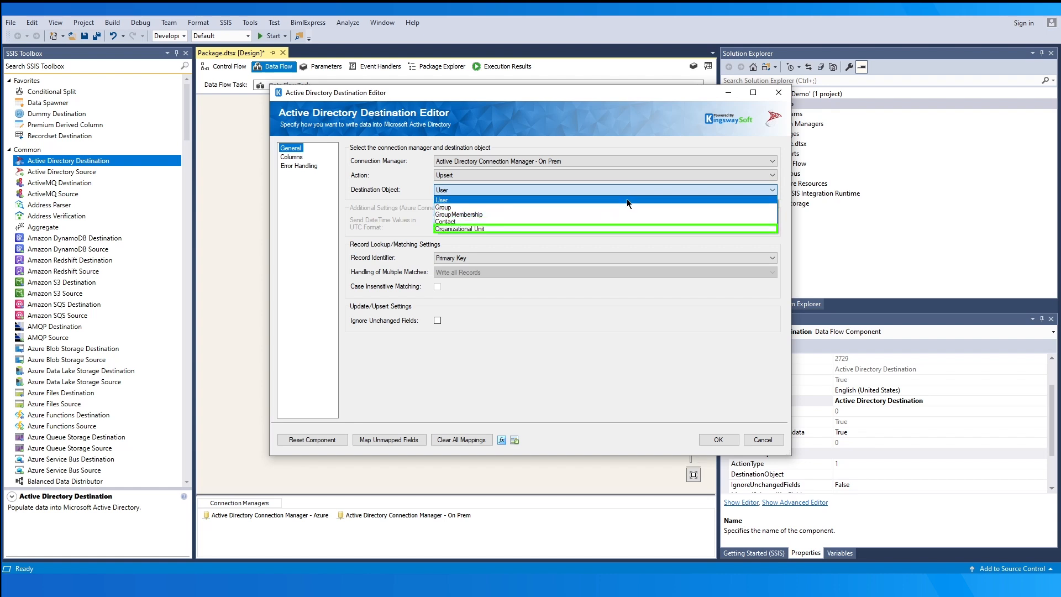
{"action": "left_click", "coordinate": [627, 199]}
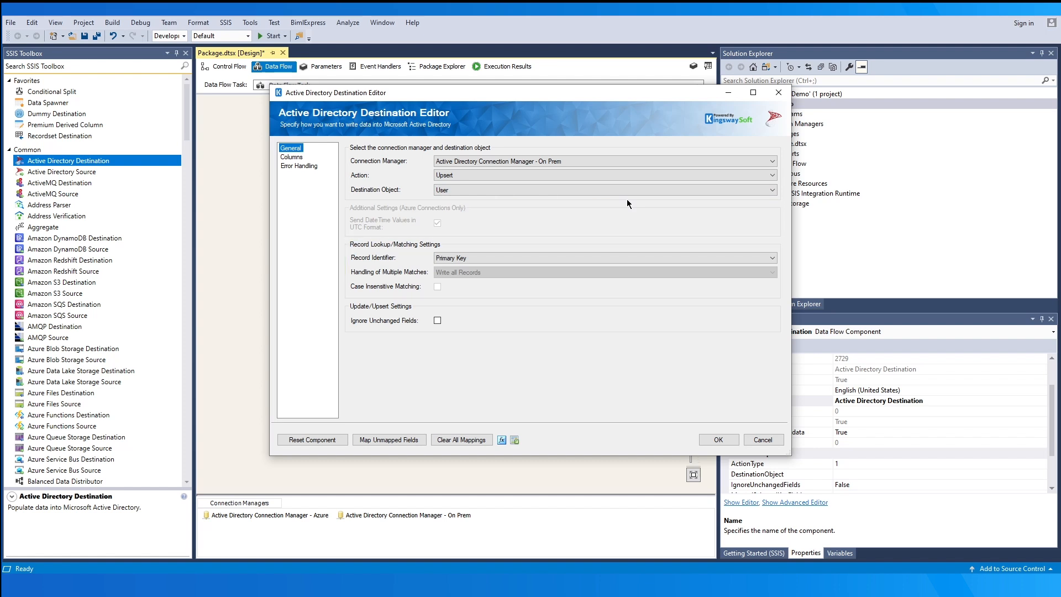
{"action": "left_click", "coordinate": [626, 257]}
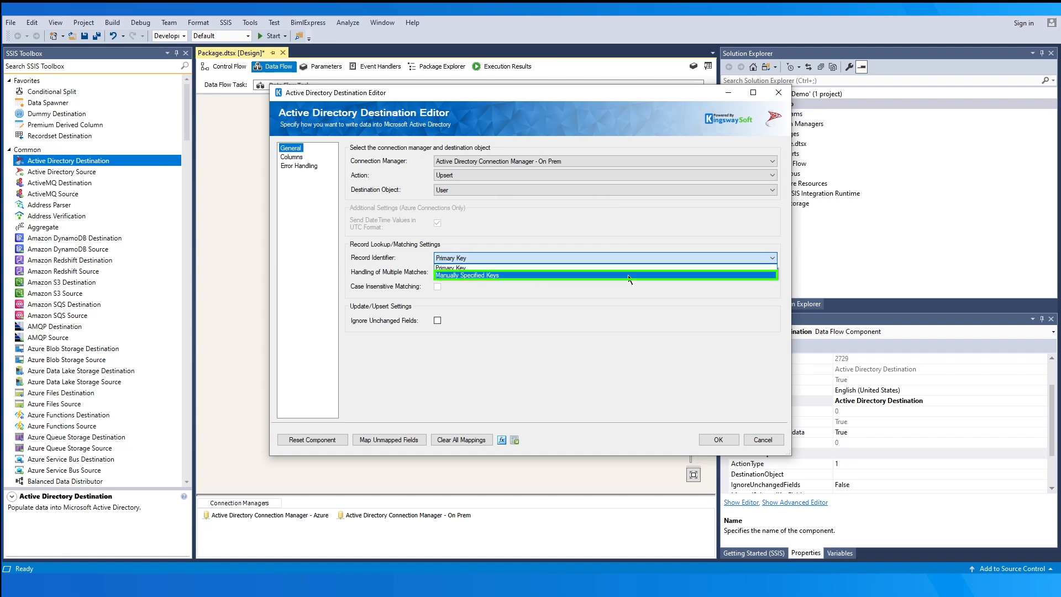
{"action": "left_click", "coordinate": [627, 274]}
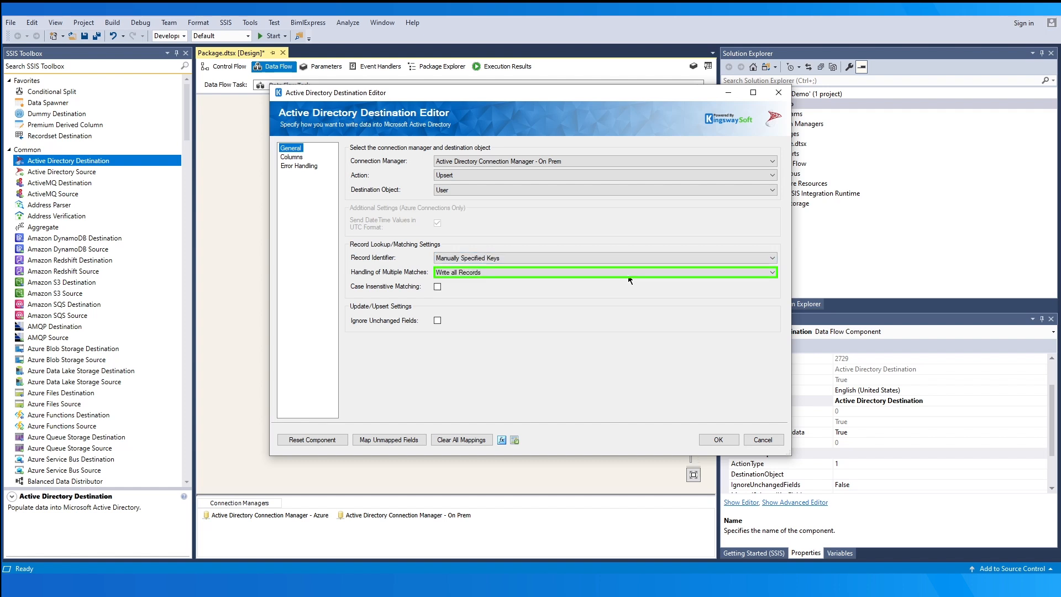
{"action": "left_click", "coordinate": [632, 271]}
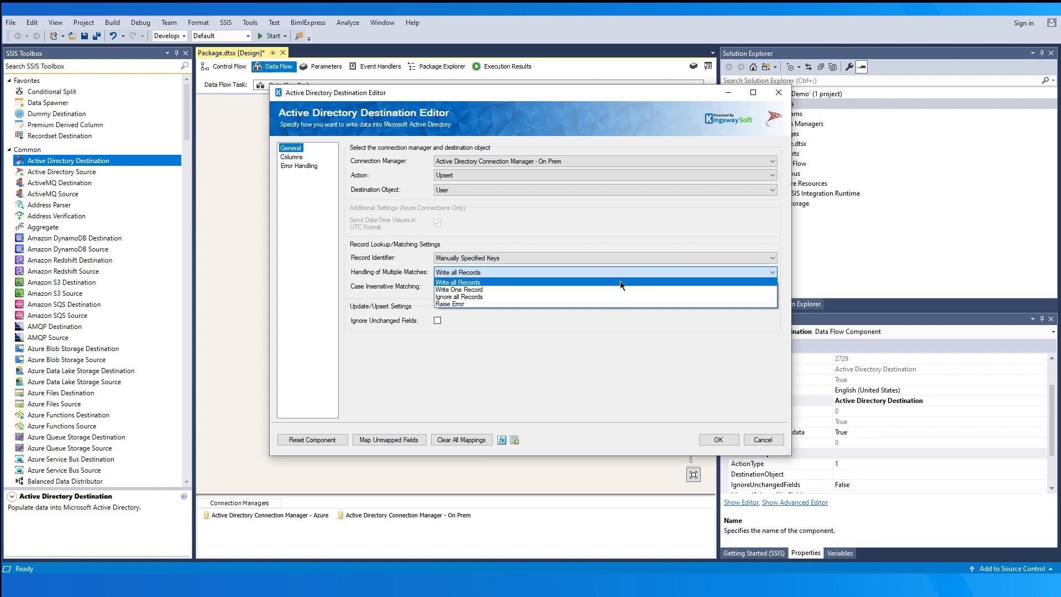
{"action": "left_click", "coordinate": [619, 281]}
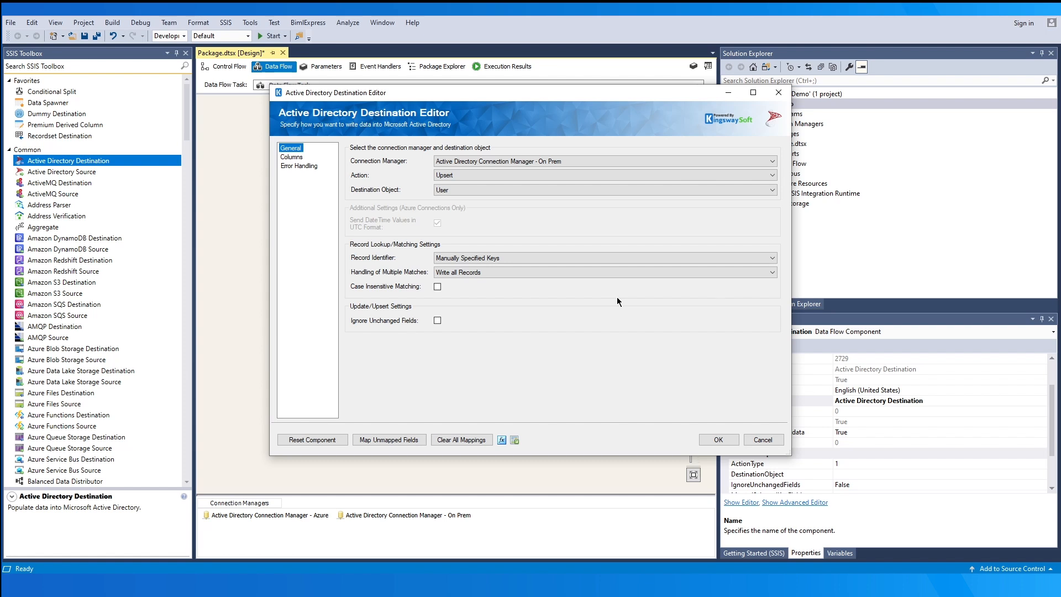
{"action": "left_click", "coordinate": [292, 157]}
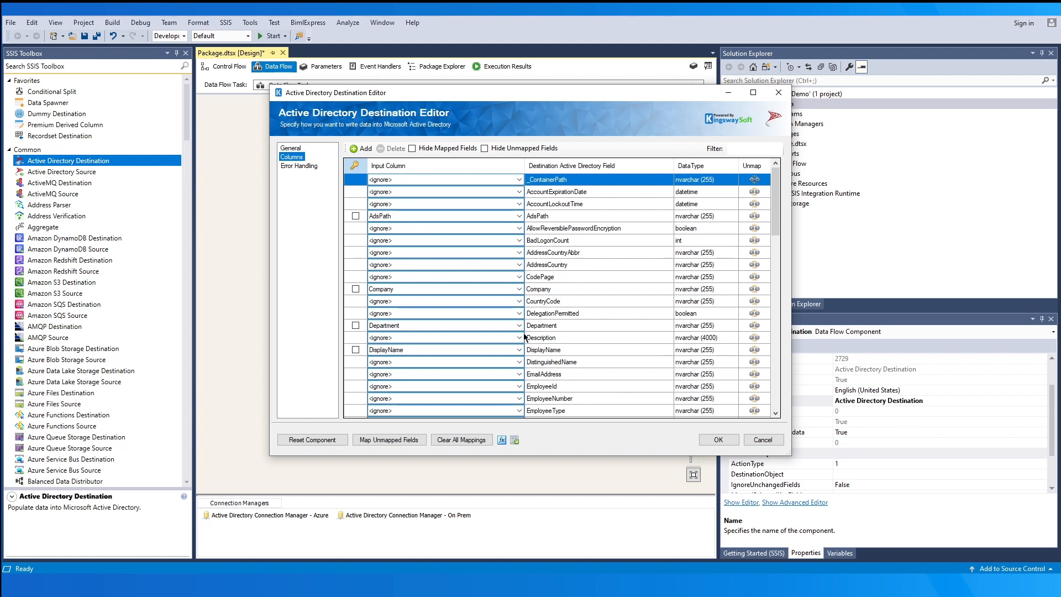
- Auto-map the unmapped fields, map Path to _ContainerPath, and show only the mapped fields
{"action": "left_click", "coordinate": [412, 441]}
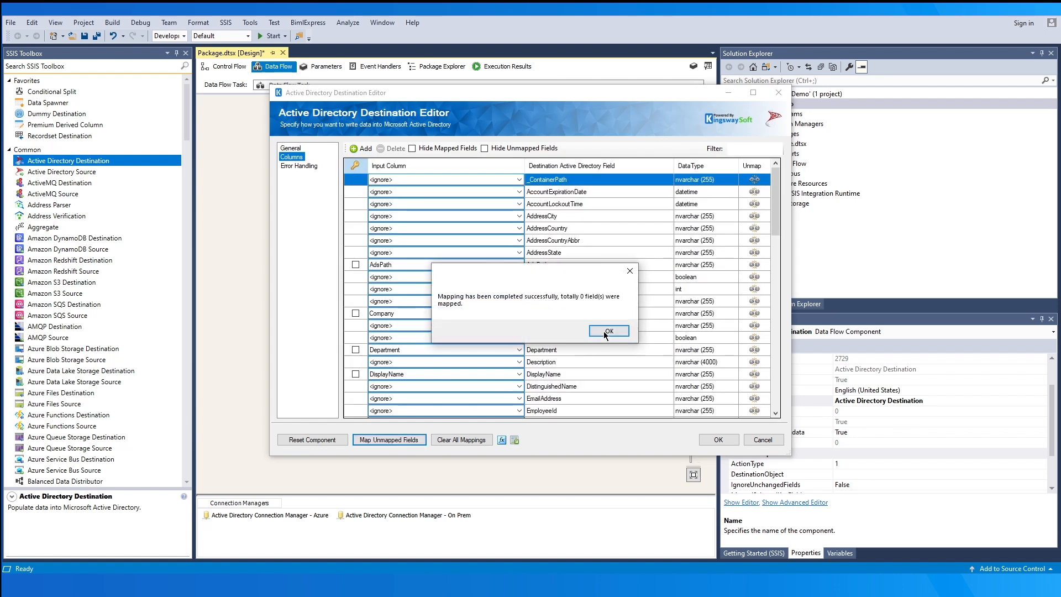
{"action": "left_click", "coordinate": [605, 330]}
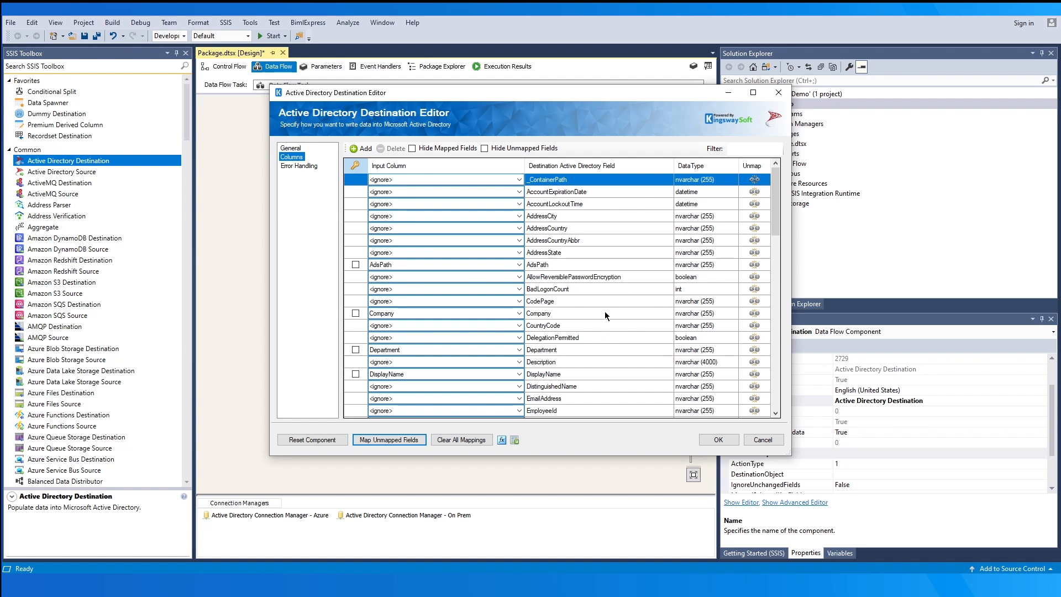
{"action": "left_click", "coordinate": [518, 180]}
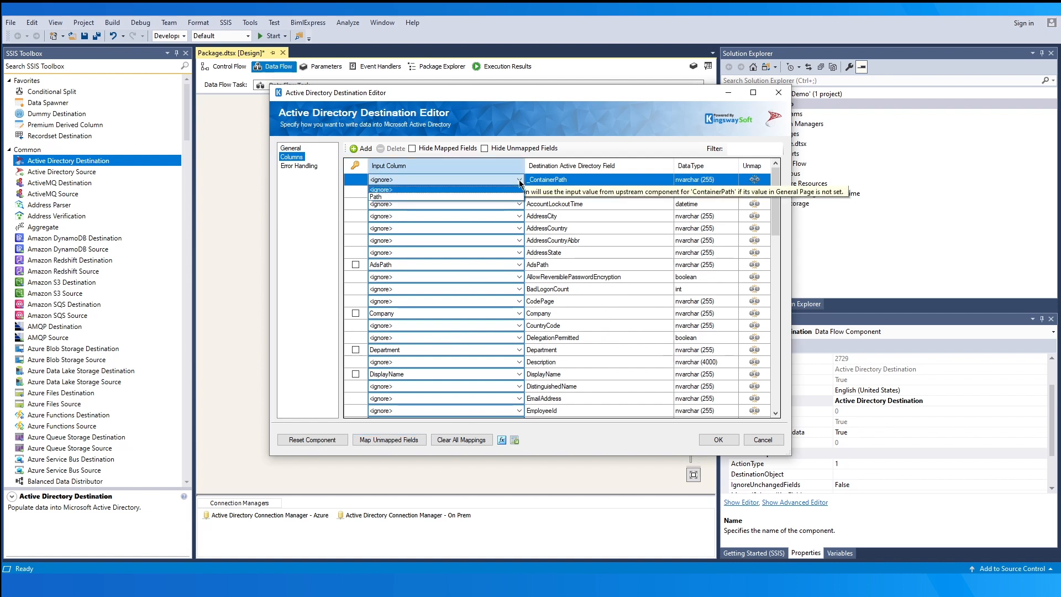
{"action": "left_click", "coordinate": [499, 197]}
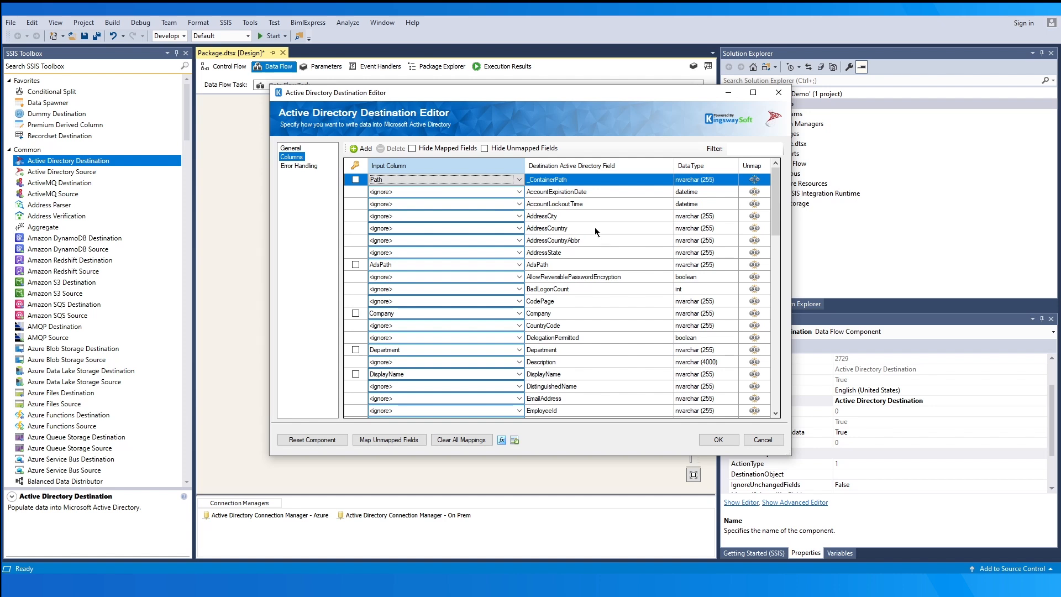
{"action": "left_click", "coordinate": [484, 149]}
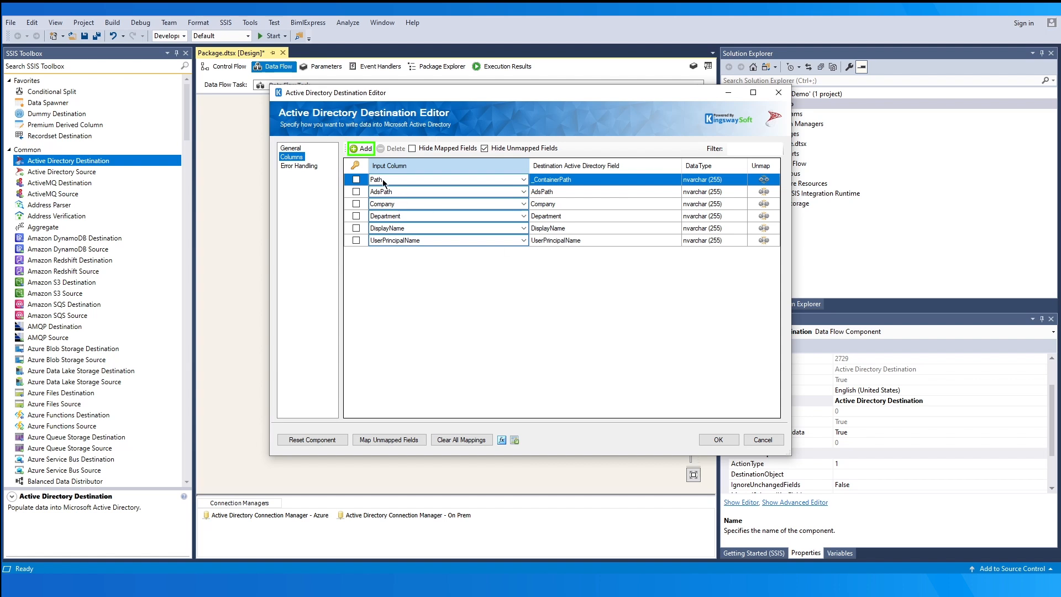
- Cancel the custom field form and mark the AdsPath, DisplayName and UserPrincipalName mapping rows
{"action": "left_click", "coordinate": [359, 150]}
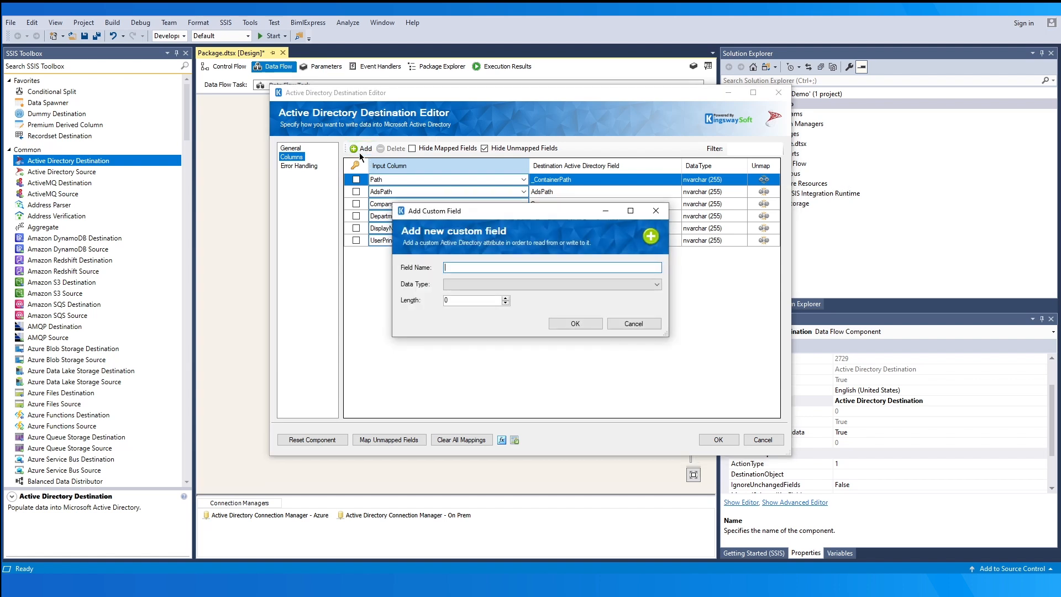
{"action": "left_click", "coordinate": [625, 282]}
{"action": "left_click", "coordinate": [618, 246]}
{"action": "left_click", "coordinate": [633, 324]}
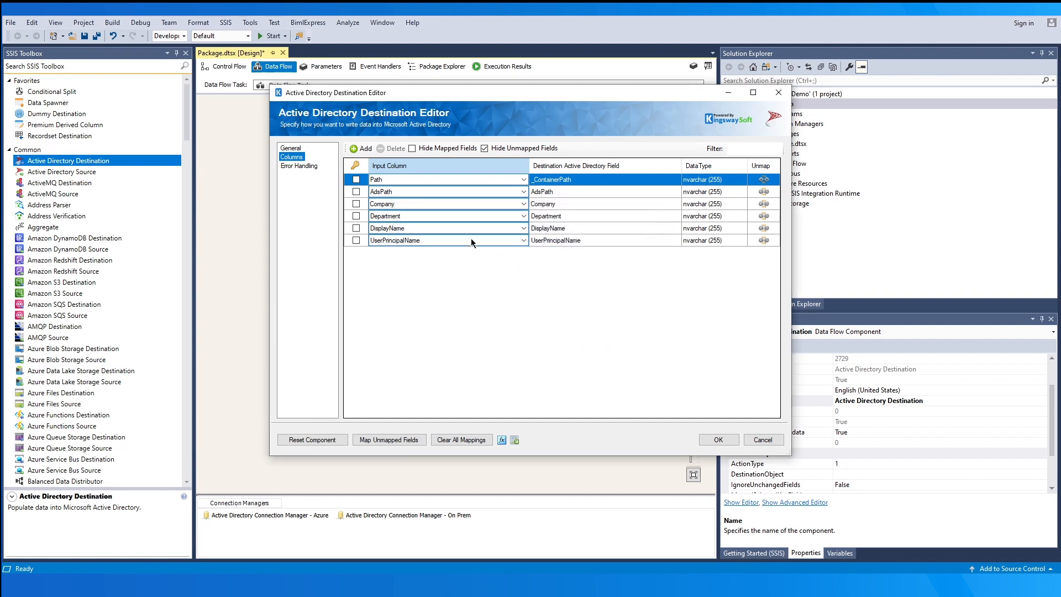
{"action": "left_click", "coordinate": [355, 191]}
{"action": "left_click", "coordinate": [356, 191]}
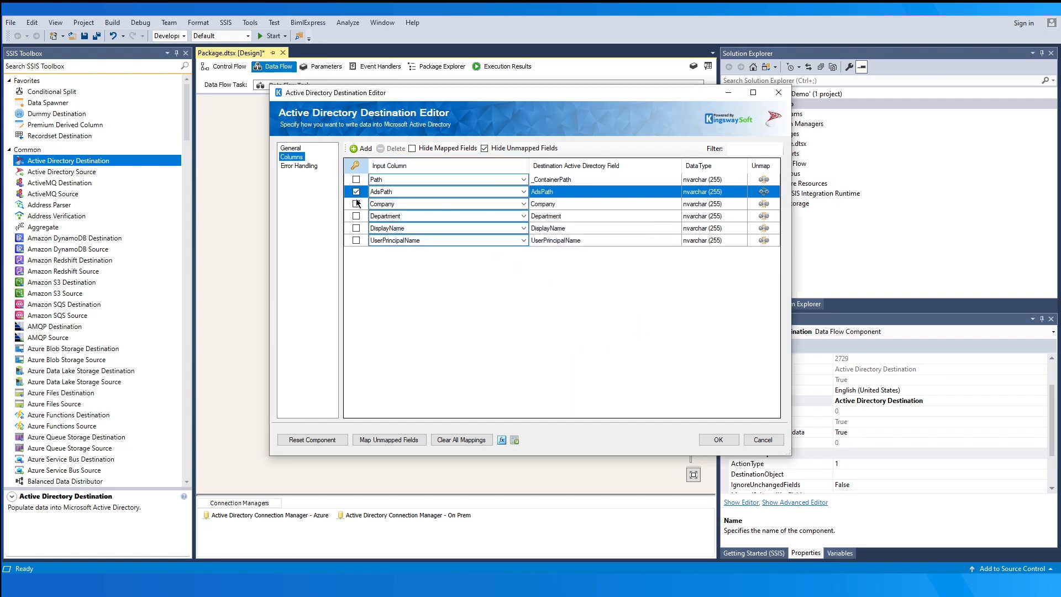
{"action": "left_click", "coordinate": [356, 227]}
{"action": "left_click", "coordinate": [356, 240]}
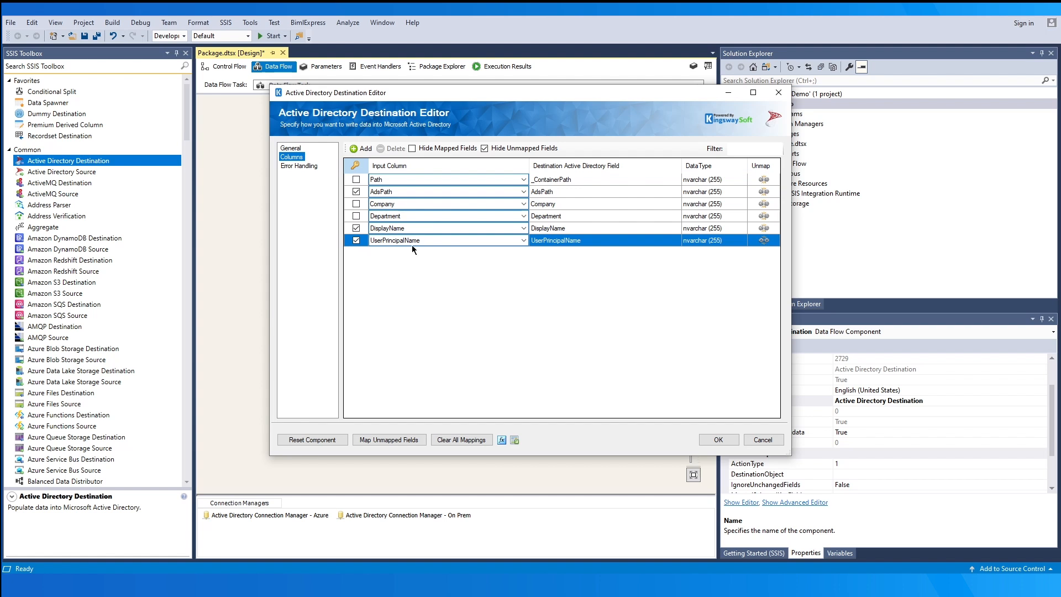
- Switch the destination's connection manager to 'Active Directory Connection Manager - Azure'
{"action": "left_click", "coordinate": [294, 149]}
{"action": "left_click", "coordinate": [585, 161]}
{"action": "left_click", "coordinate": [607, 170]}
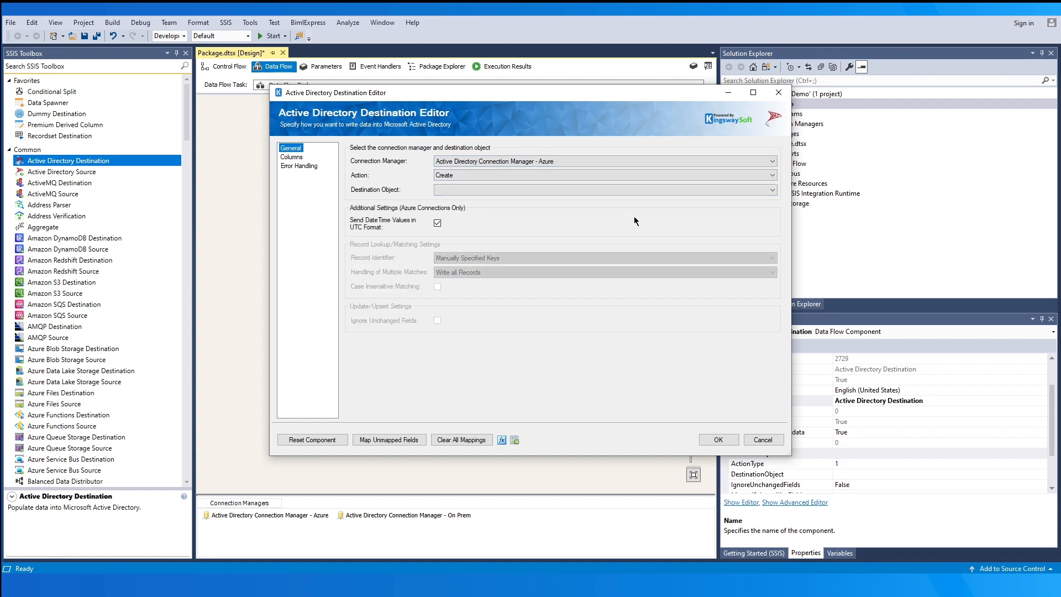
- Try the Update action, reviewing the record identifier and Write all Records multiple-match options
{"action": "left_click", "coordinate": [628, 176]}
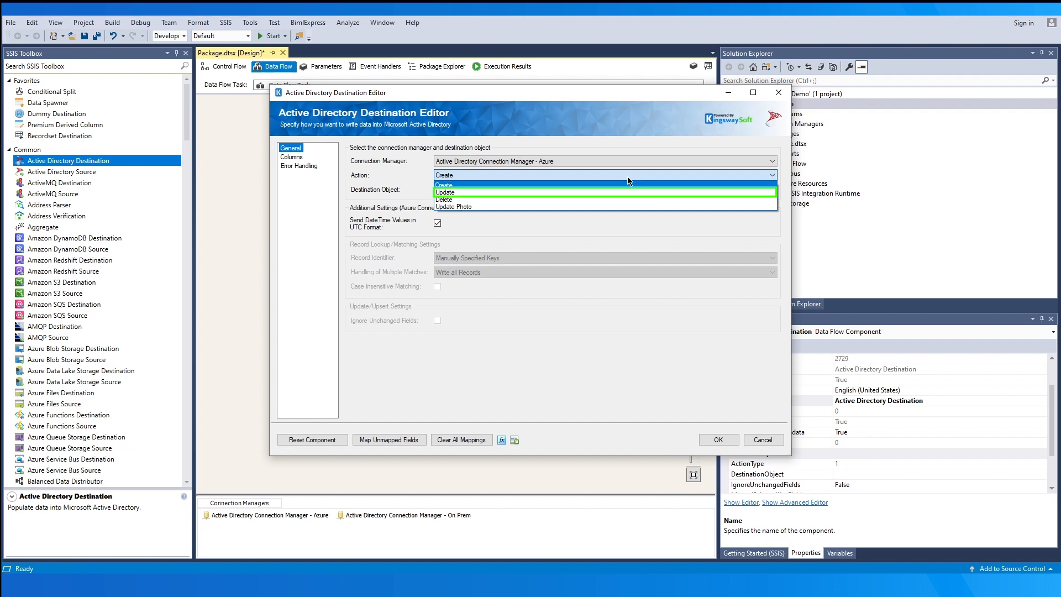
{"action": "left_click", "coordinate": [627, 177]}
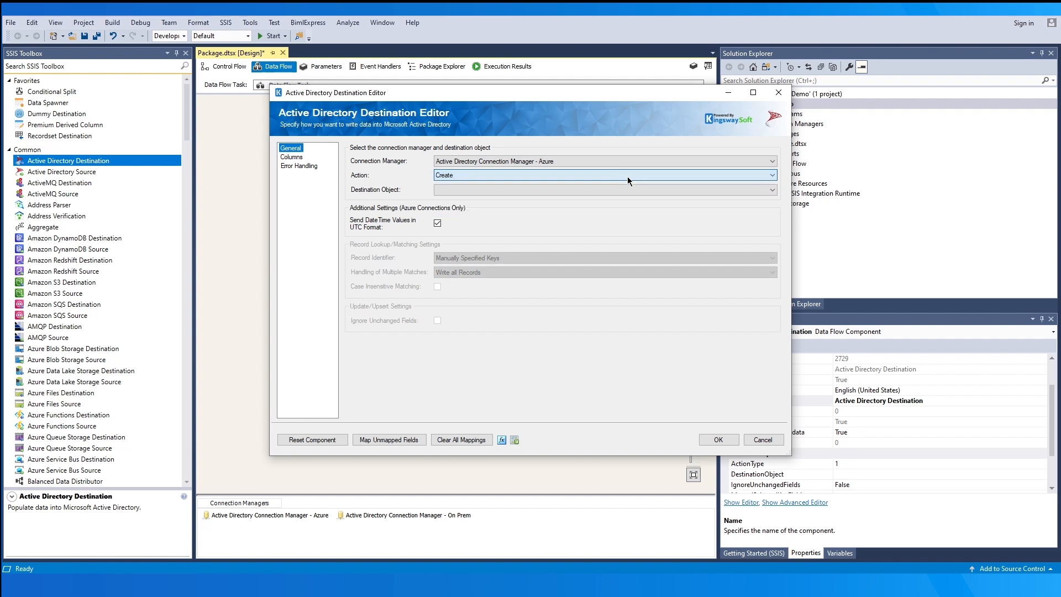
{"action": "left_click", "coordinate": [626, 189]}
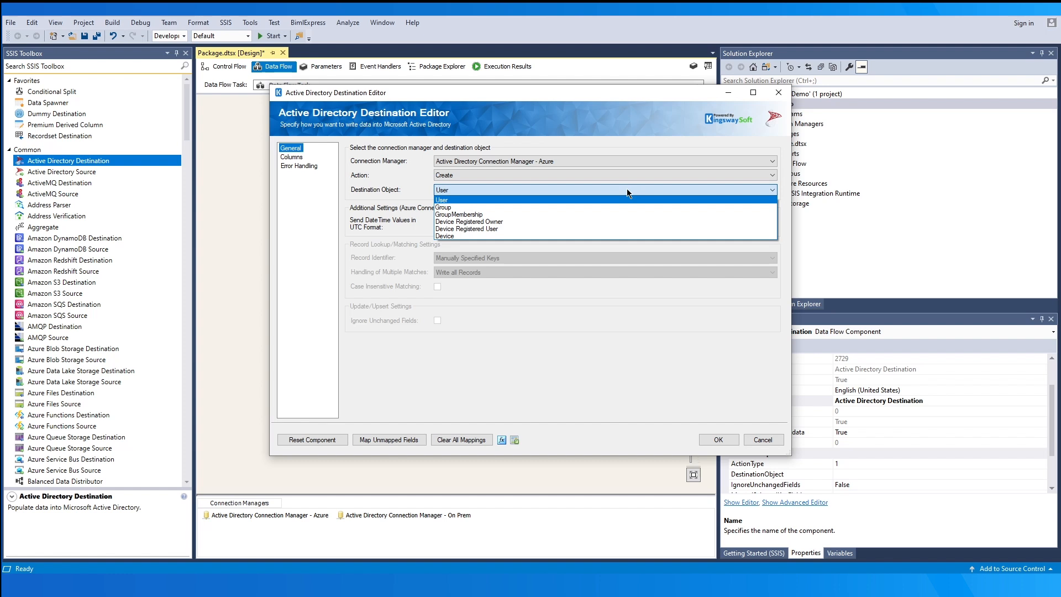
{"action": "left_click", "coordinate": [628, 200]}
{"action": "left_click", "coordinate": [612, 176]}
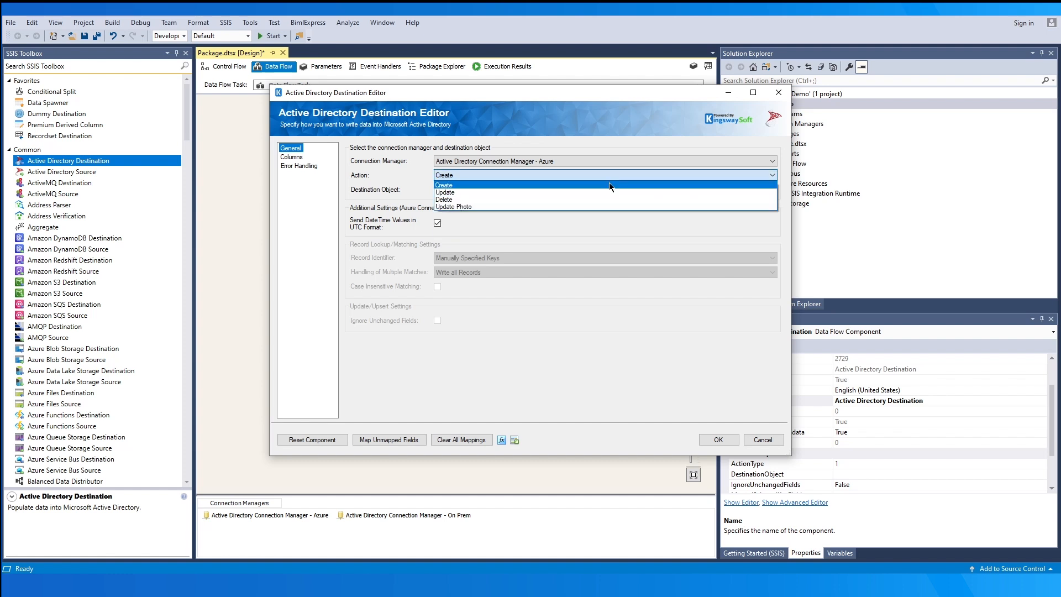
{"action": "left_click", "coordinate": [608, 193]}
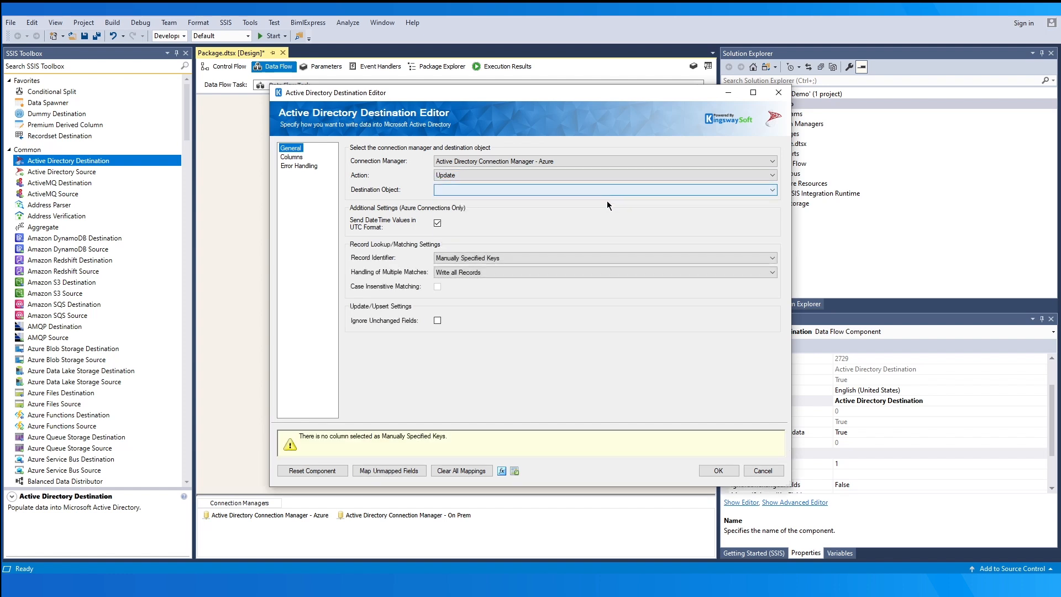
{"action": "left_click", "coordinate": [635, 253]}
{"action": "left_click", "coordinate": [636, 254]}
{"action": "left_click", "coordinate": [637, 272]}
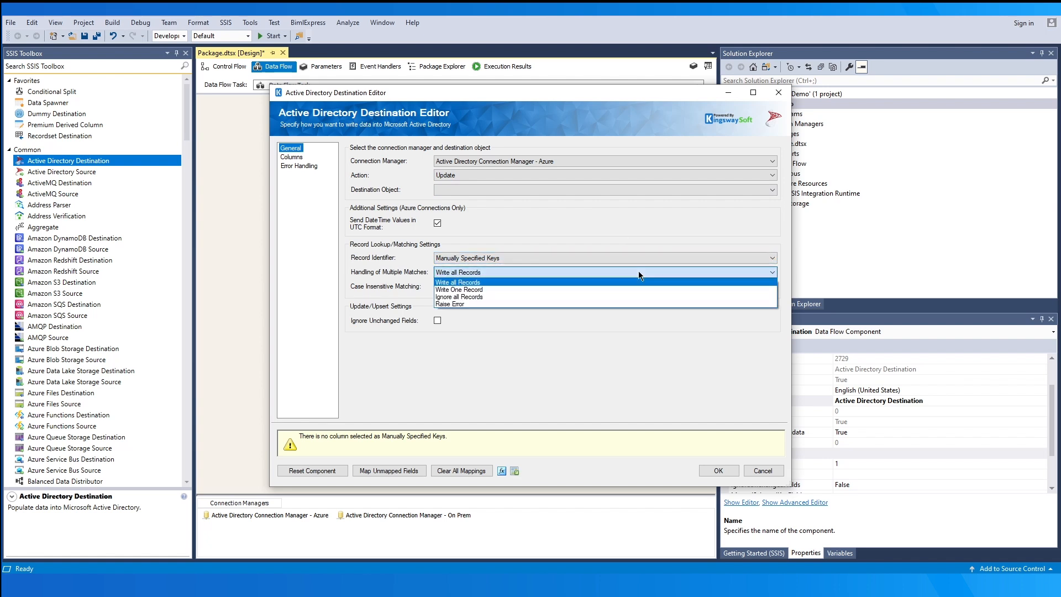
{"action": "left_click", "coordinate": [638, 273]}
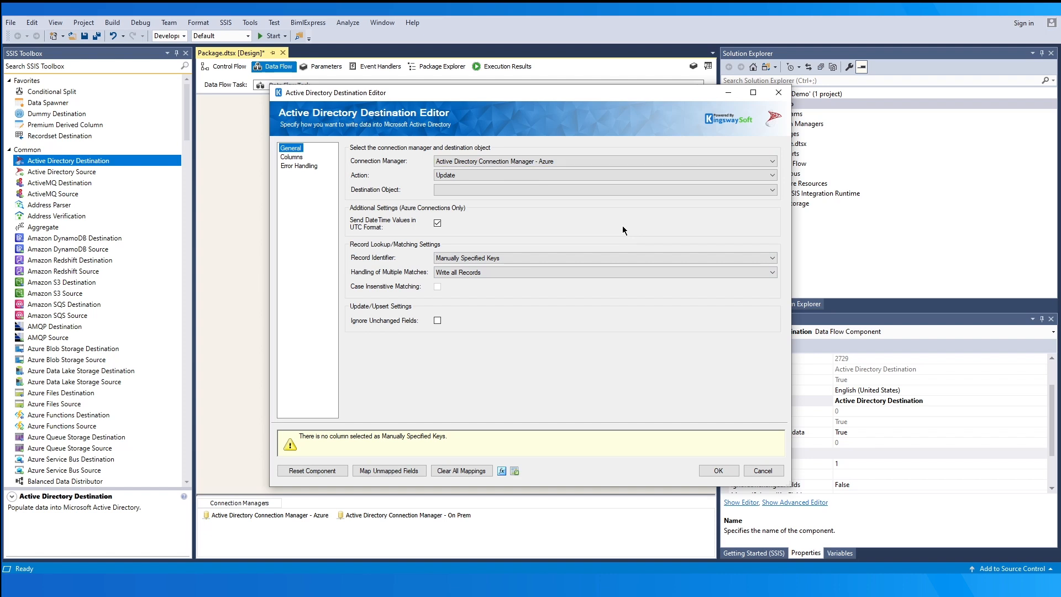
- Set the action back to Create with User as the destination object
{"action": "left_click", "coordinate": [607, 175]}
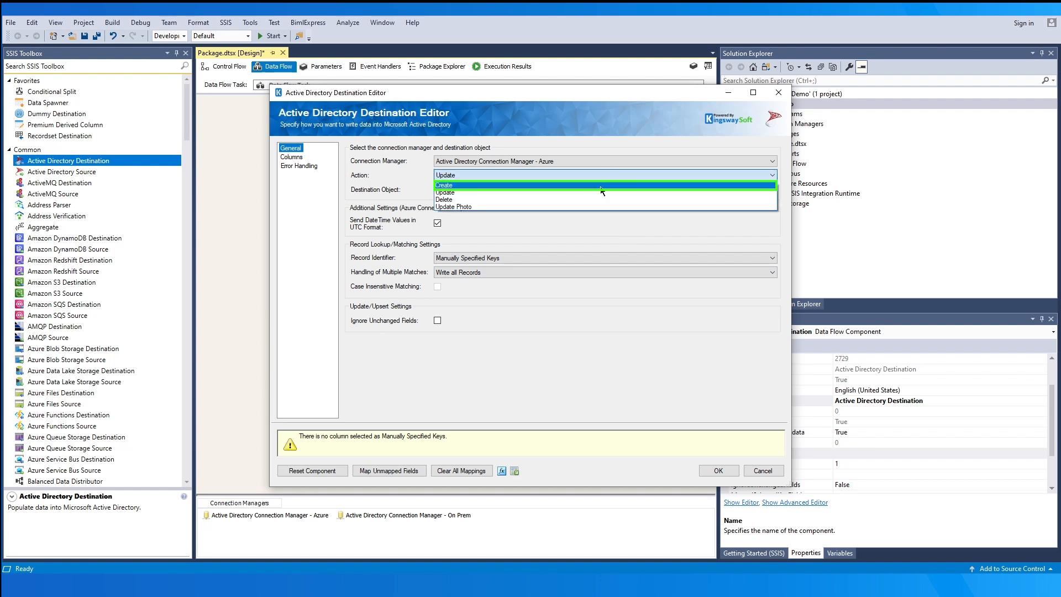
{"action": "left_click", "coordinate": [602, 189]}
{"action": "left_click", "coordinate": [601, 190]}
{"action": "left_click", "coordinate": [596, 198]}
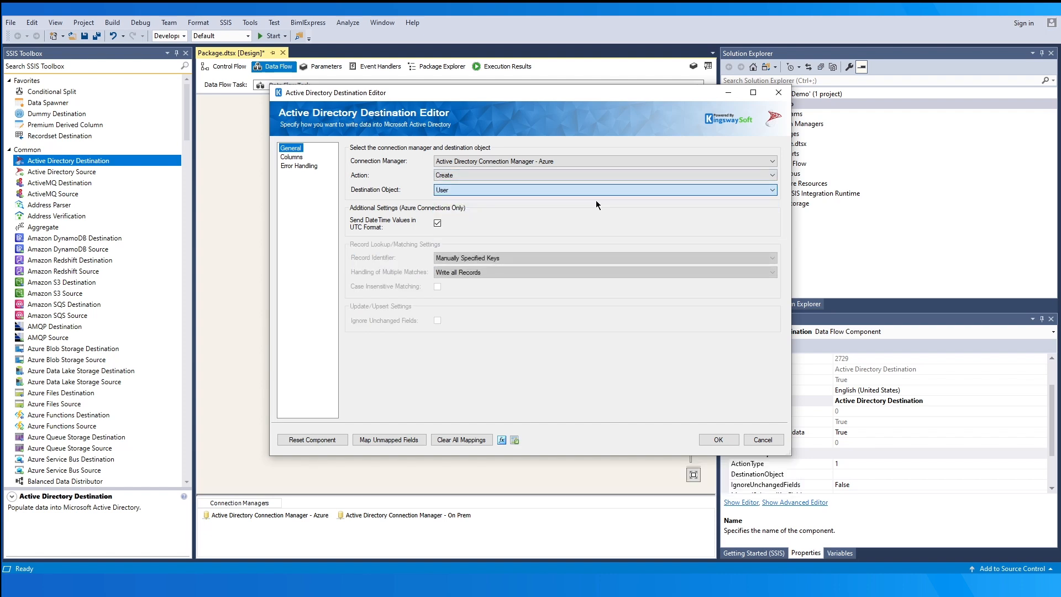
{"action": "left_click", "coordinate": [294, 157]}
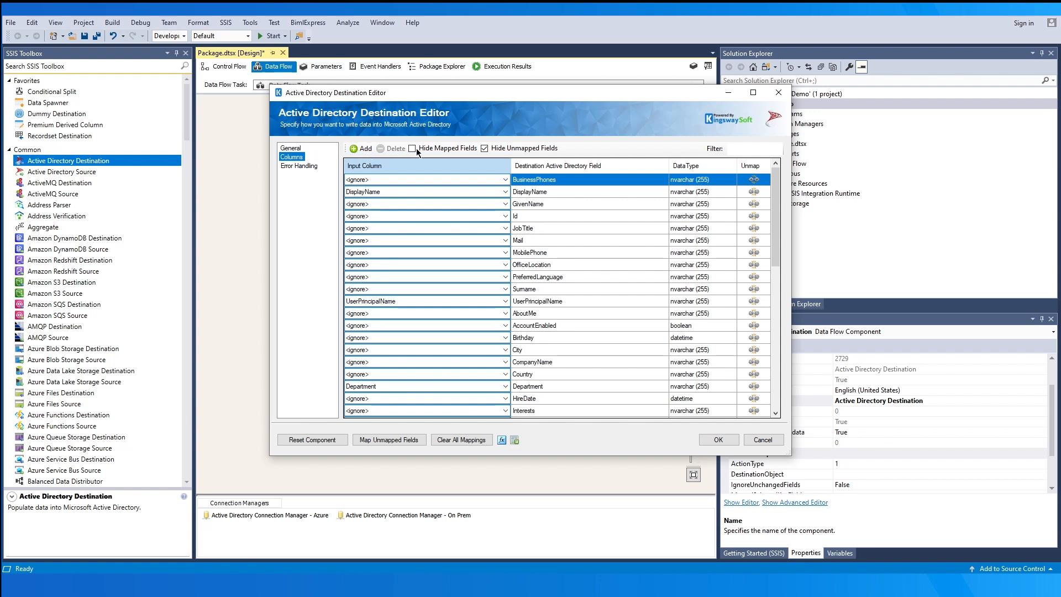
- Toggle Hide Unmapped Fields on and off, cancel Add Custom Field, and show the Error Handling page
{"action": "left_click", "coordinate": [484, 148]}
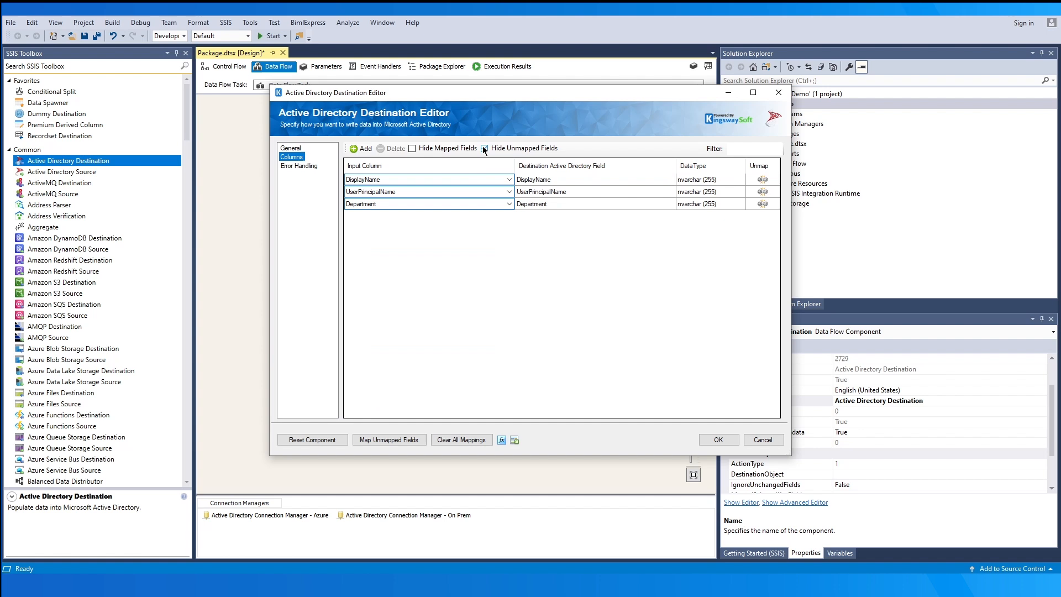
{"action": "left_click", "coordinate": [519, 149]}
{"action": "left_click", "coordinate": [366, 149]}
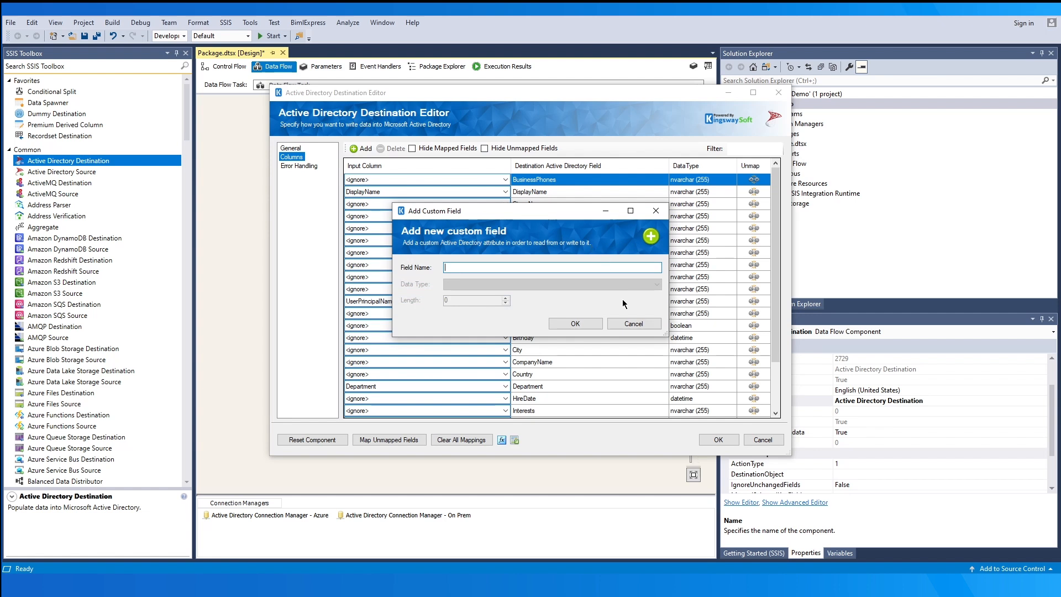
{"action": "left_click", "coordinate": [633, 324]}
{"action": "left_click", "coordinate": [302, 165]}
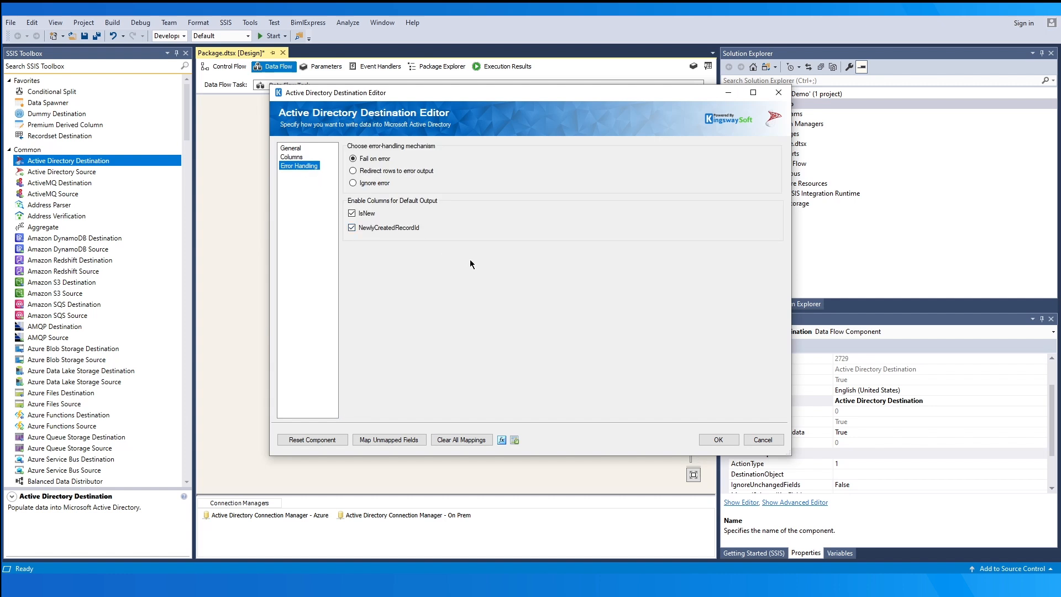
- Choose 'Redirect rows to error output' so failing rows go to the error output
{"action": "left_click", "coordinate": [395, 172]}
- Close the destination editor and add two Dummy Destinations below the Active Directory Destination
{"action": "left_click", "coordinate": [707, 437]}
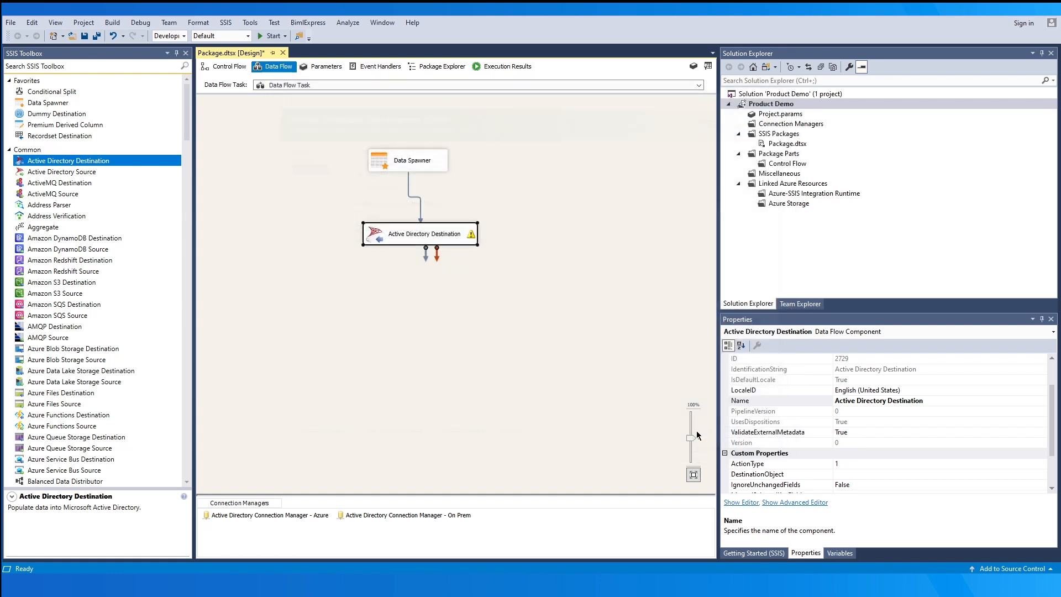
{"action": "left_click", "coordinate": [588, 386]}
{"action": "left_click_drag", "start_coordinate": [456, 239], "coordinate": [442, 237]}
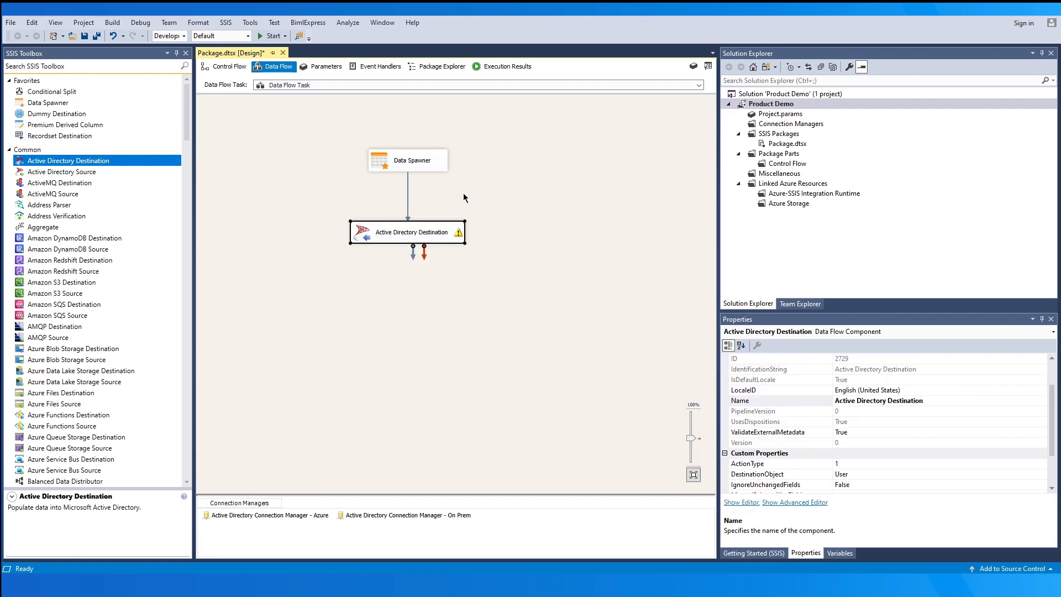
{"action": "left_click", "coordinate": [463, 193]}
{"action": "left_click_drag", "start_coordinate": [84, 115], "coordinate": [281, 282]}
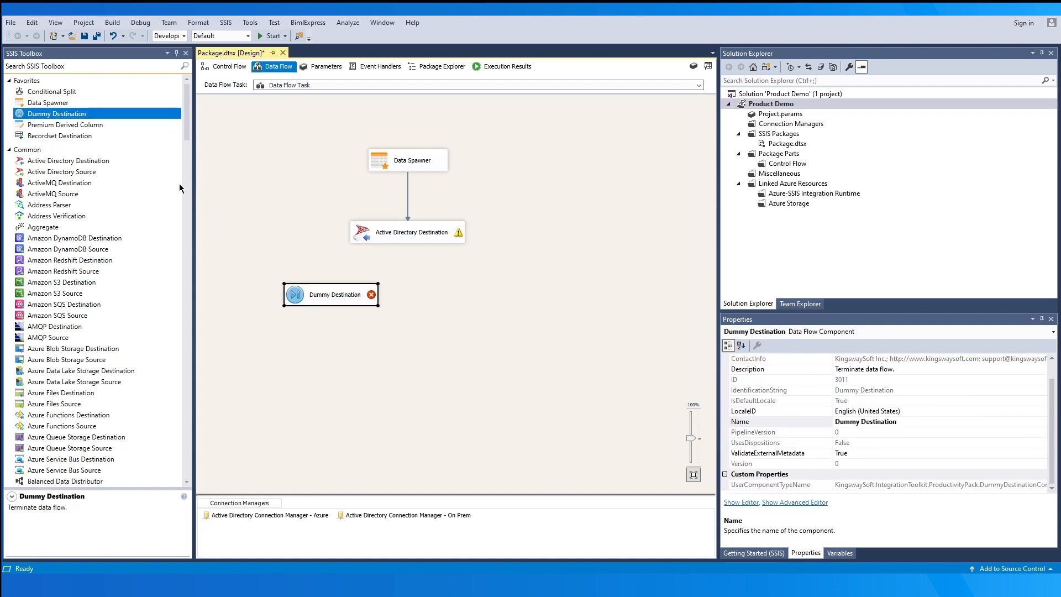
{"action": "left_click_drag", "start_coordinate": [91, 115], "coordinate": [468, 288]}
- Route the default output to Dummy Destination and the error output to Dummy Destination 1
{"action": "left_click", "coordinate": [411, 232]}
{"action": "left_click_drag", "start_coordinate": [407, 245], "coordinate": [331, 292]}
{"action": "left_click", "coordinate": [422, 236]}
{"action": "left_click_drag", "start_coordinate": [426, 244], "coordinate": [512, 294]}
{"action": "double_click", "coordinate": [402, 263]}
- Review the default path's metadata, including the NewlyCreatedRecordId and IsNew columns
{"action": "left_click", "coordinate": [376, 196]}
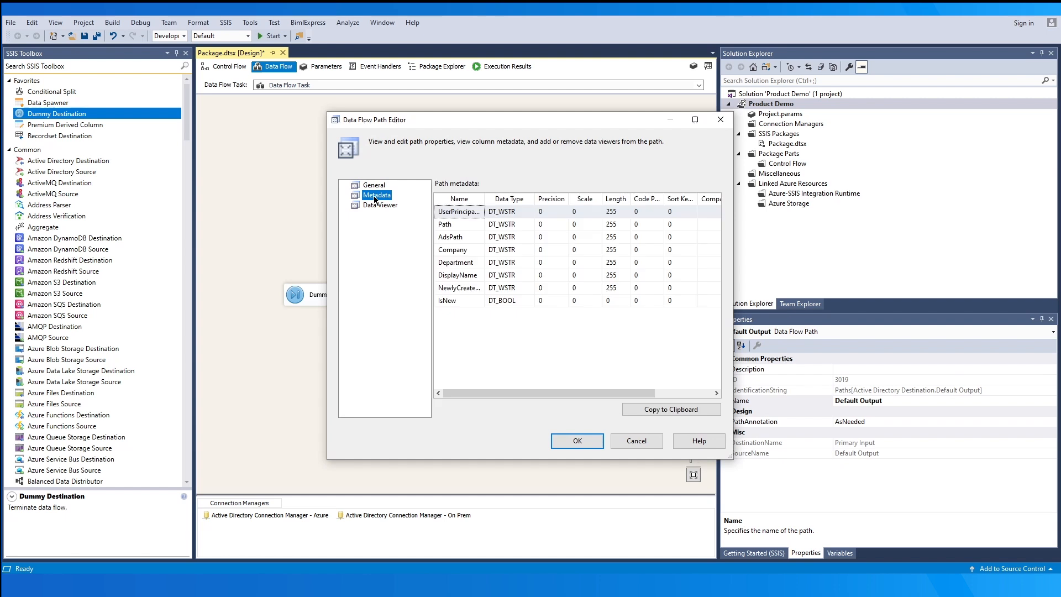
{"action": "left_click_drag", "start_coordinate": [484, 198], "coordinate": [541, 199]}
{"action": "left_click", "coordinate": [533, 289]}
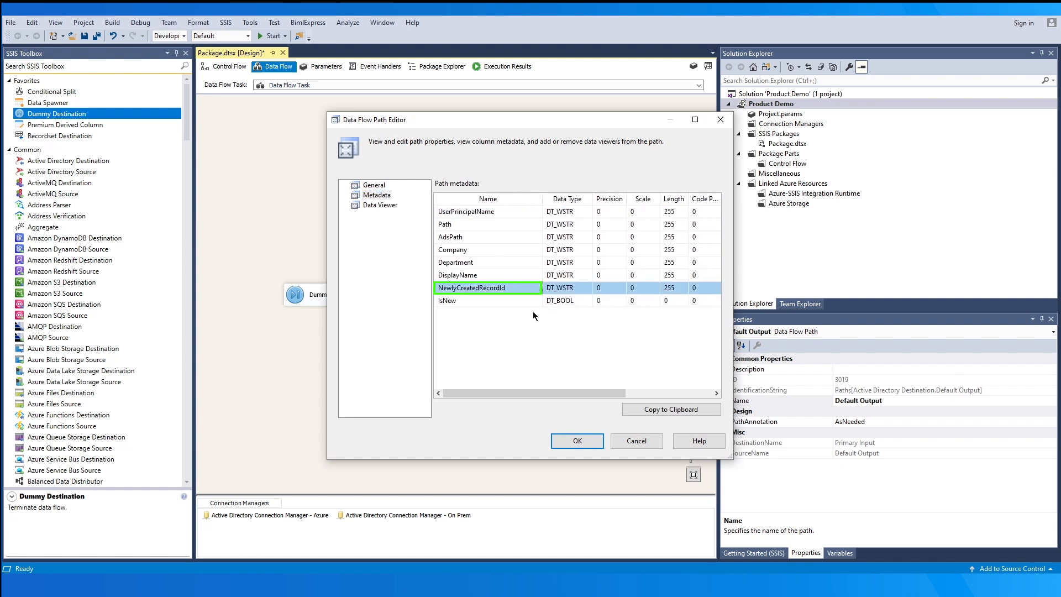
{"action": "left_click", "coordinate": [533, 302]}
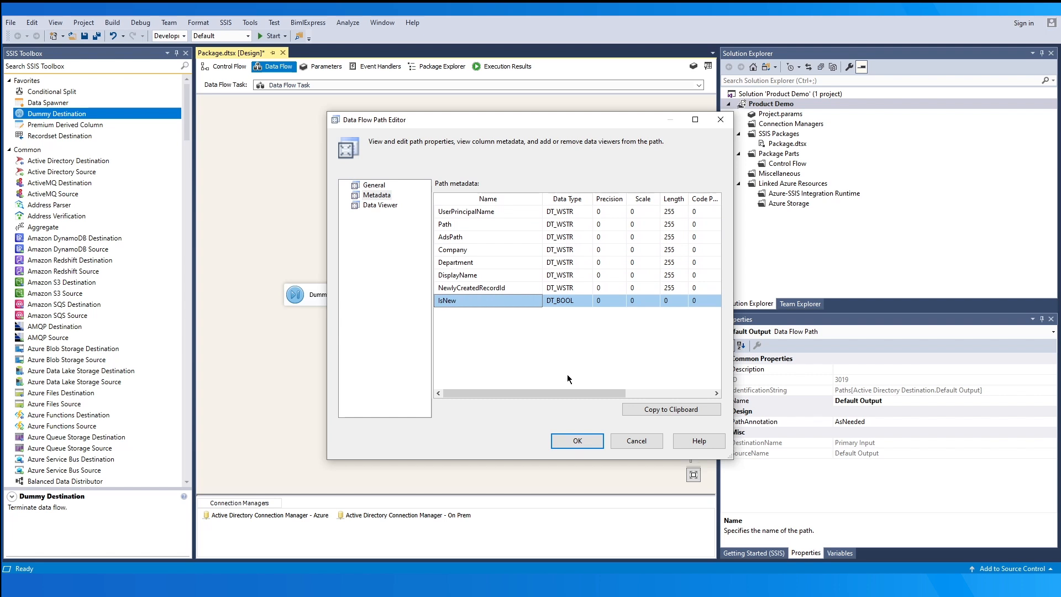
{"action": "left_click", "coordinate": [575, 440]}
- Review the error path's ErrorCode, ErrorColumn and ErrorMessage metadata, then bring up the connection manager options
{"action": "double_click", "coordinate": [470, 261]}
{"action": "left_click", "coordinate": [377, 194]}
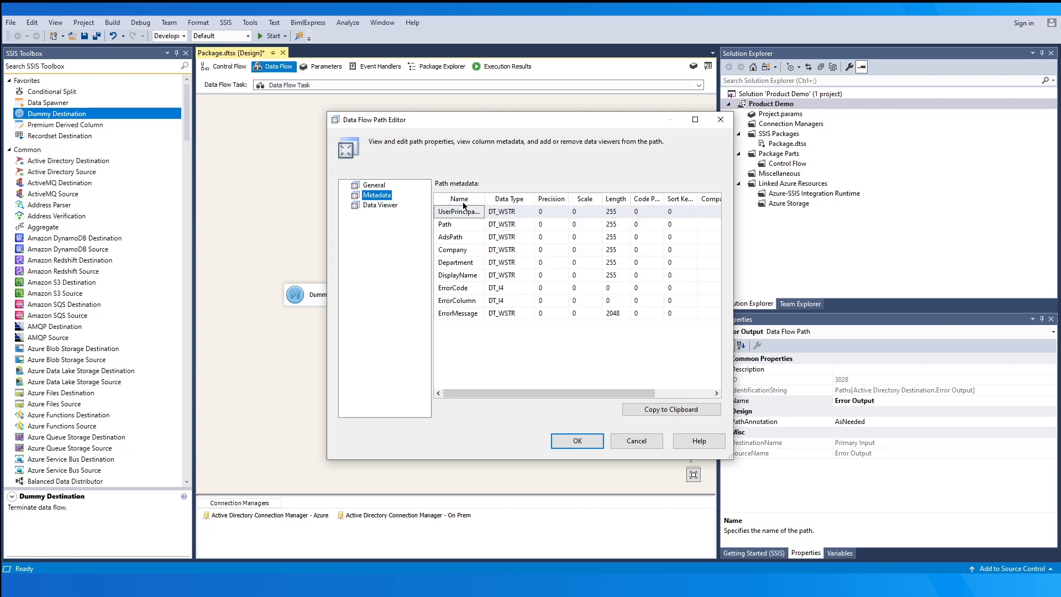
{"action": "double_click", "coordinate": [482, 199]}
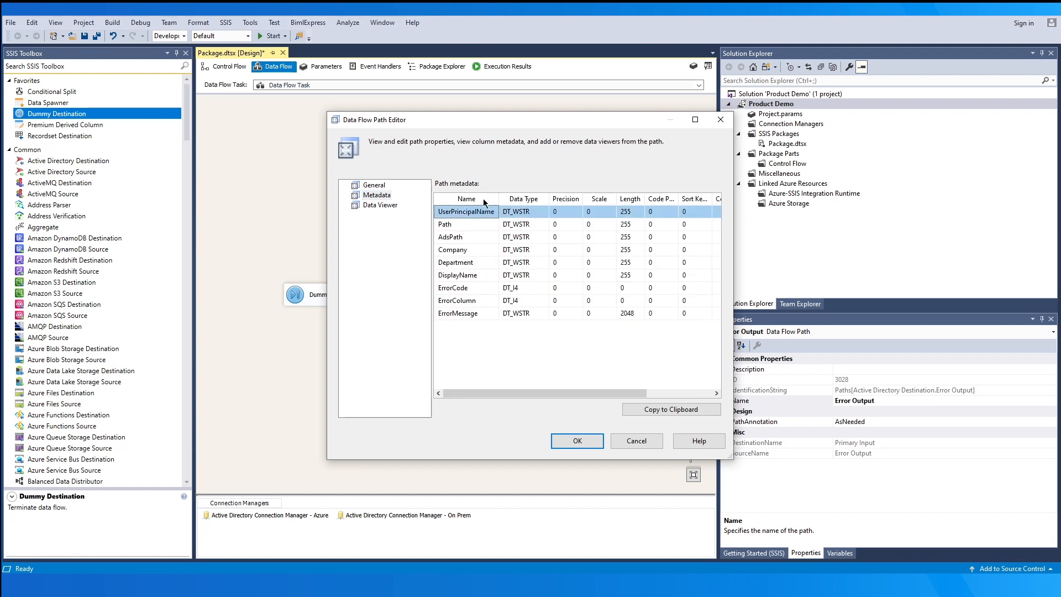
{"action": "left_click", "coordinate": [490, 287]}
{"action": "left_click", "coordinate": [489, 300]}
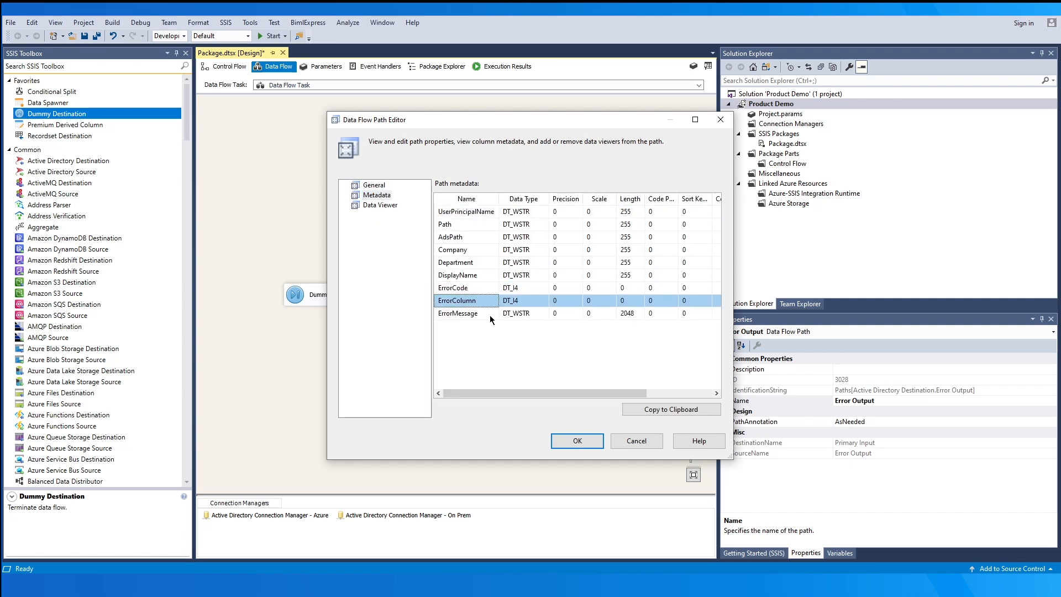
{"action": "left_click", "coordinate": [490, 314]}
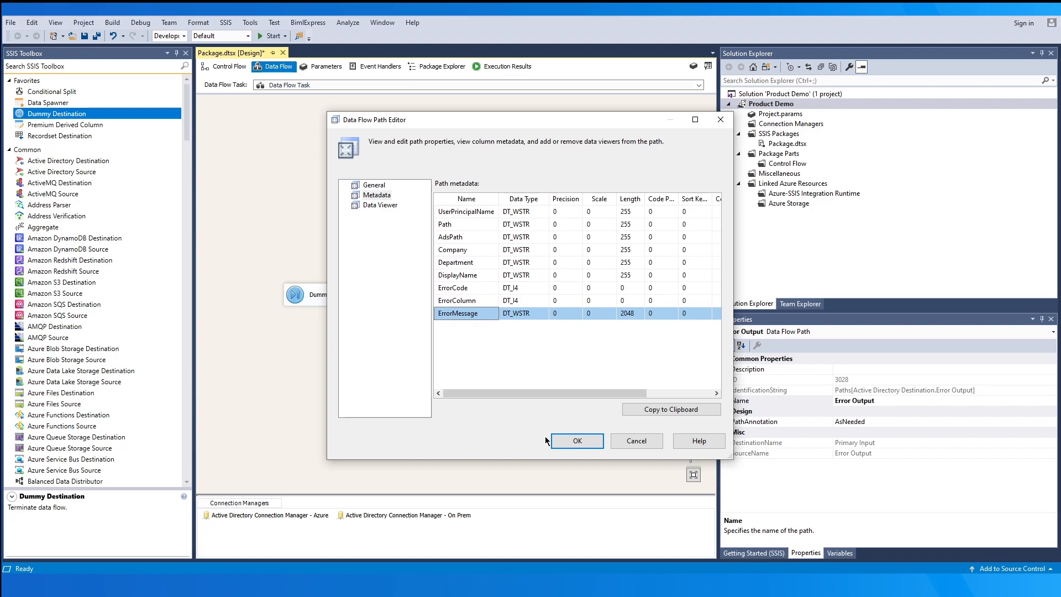
{"action": "left_click", "coordinate": [571, 444]}
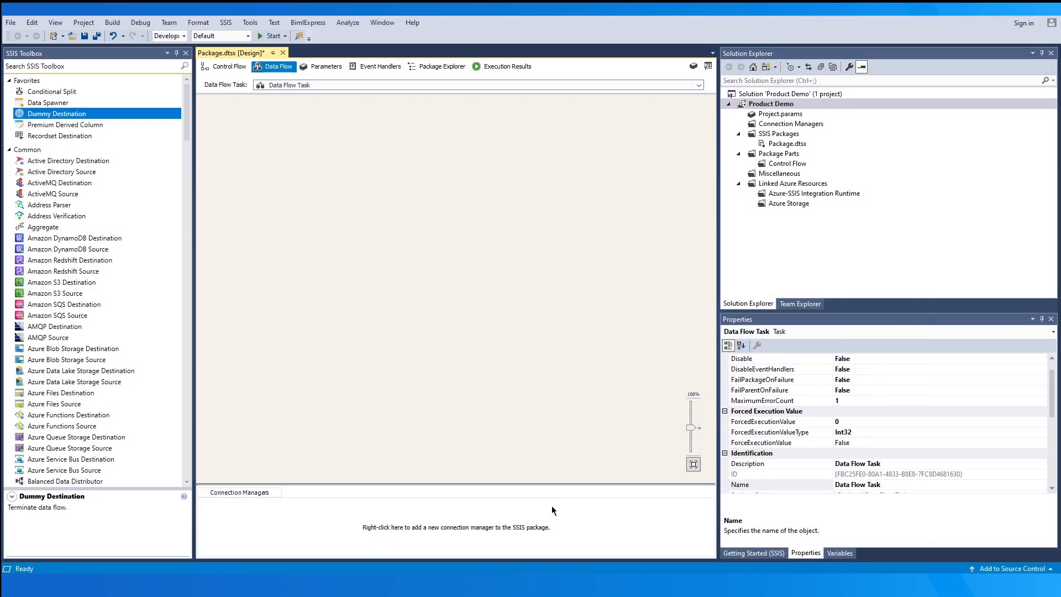
{"action": "right_click", "coordinate": [551, 505]}
- Add a new LDAP connection manager and paste in the LDAP server address
{"action": "left_click", "coordinate": [650, 422]}
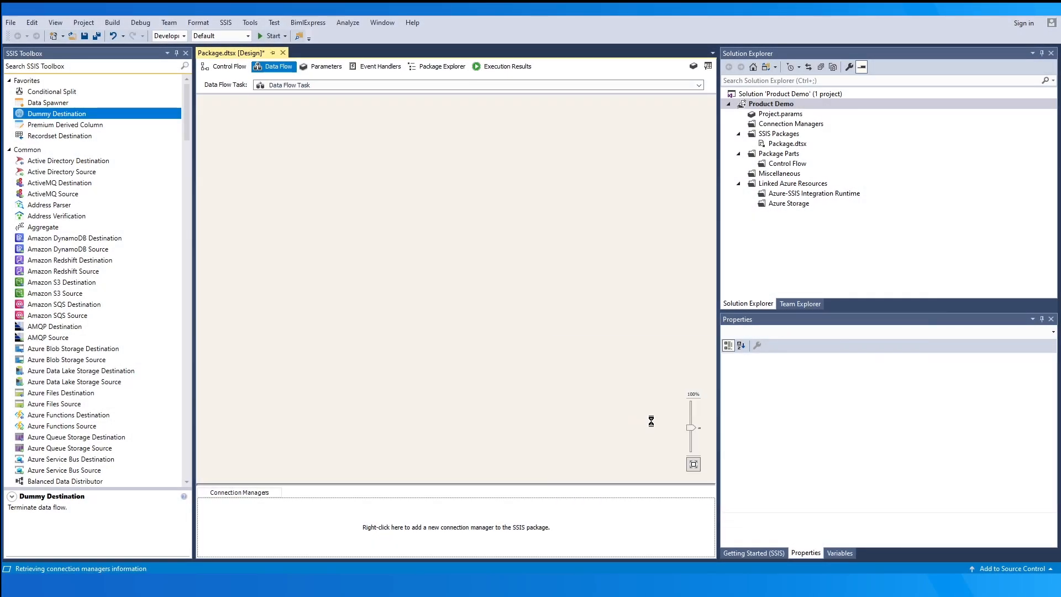
{"action": "left_click", "coordinate": [543, 334]}
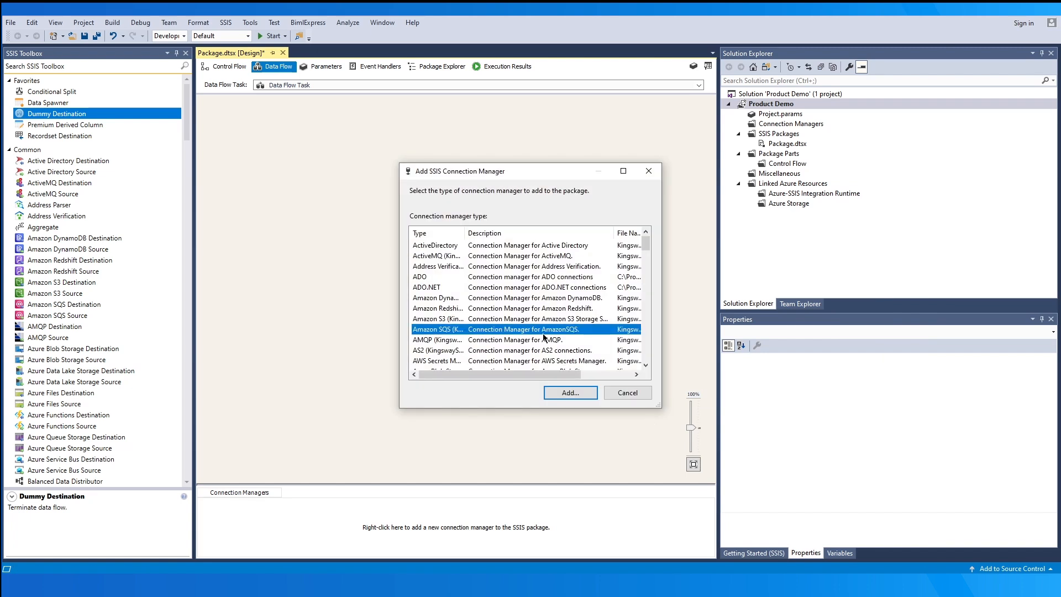
{"action": "key", "text": "l"}
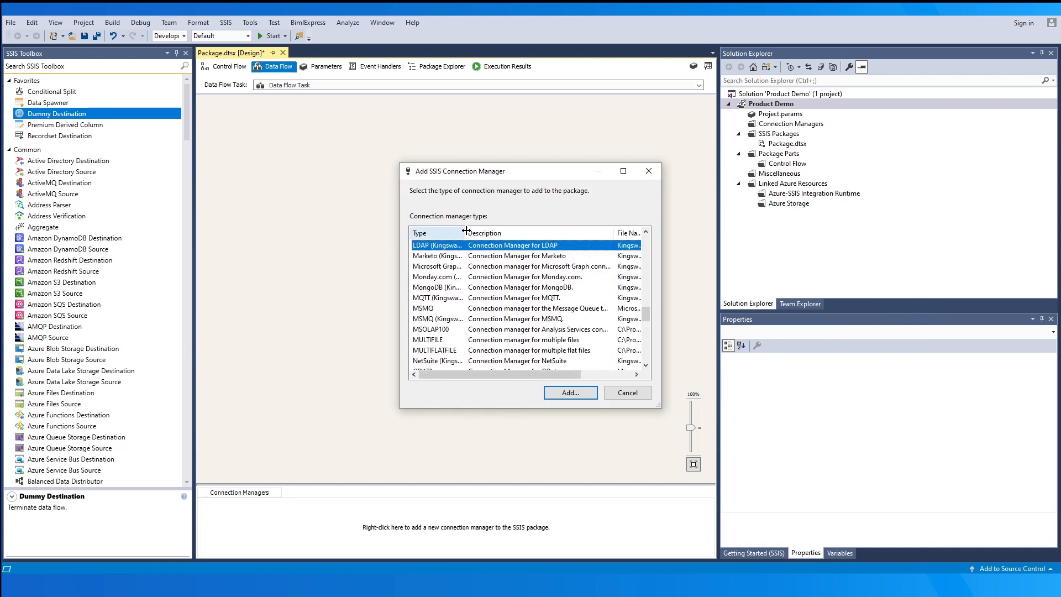
{"action": "left_click_drag", "start_coordinate": [464, 232], "coordinate": [487, 232]}
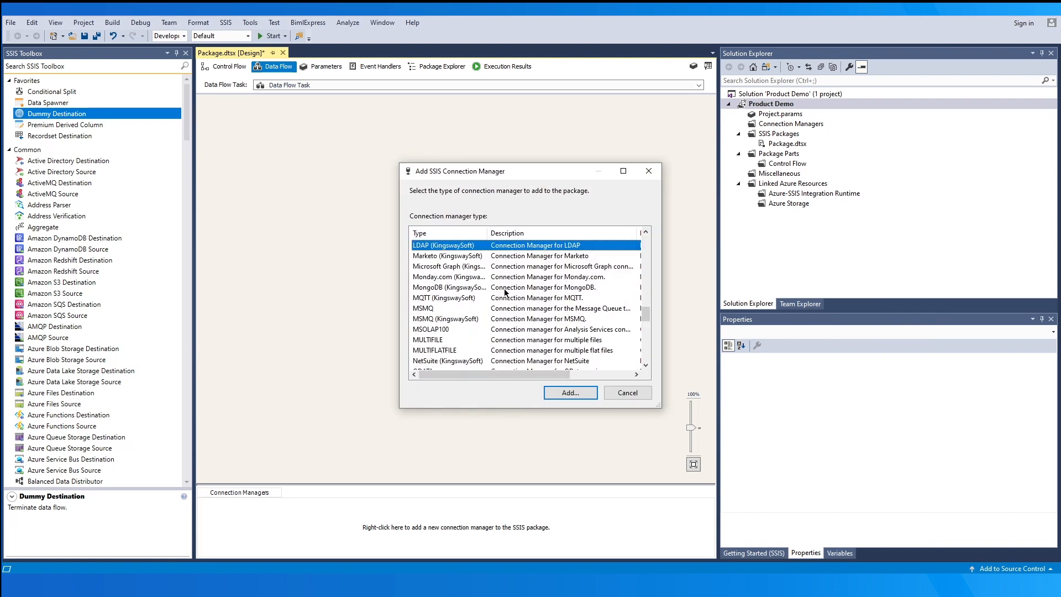
{"action": "left_click", "coordinate": [553, 392]}
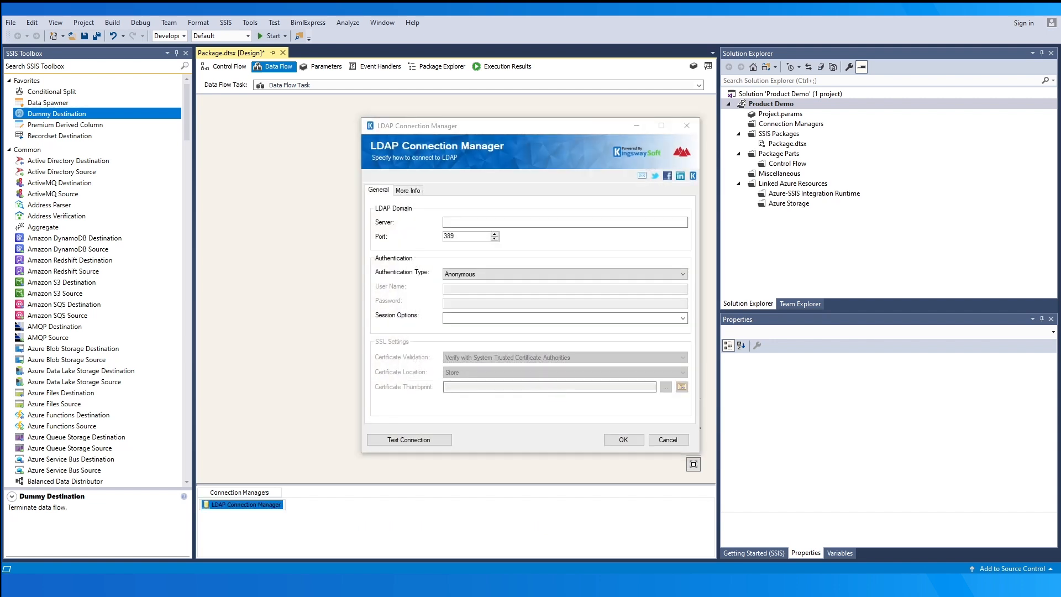
{"action": "left_click", "coordinate": [469, 220]}
{"action": "key", "text": "ctrl+v"}
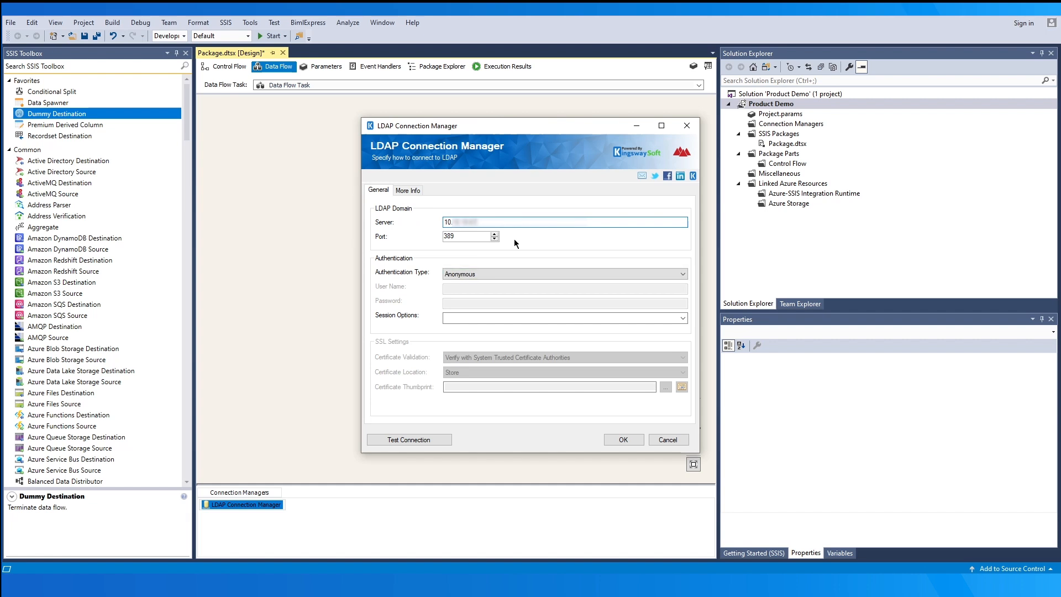
- Use Basic authentication with the administrator user name and password, and test the connection successfully
{"action": "left_click", "coordinate": [556, 272]}
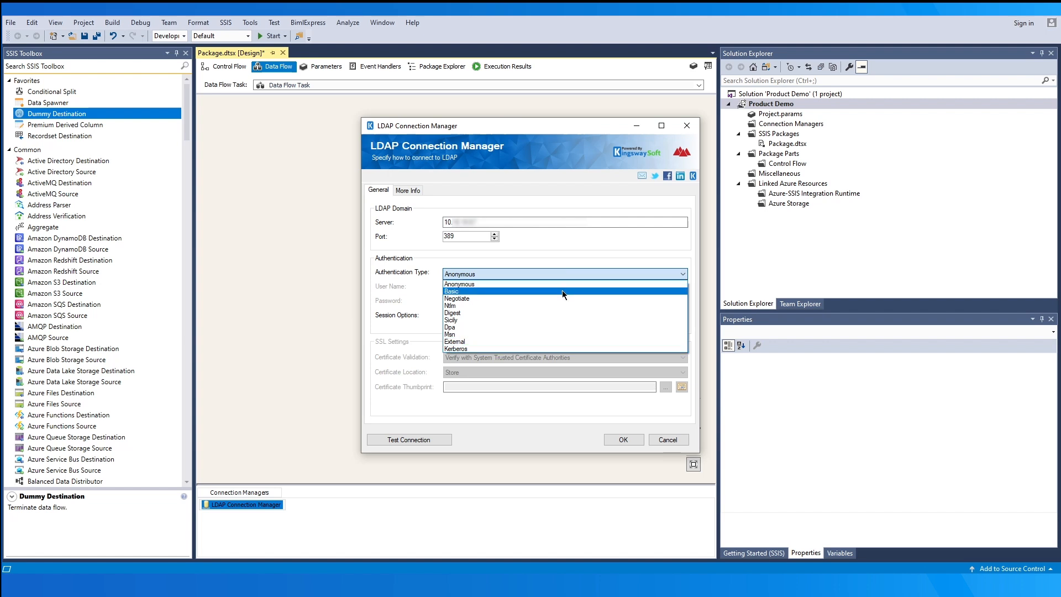
{"action": "left_click", "coordinate": [562, 290]}
{"action": "left_click", "coordinate": [488, 286]}
{"action": "key", "text": "ctrl+v"}
{"action": "left_click", "coordinate": [481, 303]}
{"action": "key", "text": "ctrl+v"}
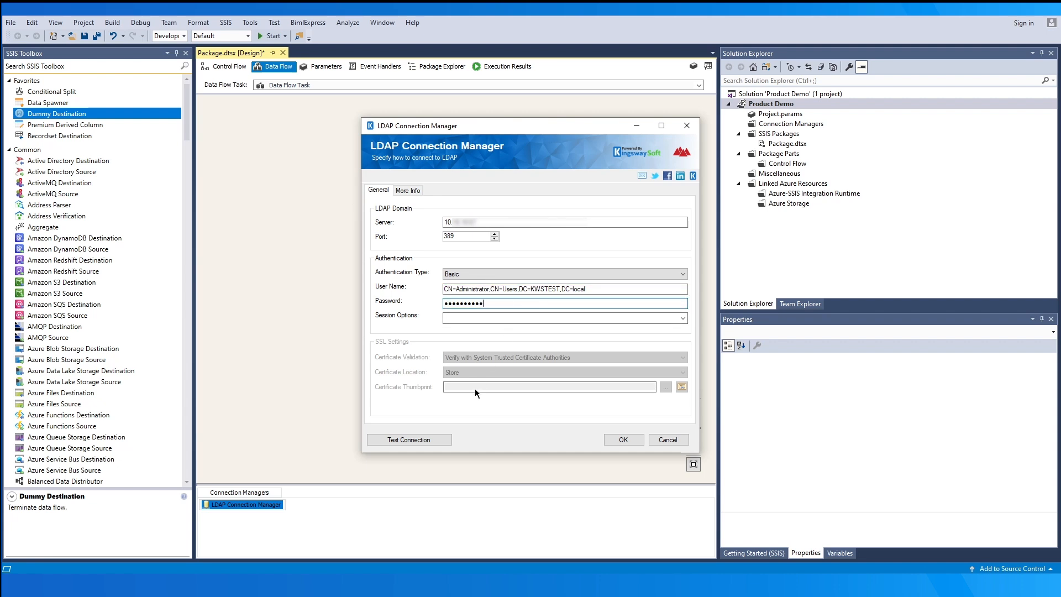
{"action": "left_click", "coordinate": [442, 437]}
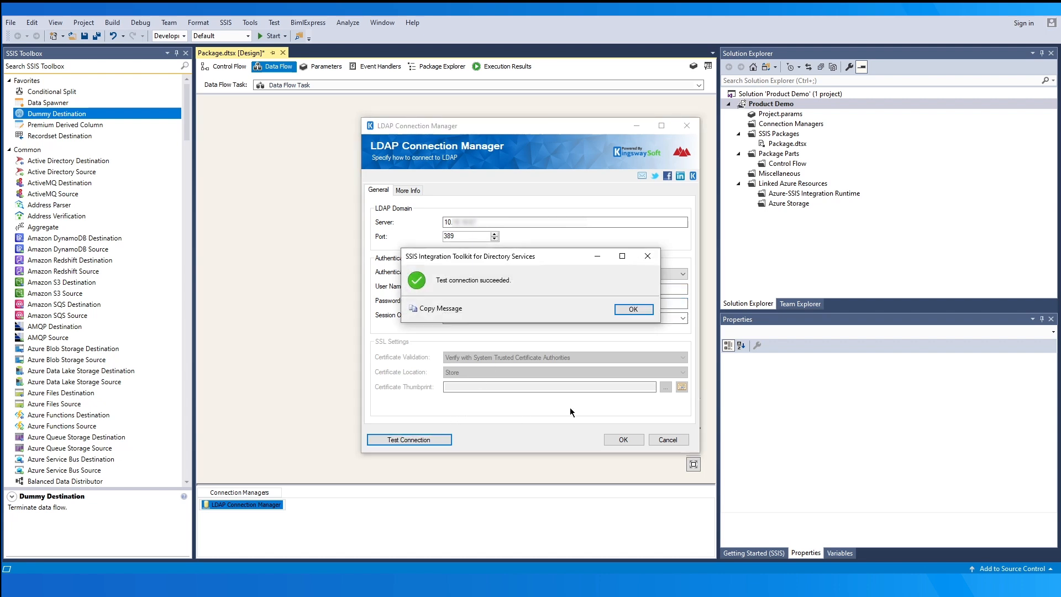
{"action": "left_click", "coordinate": [630, 308]}
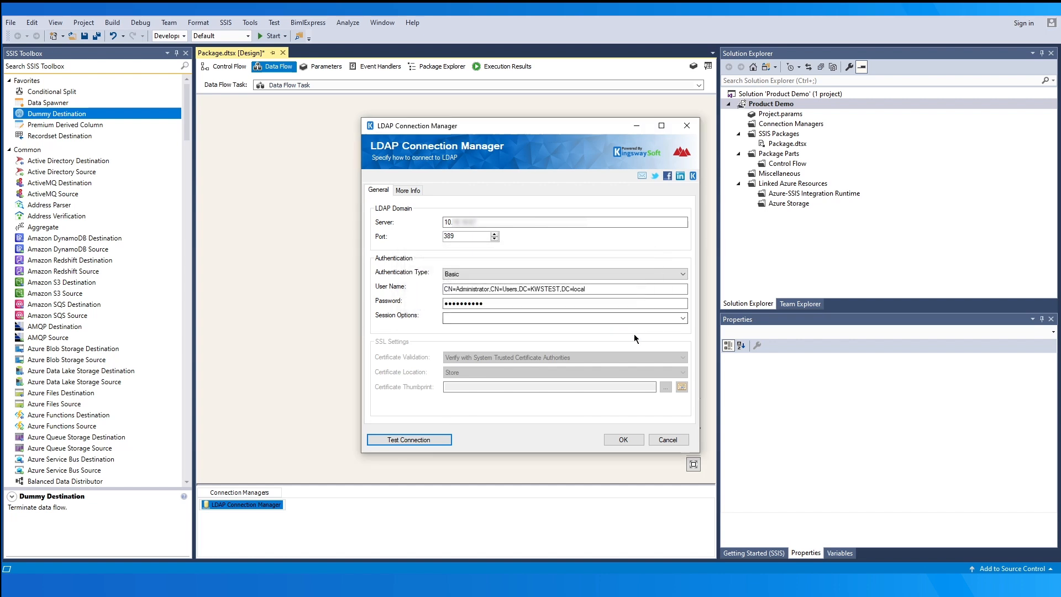
- Set the session option to Sealing after trying the SSL certificate validation settings
{"action": "left_click", "coordinate": [682, 319]}
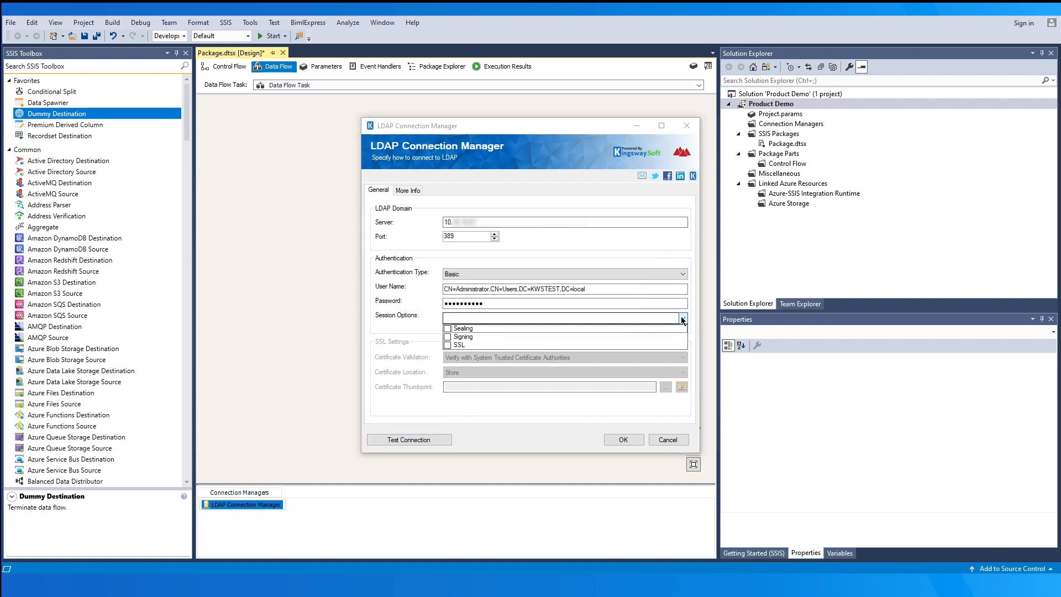
{"action": "left_click", "coordinate": [448, 329]}
{"action": "left_click", "coordinate": [449, 344]}
{"action": "left_click", "coordinate": [522, 406]}
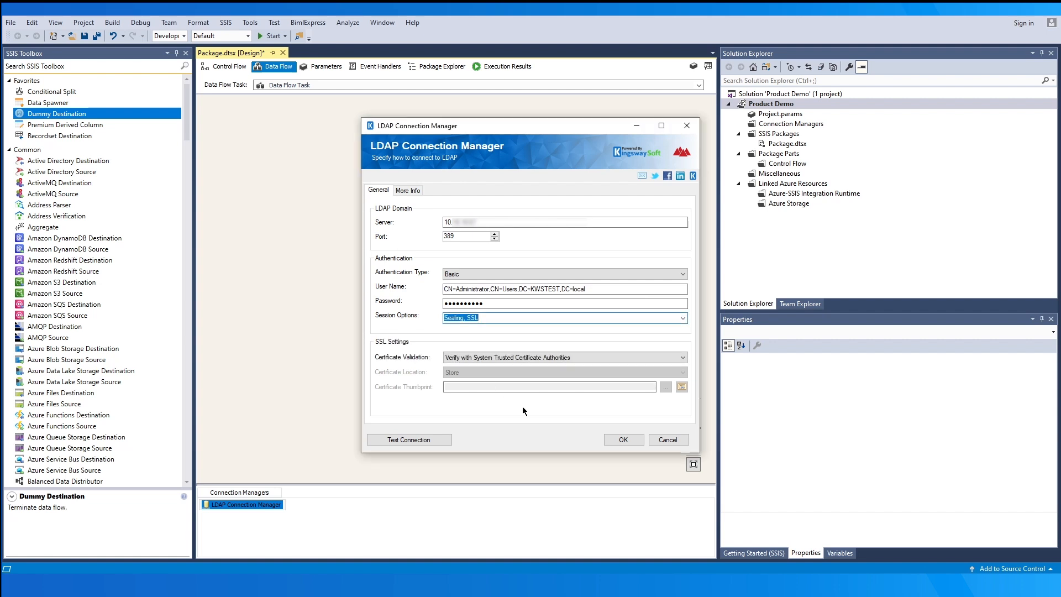
{"action": "left_click", "coordinate": [639, 358]}
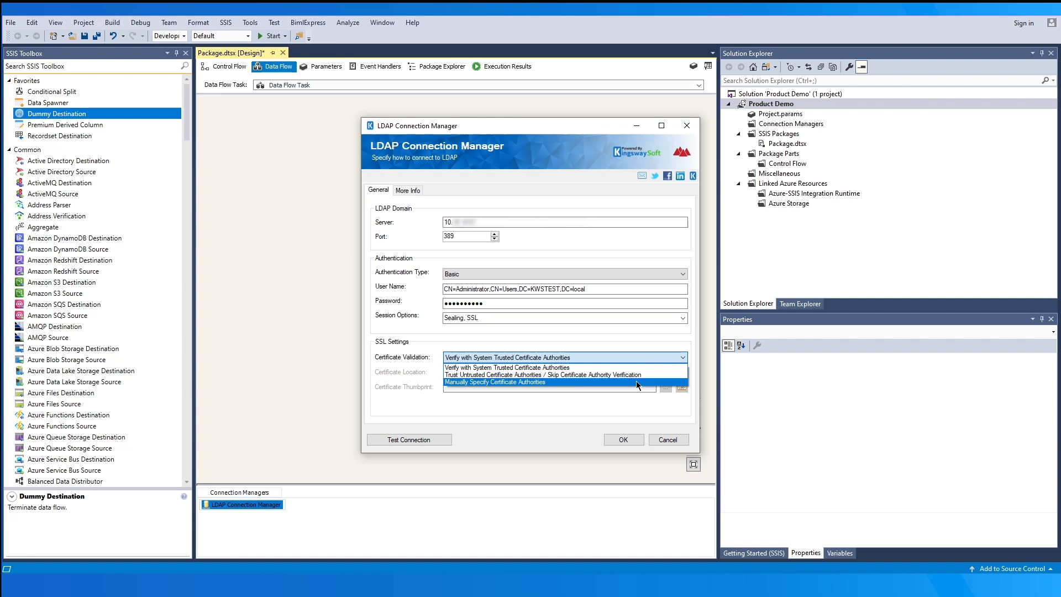
{"action": "left_click", "coordinate": [636, 381]}
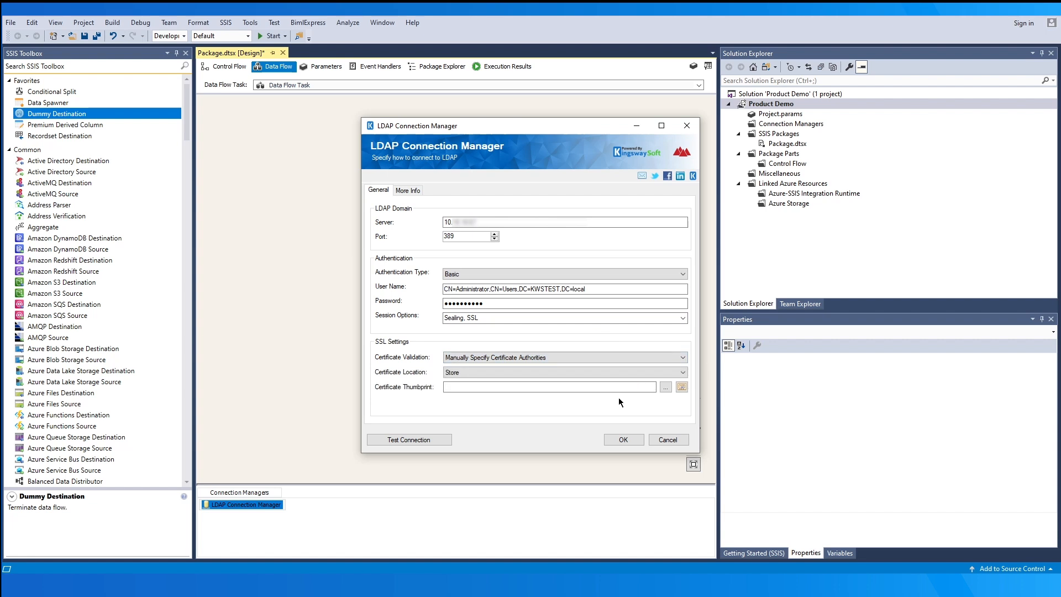
{"action": "left_click", "coordinate": [661, 388]}
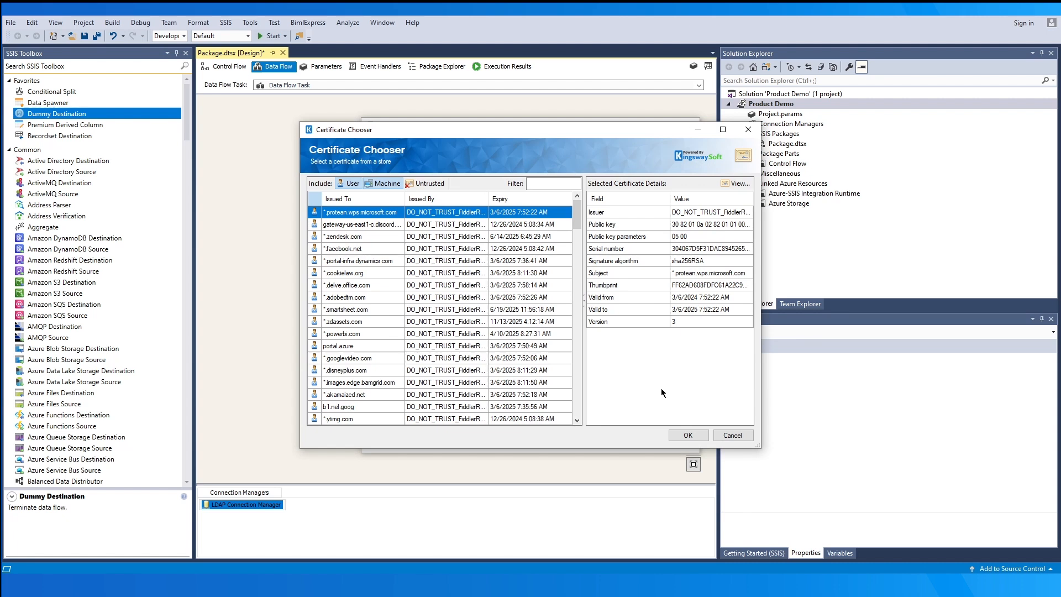
{"action": "left_click", "coordinate": [724, 432]}
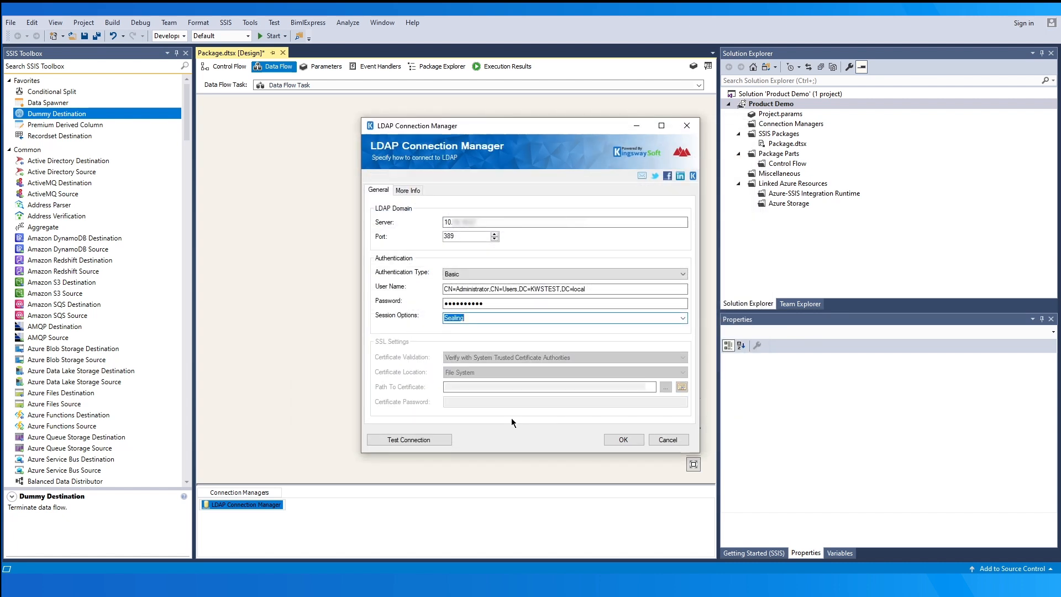
- Retest the connection successfully and save the LDAP connection manager
{"action": "left_click", "coordinate": [445, 440]}
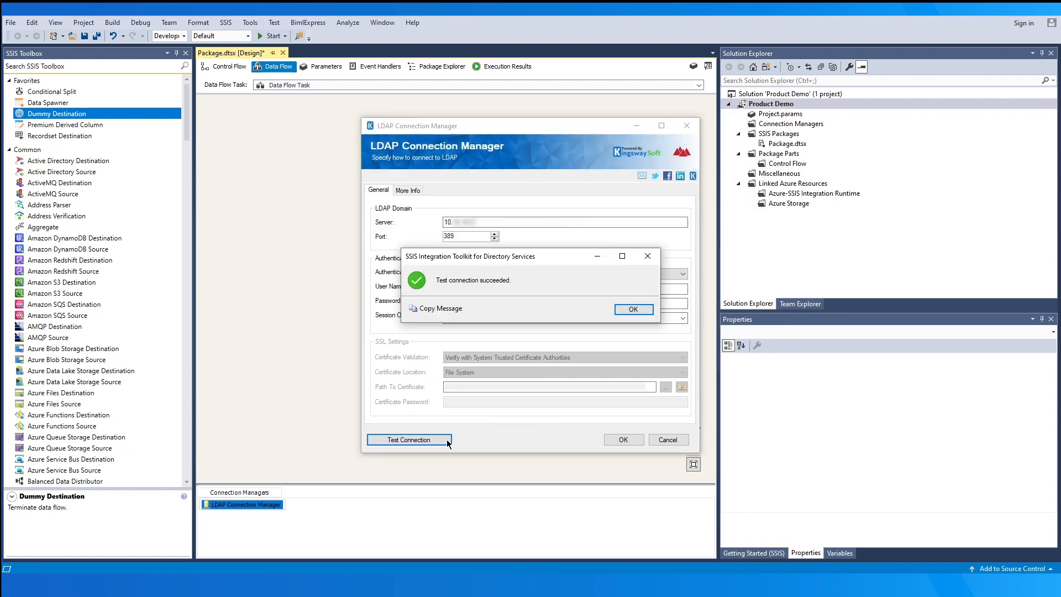
{"action": "left_click", "coordinate": [624, 311]}
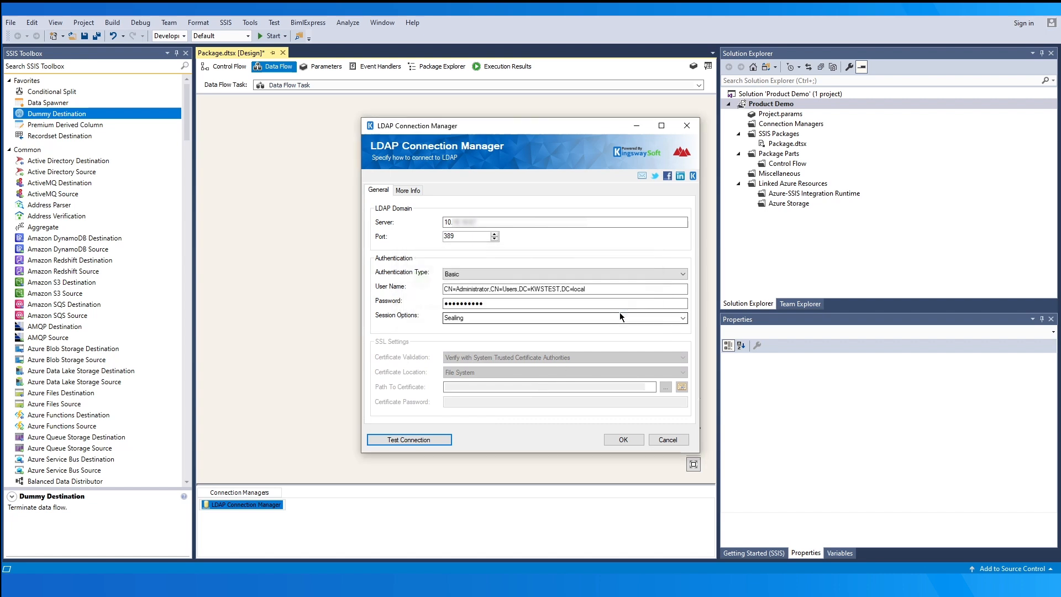
{"action": "left_click", "coordinate": [622, 440]}
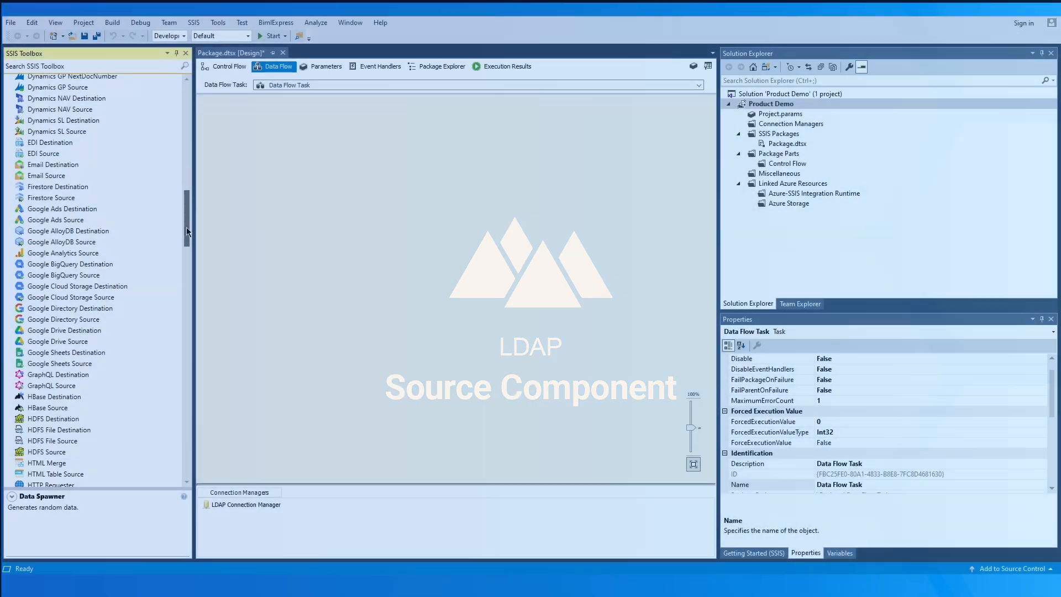
- Drop an LDAP Source from the SSIS Toolbox onto the data flow and open its editor
{"action": "left_click_drag", "start_coordinate": [187, 227], "coordinate": [178, 267]}
{"action": "left_click", "coordinate": [71, 329]}
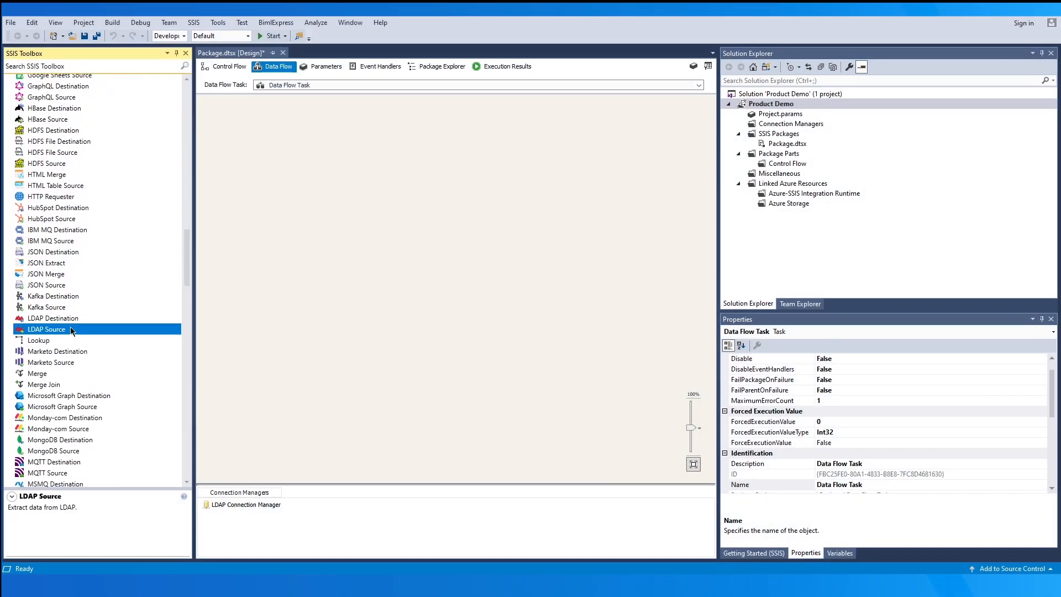
{"action": "left_click_drag", "start_coordinate": [96, 329], "coordinate": [388, 211]}
{"action": "left_click", "coordinate": [456, 243]}
{"action": "left_click", "coordinate": [453, 215]}
{"action": "double_click", "coordinate": [453, 215]}
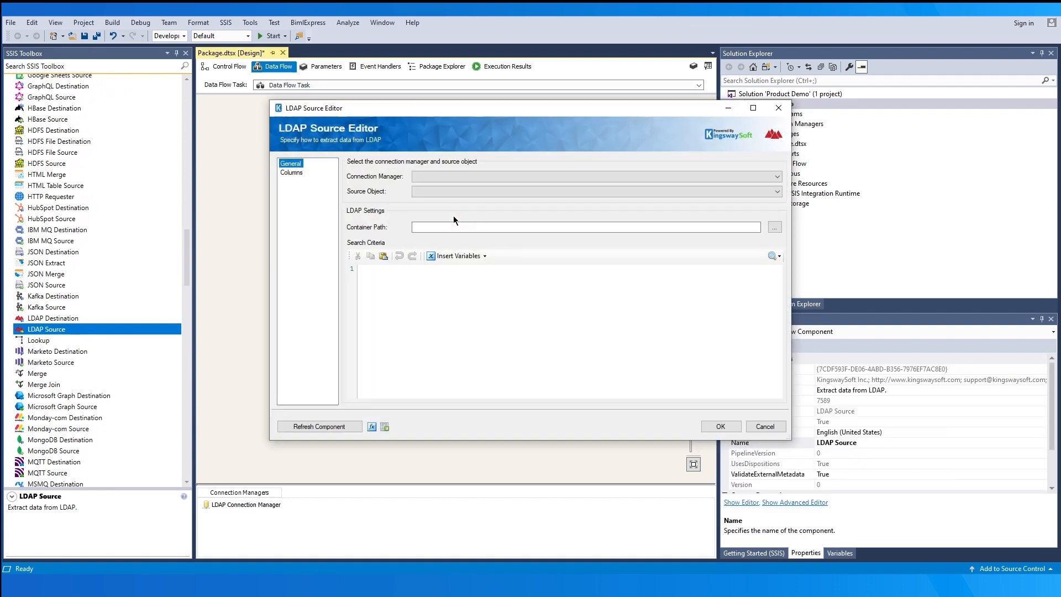
- Use LDAP Connection Manager to read user objects, keeping the DC=KWSTEST,DC=local container path
{"action": "left_click", "coordinate": [580, 177]}
{"action": "left_click", "coordinate": [611, 184]}
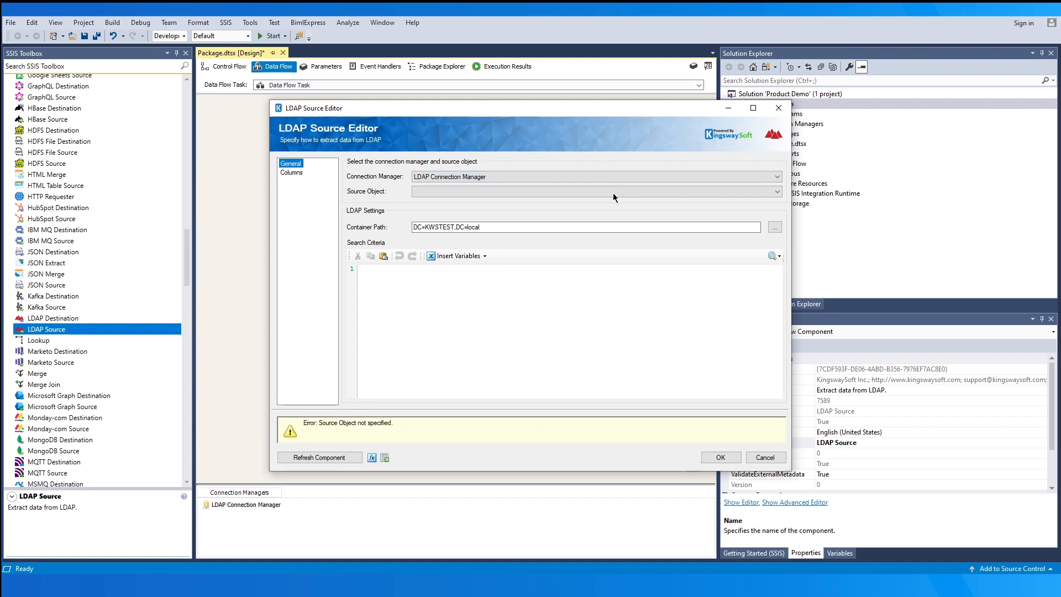
{"action": "left_click", "coordinate": [613, 193]}
{"action": "left_click_drag", "start_coordinate": [776, 210], "coordinate": [777, 388]}
{"action": "left_click", "coordinate": [611, 402]}
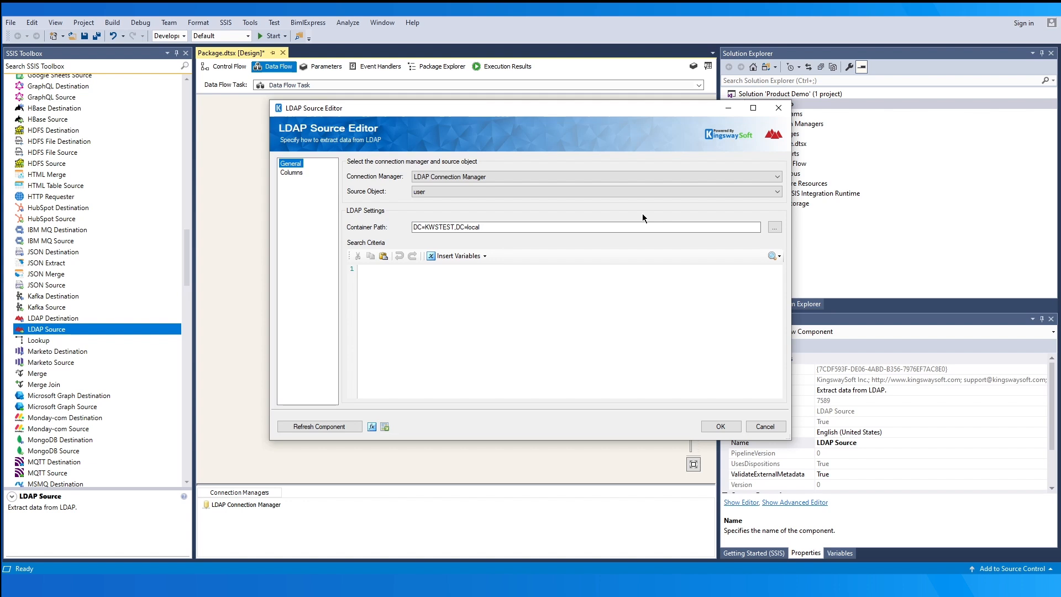
{"action": "left_click", "coordinate": [774, 227]}
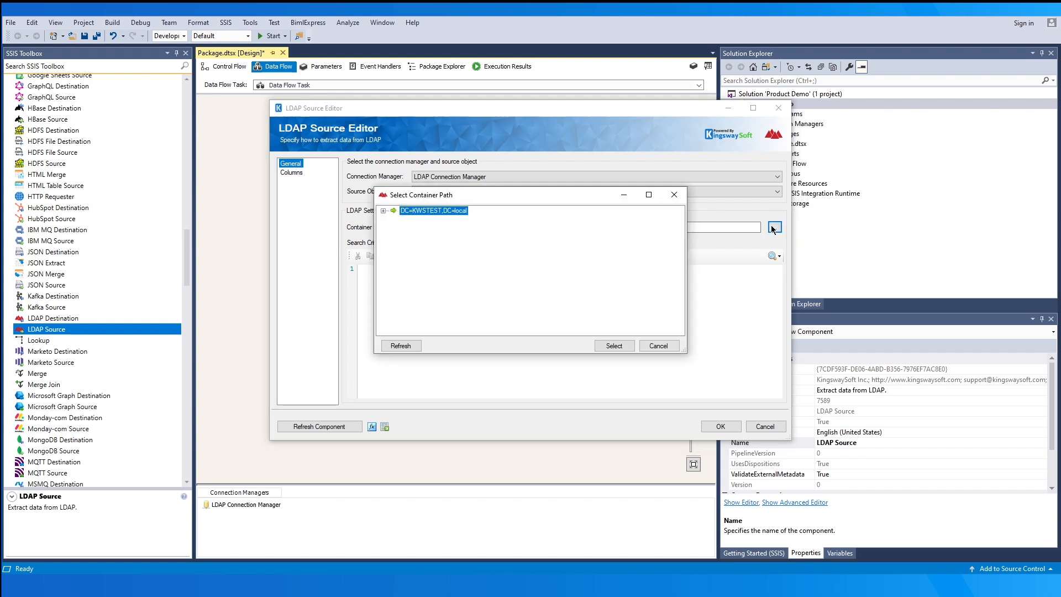
{"action": "left_click", "coordinate": [383, 211]}
{"action": "mouse_move", "coordinate": [678, 247]}
{"action": "left_mouse_down"}
{"action": "mouse_move", "coordinate": [680, 303]}
{"action": "mouse_move", "coordinate": [675, 234]}
{"action": "left_mouse_up"}
{"action": "left_click", "coordinate": [411, 219]}
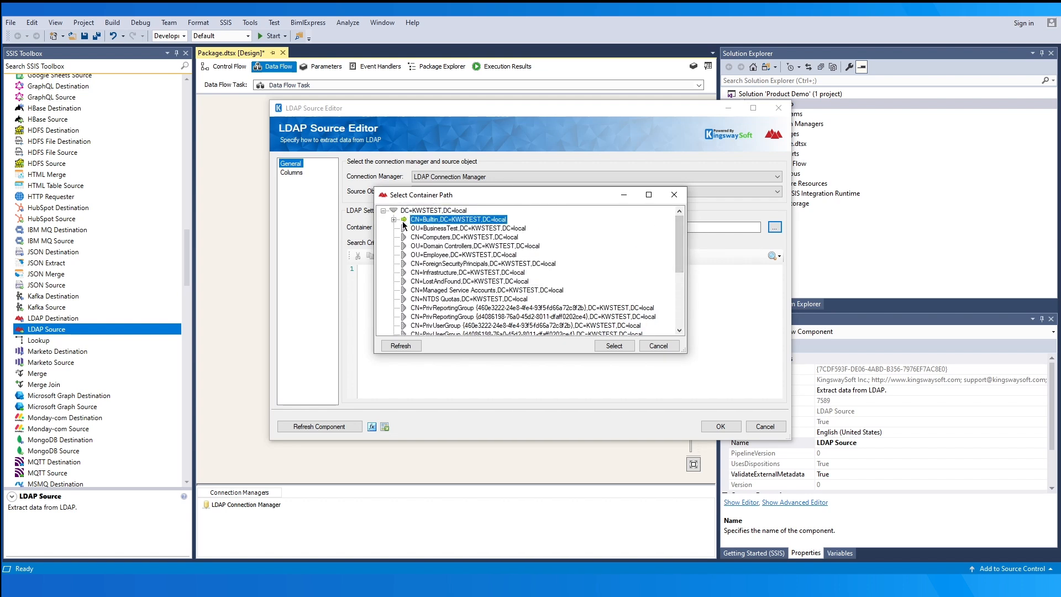
{"action": "left_click", "coordinate": [403, 219]}
{"action": "left_click", "coordinate": [655, 346]}
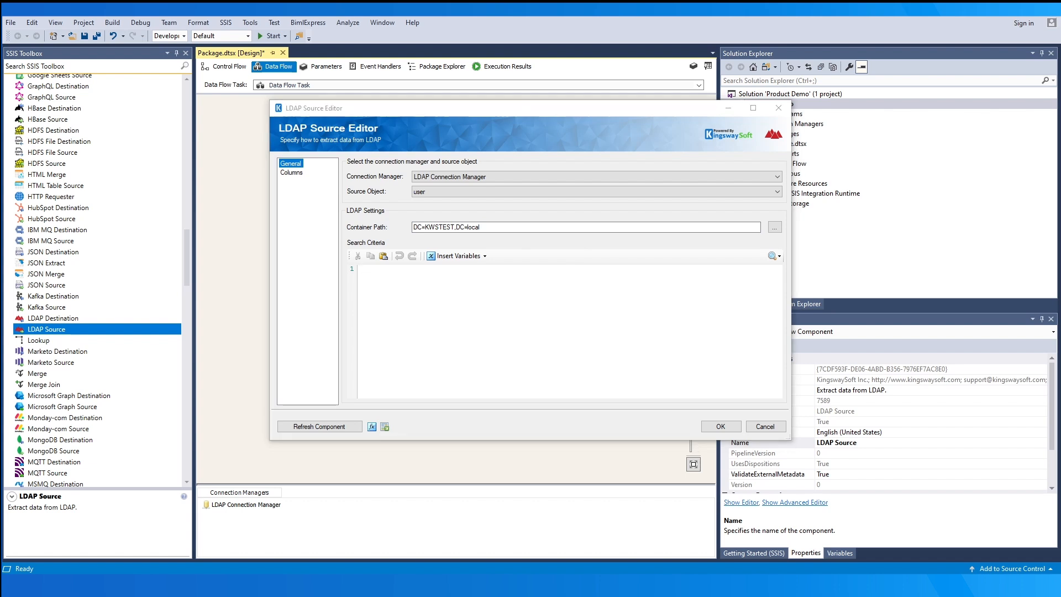
- Enter a displayName filter as the LDAP search criteria
{"action": "left_click", "coordinate": [397, 289]}
{"action": "type", "text": "(displayName=Janeing Smith)"}
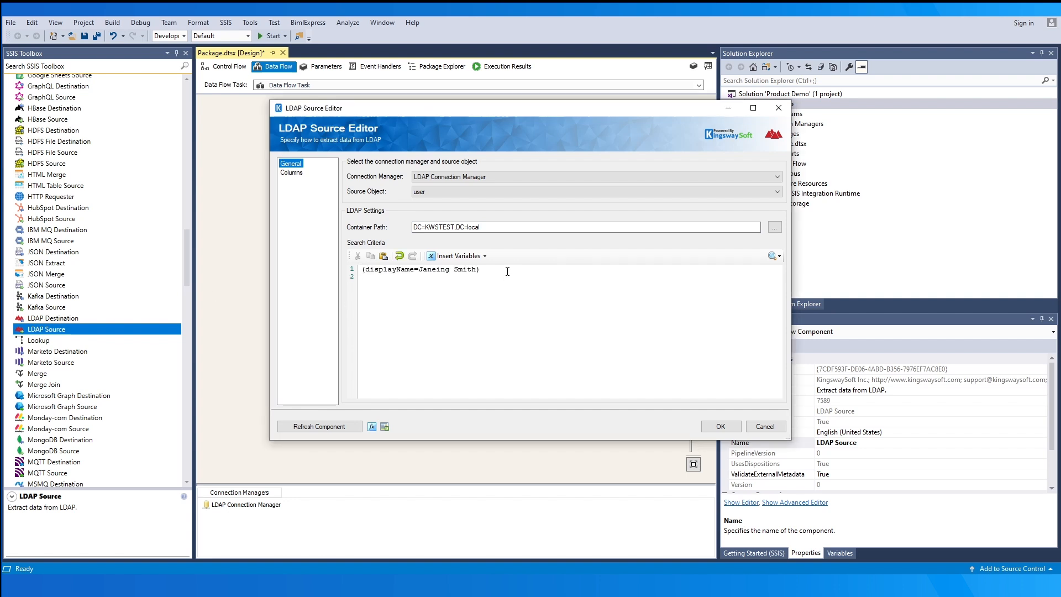
{"action": "left_click", "coordinate": [459, 256]}
{"action": "mouse_move", "coordinate": [470, 269]}
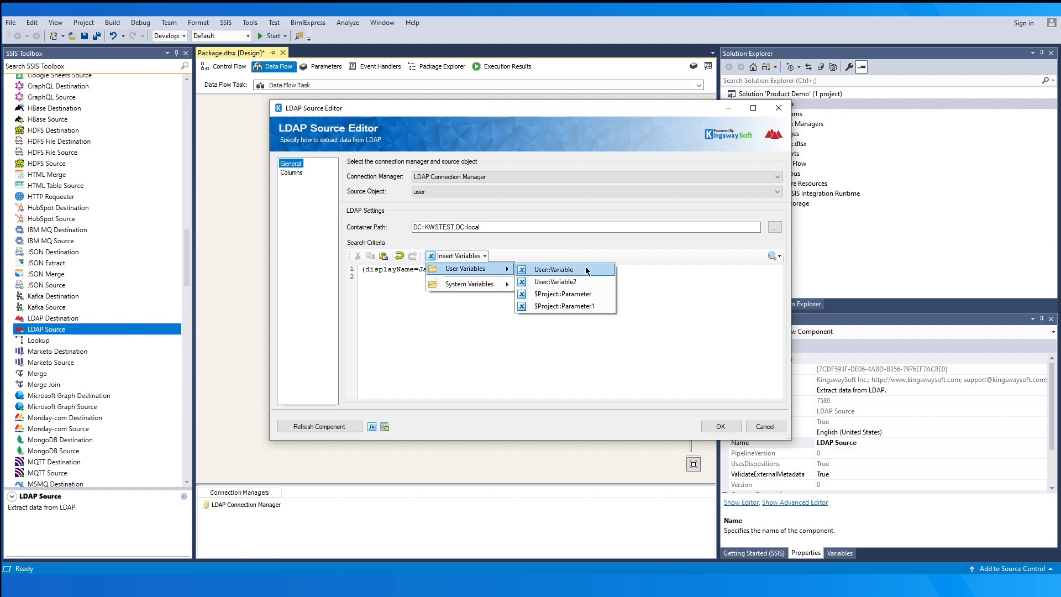
{"action": "left_click", "coordinate": [664, 280]}
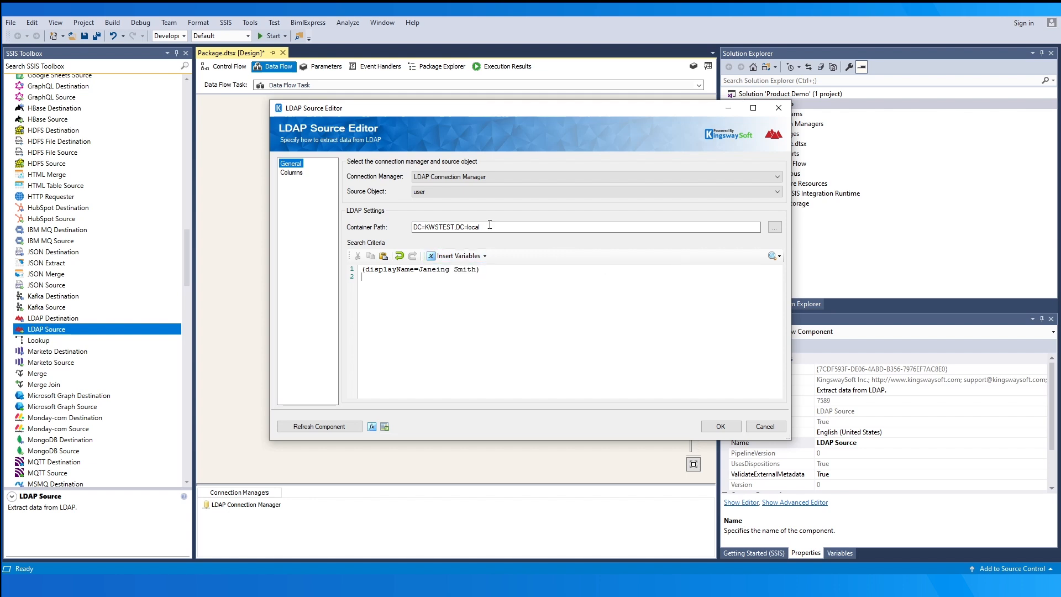
{"action": "left_click", "coordinate": [296, 172]}
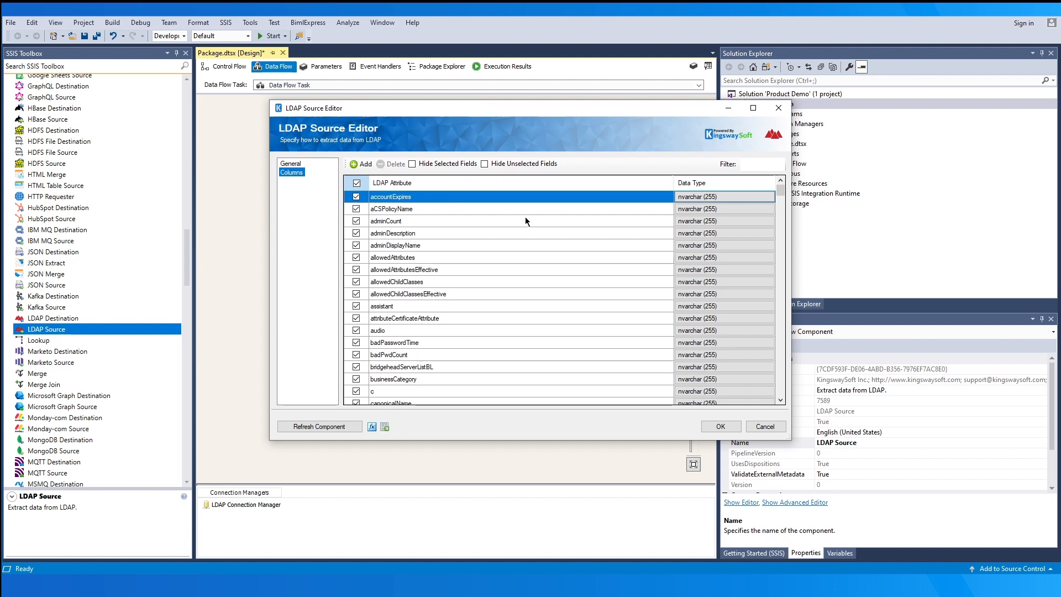
- Select only accountExpires, aCSPolicyName, assistant, canonicalName, company, displayName, displayNamePrintable and distinguishedName attributes
{"action": "left_click", "coordinate": [356, 183]}
{"action": "left_click", "coordinate": [357, 197]}
{"action": "left_click", "coordinate": [357, 209]}
{"action": "left_click", "coordinate": [356, 306]}
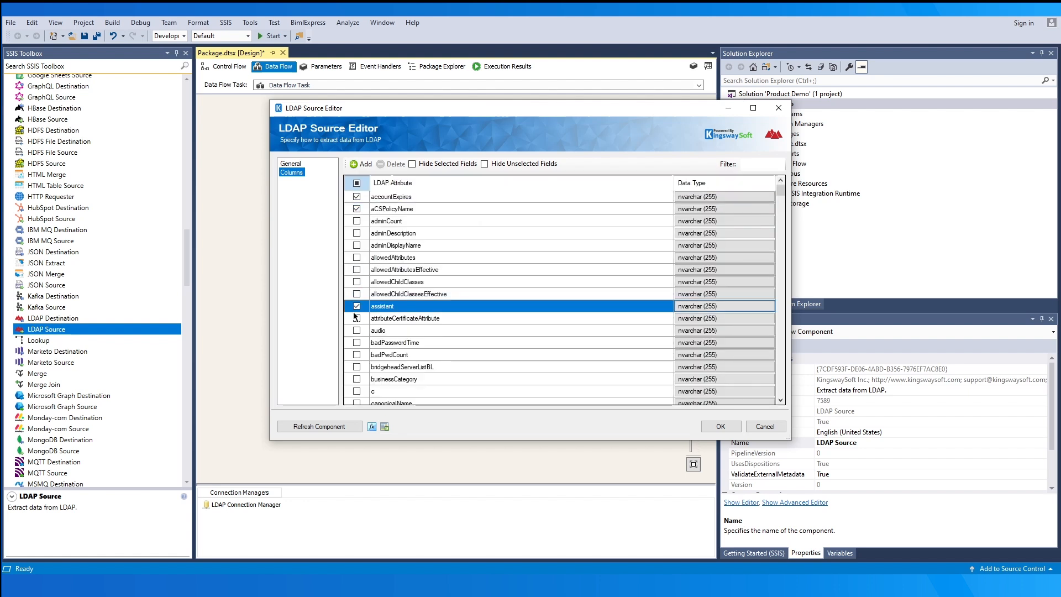
{"action": "scroll", "coordinate": [357, 326], "scroll_direction": "down", "scroll_amount": 2}
{"action": "left_click", "coordinate": [357, 330]}
{"action": "scroll", "coordinate": [356, 331], "scroll_direction": "down", "scroll_amount": 2}
{"action": "left_click", "coordinate": [356, 330]}
{"action": "scroll", "coordinate": [384, 332], "scroll_direction": "down", "scroll_amount": 3}
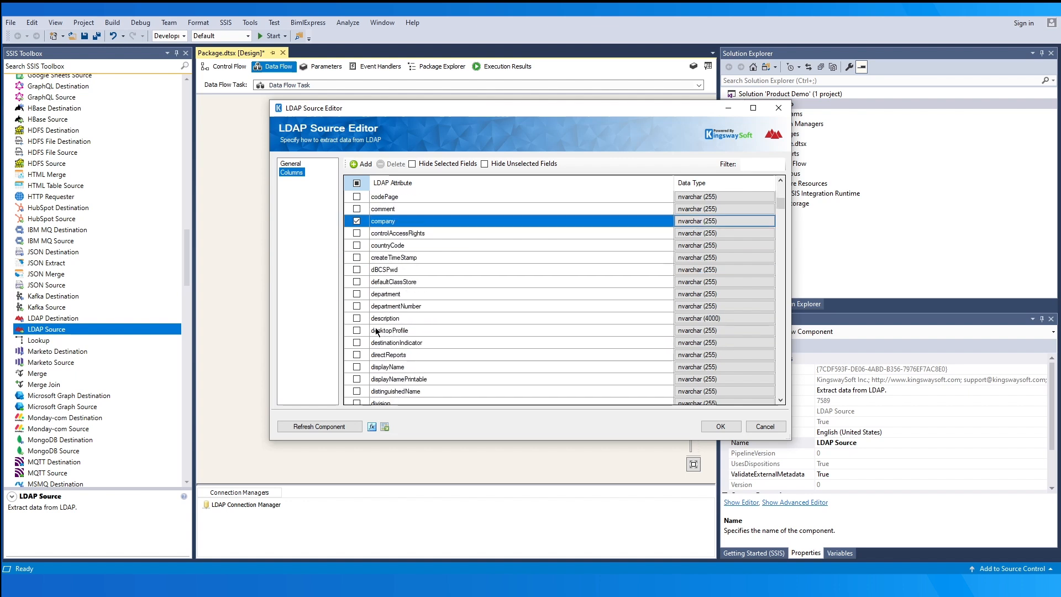
{"action": "left_click", "coordinate": [357, 366]}
{"action": "left_click", "coordinate": [357, 379]}
{"action": "scroll", "coordinate": [356, 379], "scroll_direction": "down", "scroll_amount": 1}
{"action": "left_click", "coordinate": [356, 354]}
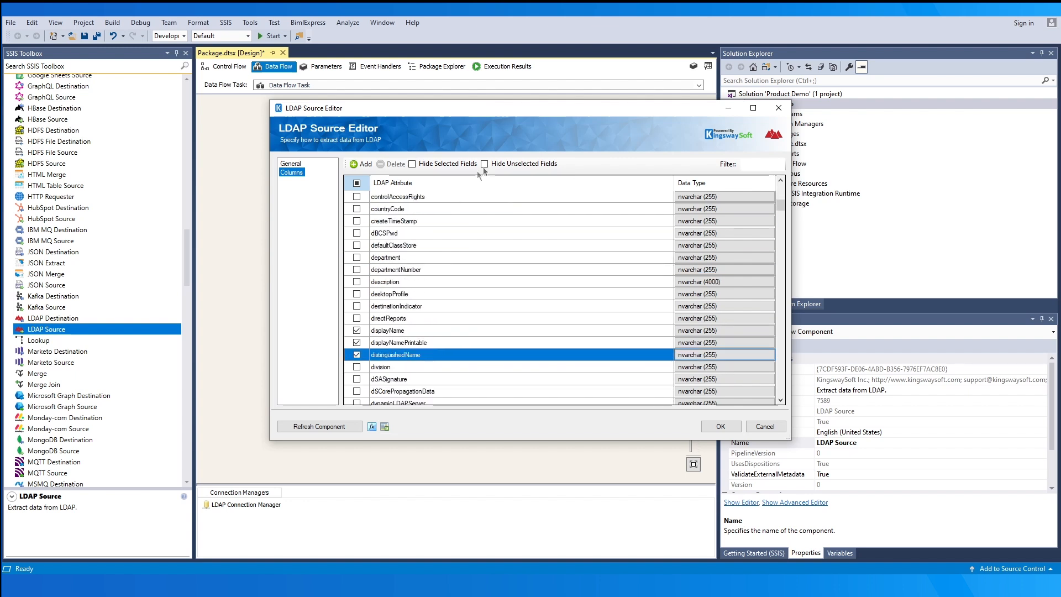
{"action": "left_click", "coordinate": [485, 164]}
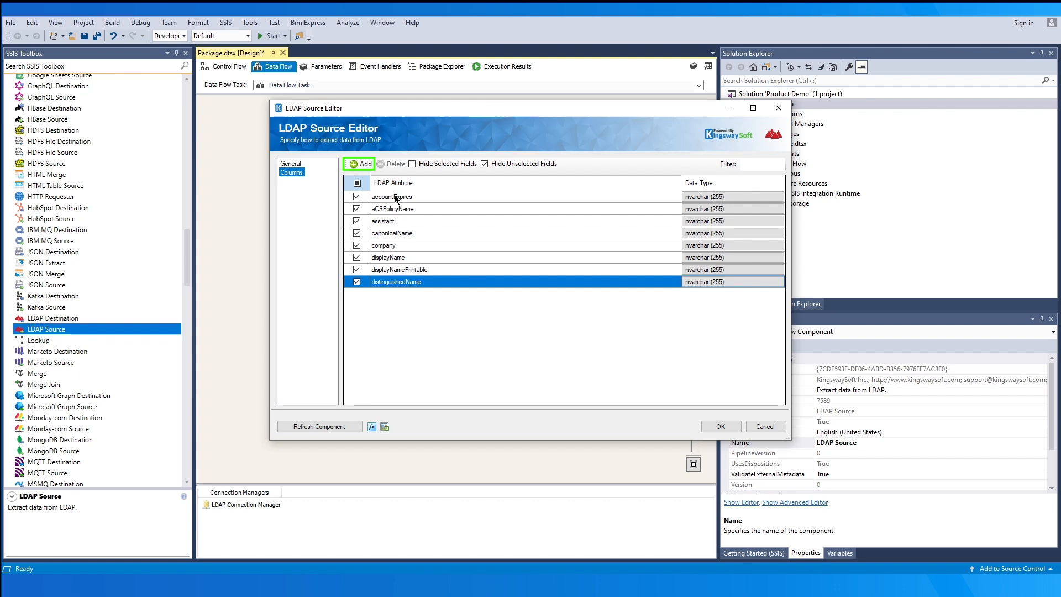
- Cancel the Add custom field dialog and check displayName's data type setting
{"action": "left_click", "coordinate": [362, 164]}
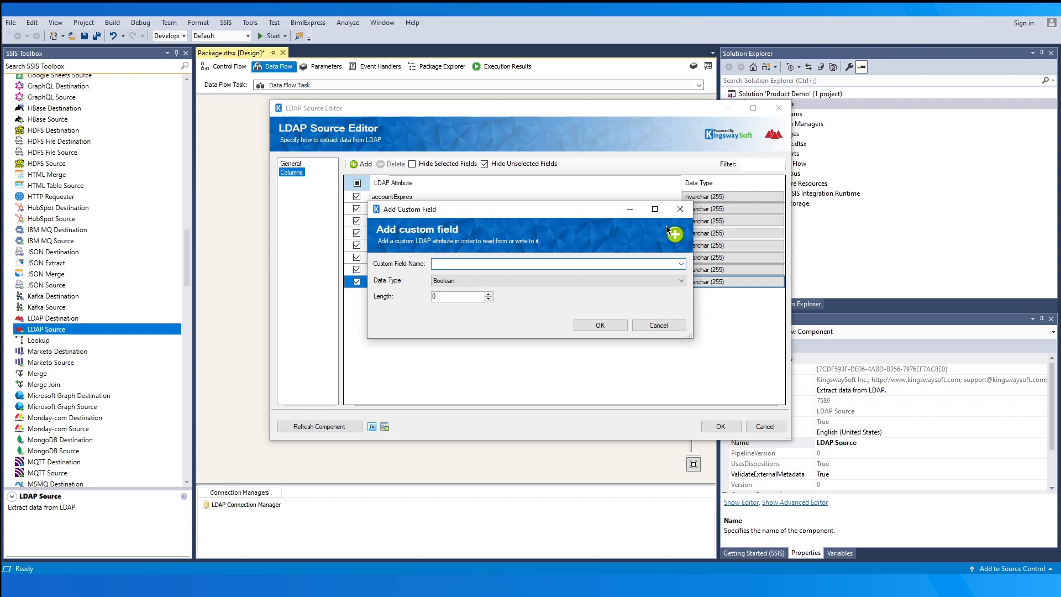
{"action": "left_click", "coordinate": [630, 281]}
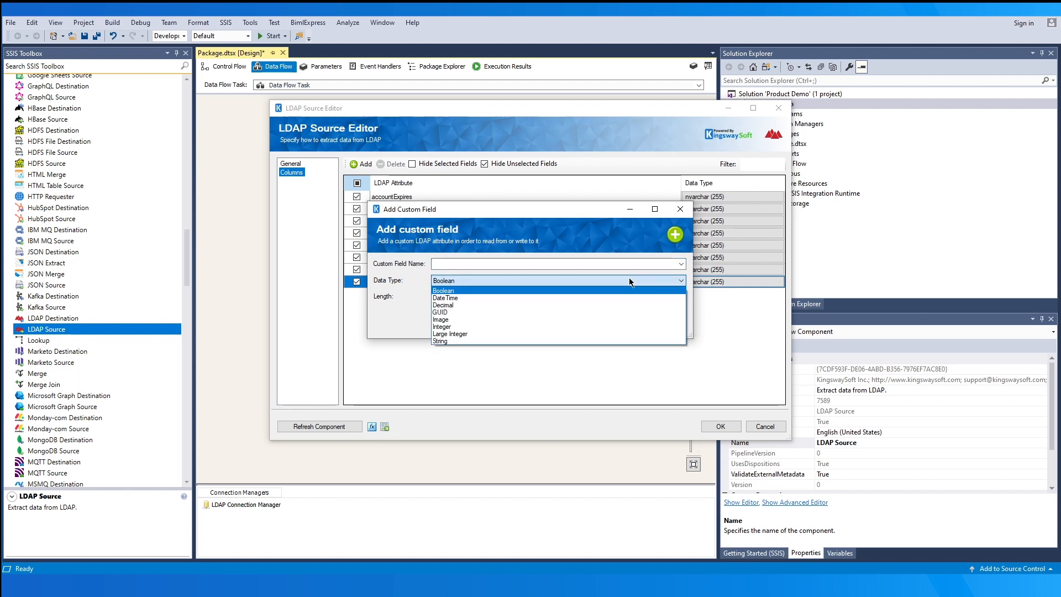
{"action": "left_click", "coordinate": [628, 240]}
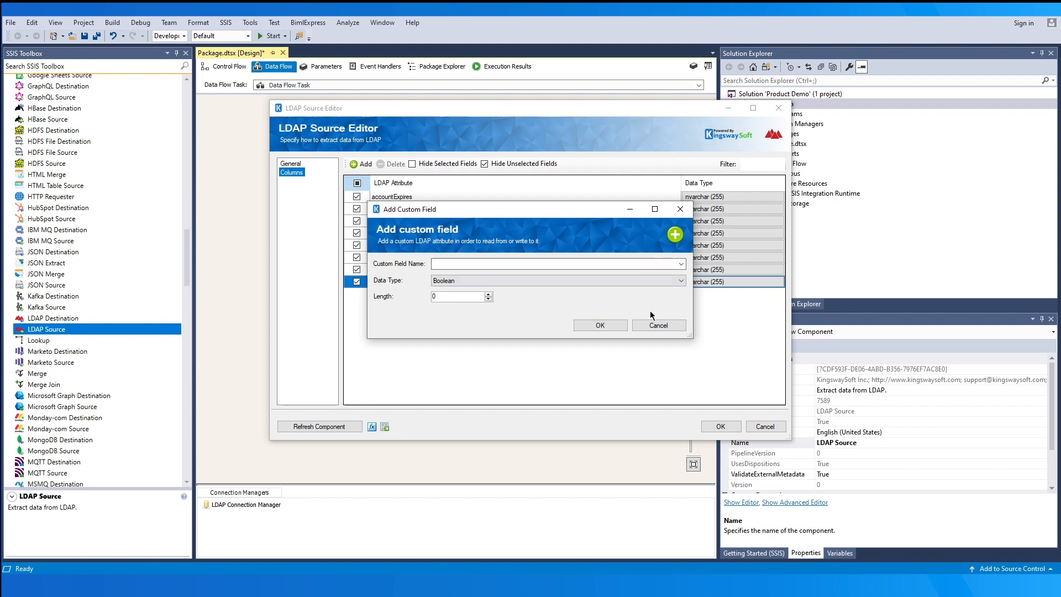
{"action": "left_click", "coordinate": [658, 327]}
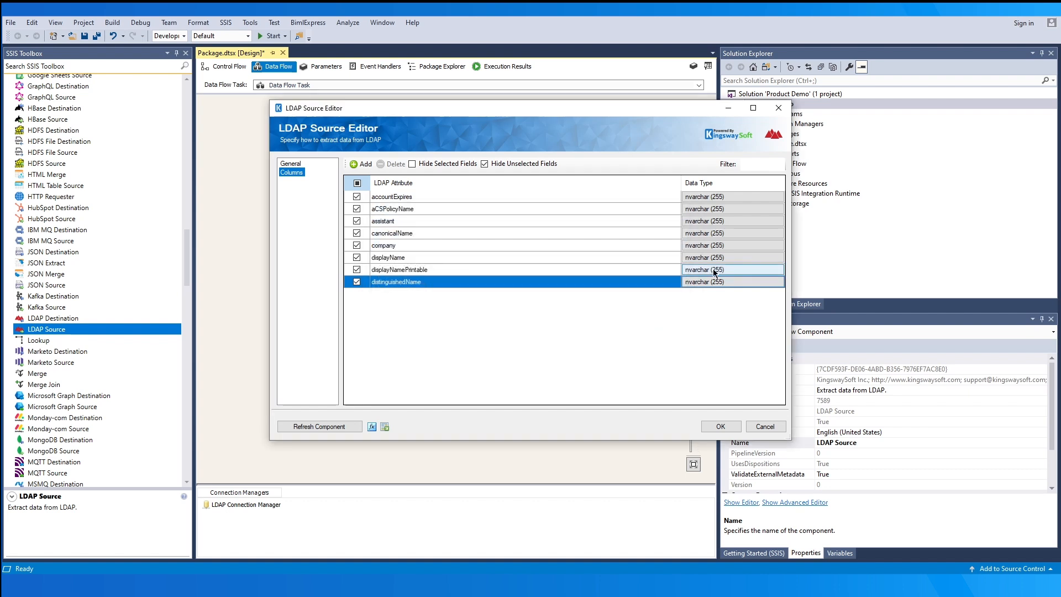
{"action": "left_click", "coordinate": [740, 259]}
{"action": "left_click", "coordinate": [740, 257]}
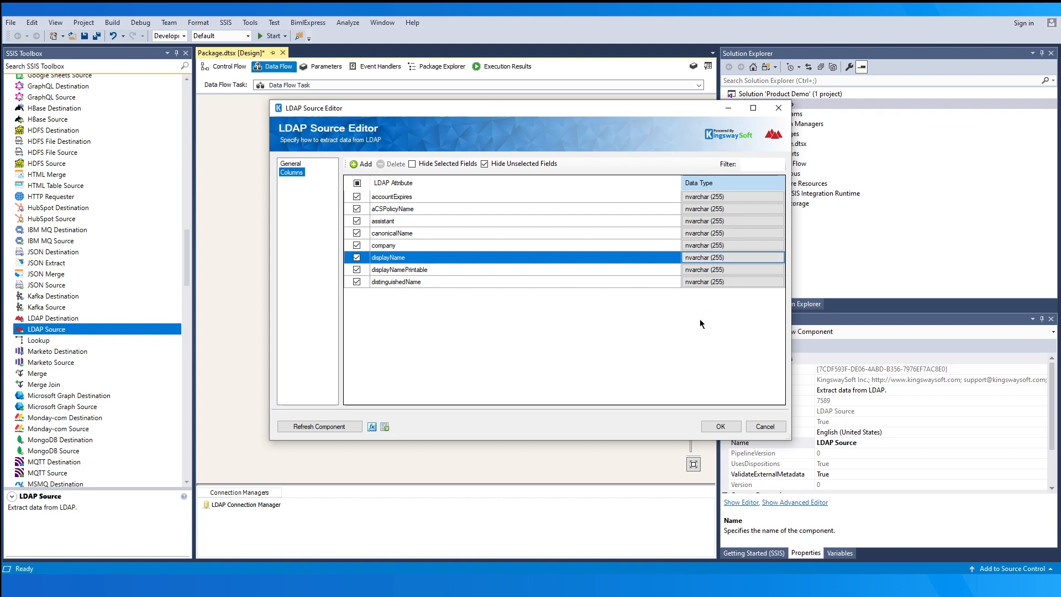
- Accept the LDAP Source settings from the General page and close the editor
{"action": "left_click", "coordinate": [290, 164]}
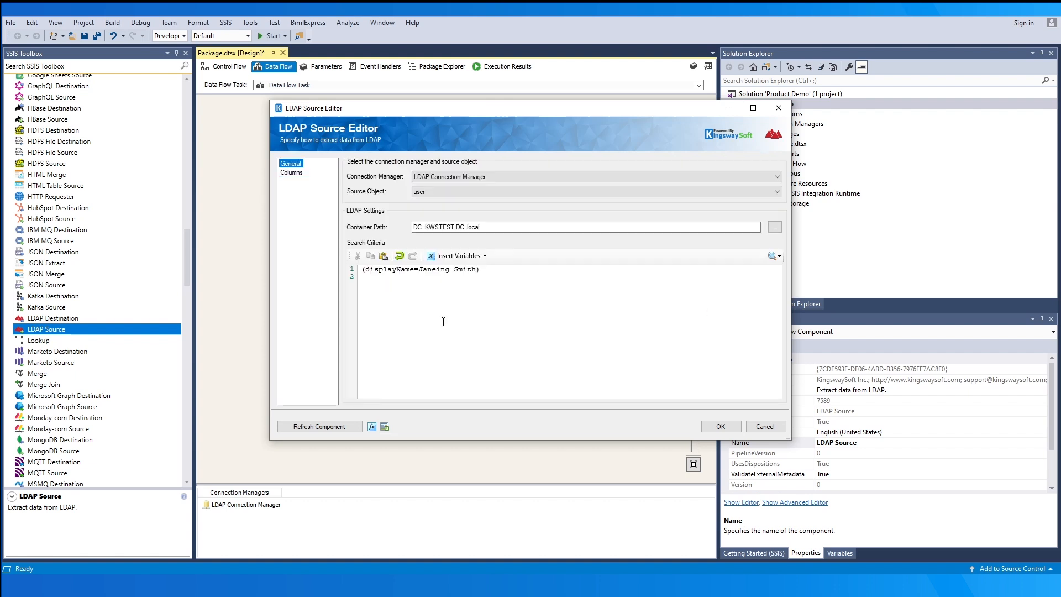
{"action": "left_click", "coordinate": [710, 426]}
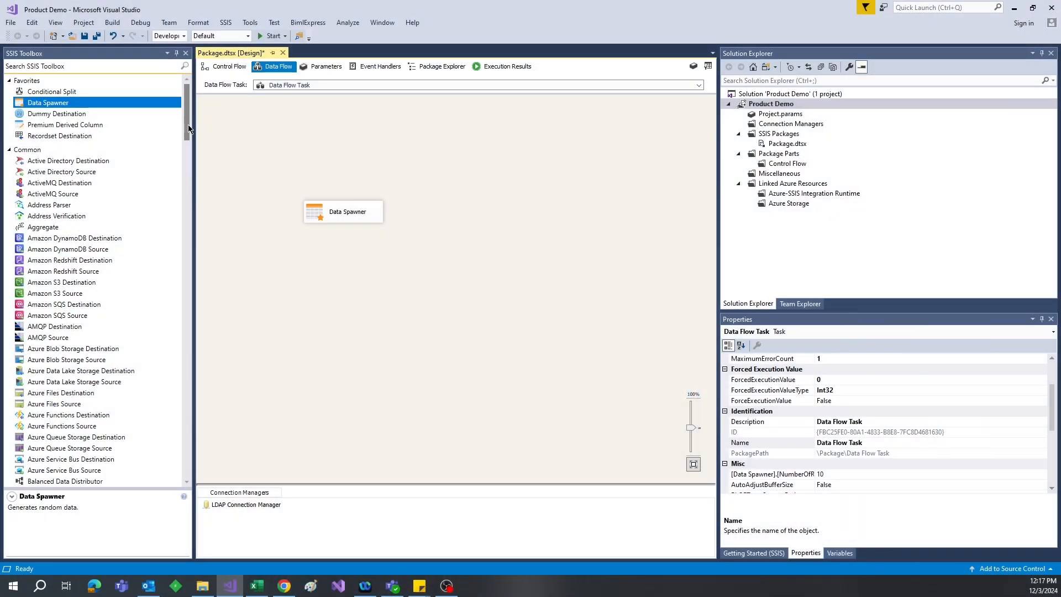
{"action": "left_click_drag", "start_coordinate": [188, 119], "coordinate": [213, 277]}
- Add an LDAP Destination below Data Spawner and connect Data Spawner's output to it
{"action": "left_click_drag", "start_coordinate": [100, 273], "coordinate": [293, 277]}
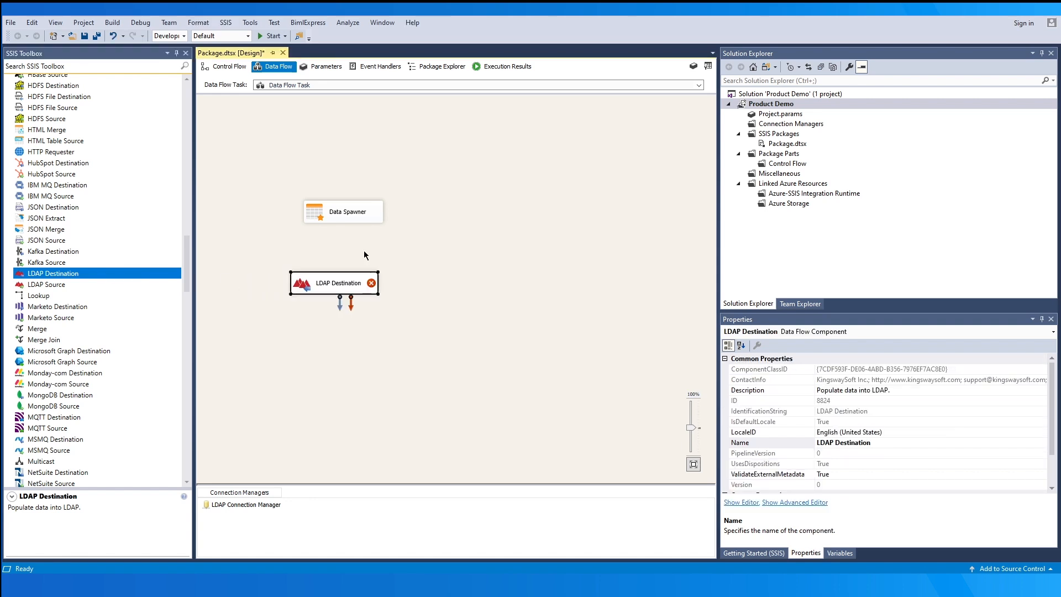
{"action": "left_click", "coordinate": [348, 213]}
{"action": "left_click_drag", "start_coordinate": [352, 233], "coordinate": [353, 281]}
{"action": "double_click", "coordinate": [373, 282]}
- Set the LDAP Destination to use LDAP Connection Manager with the Create action on account objects
{"action": "left_click", "coordinate": [582, 176]}
{"action": "left_click", "coordinate": [592, 186]}
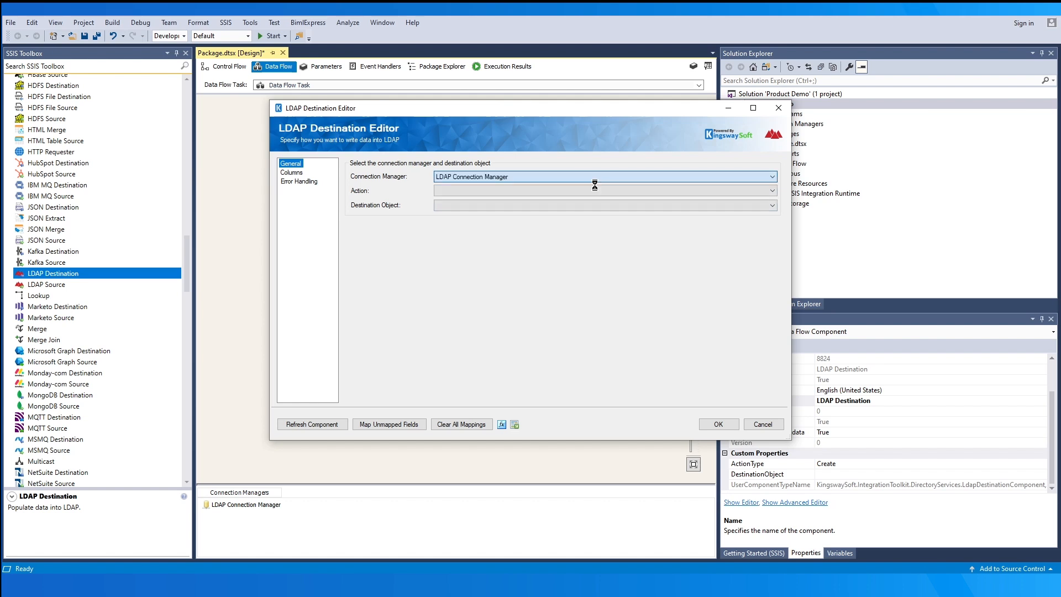
{"action": "left_click", "coordinate": [595, 189]}
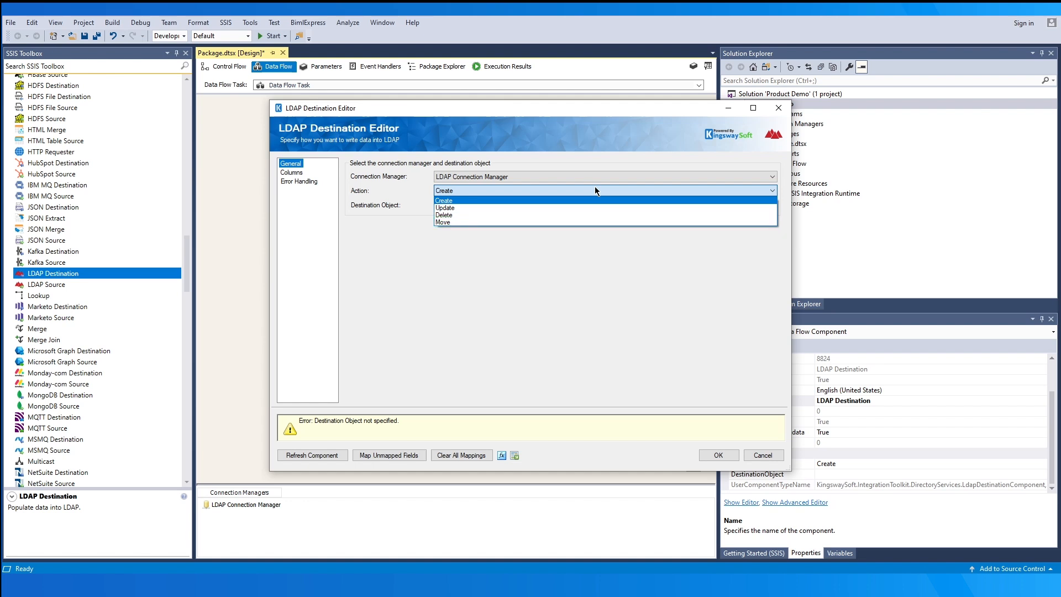
{"action": "left_click", "coordinate": [596, 191]}
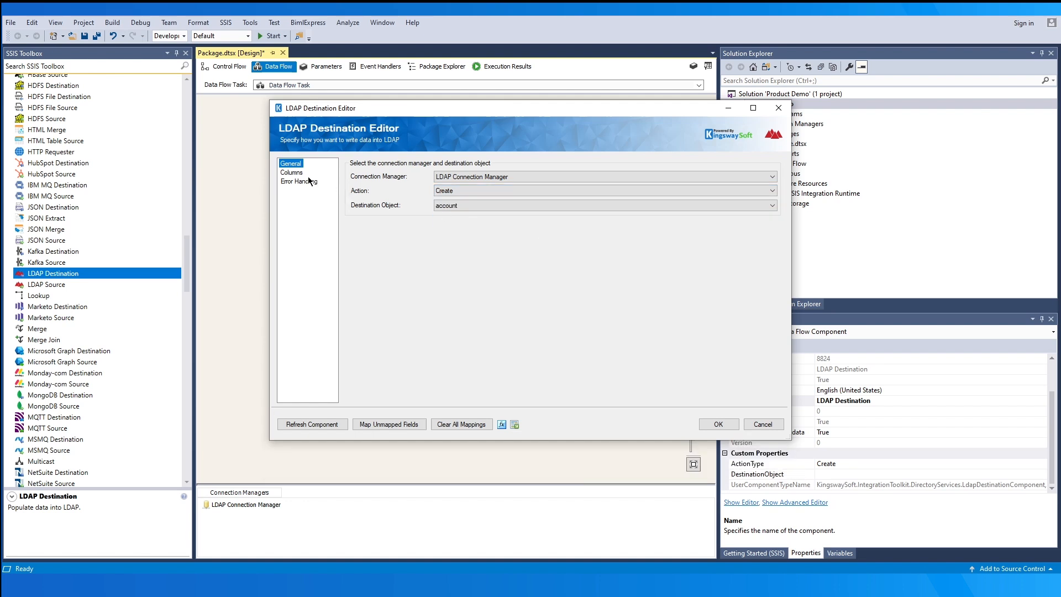
{"action": "left_click", "coordinate": [292, 172]}
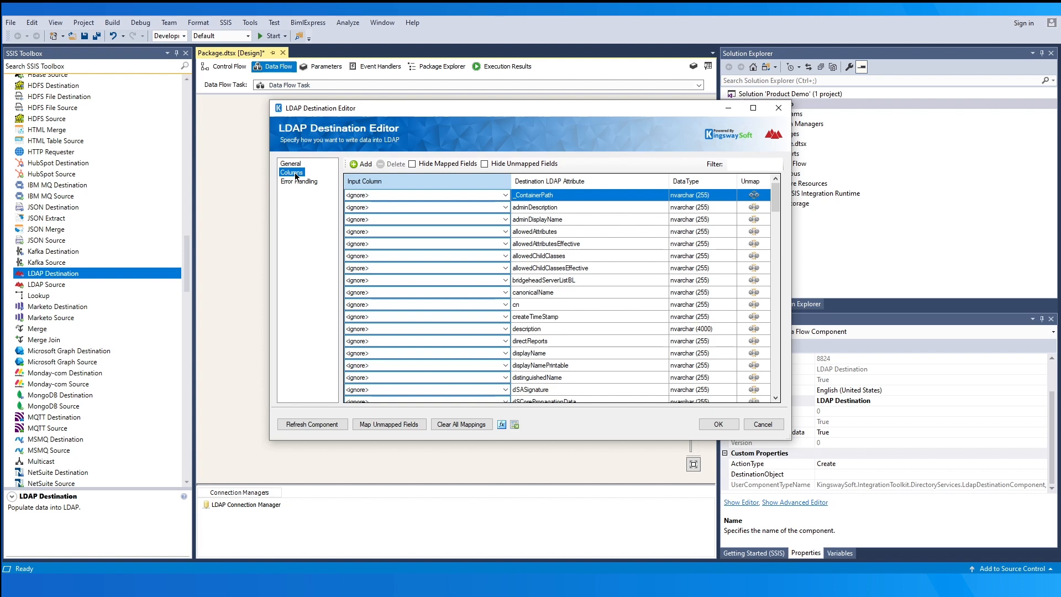
- Map Container Path, container name, Display name and Name onto _ContainerPath, cn, displayName and name, hiding unmapped fields
{"action": "left_click", "coordinate": [486, 195]}
{"action": "left_click", "coordinate": [486, 217]}
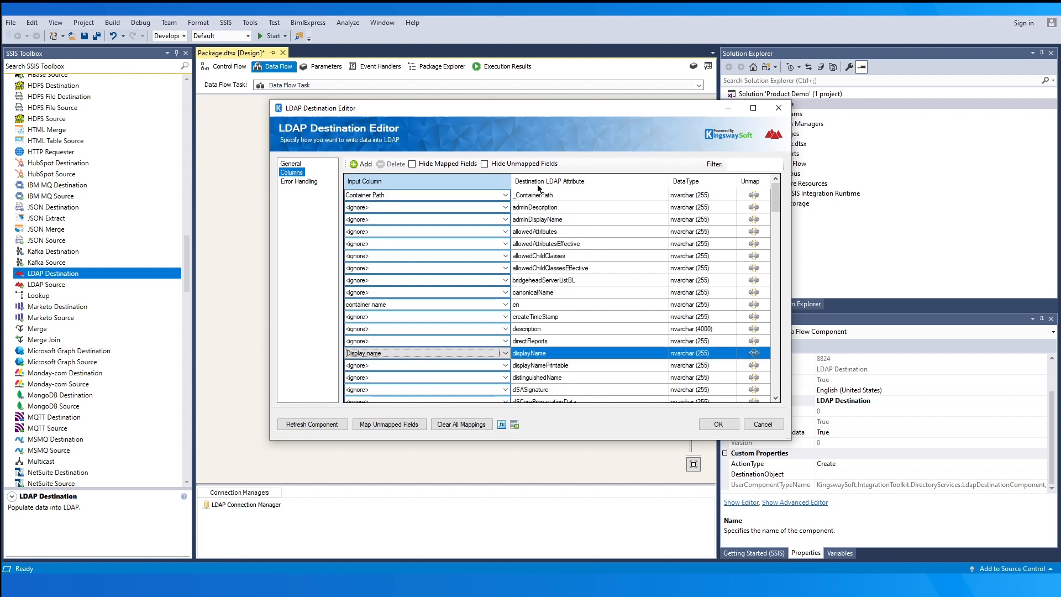
{"action": "left_click", "coordinate": [483, 164]}
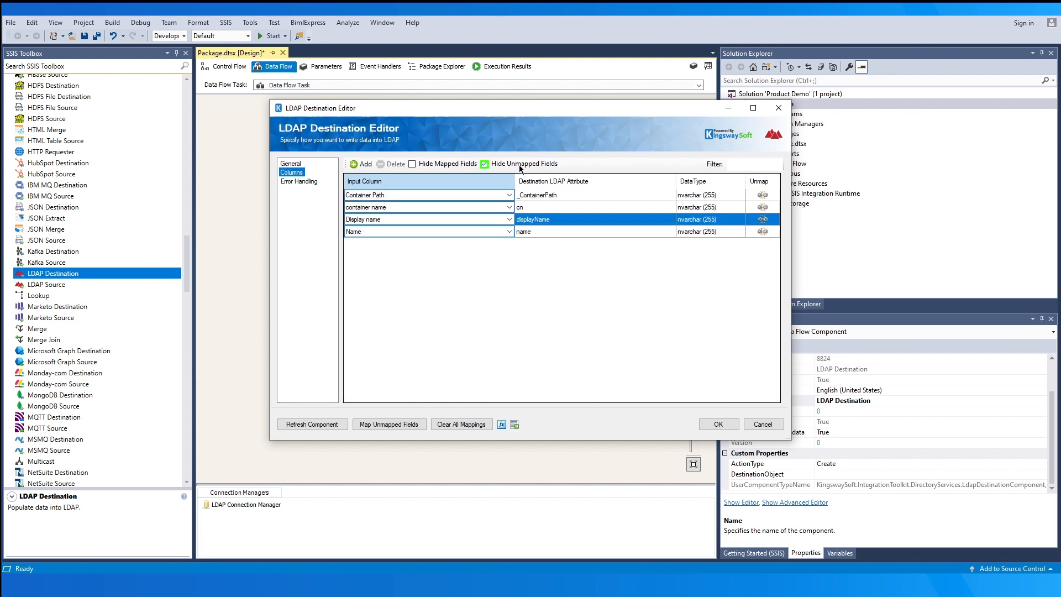
{"action": "left_click", "coordinate": [534, 232]}
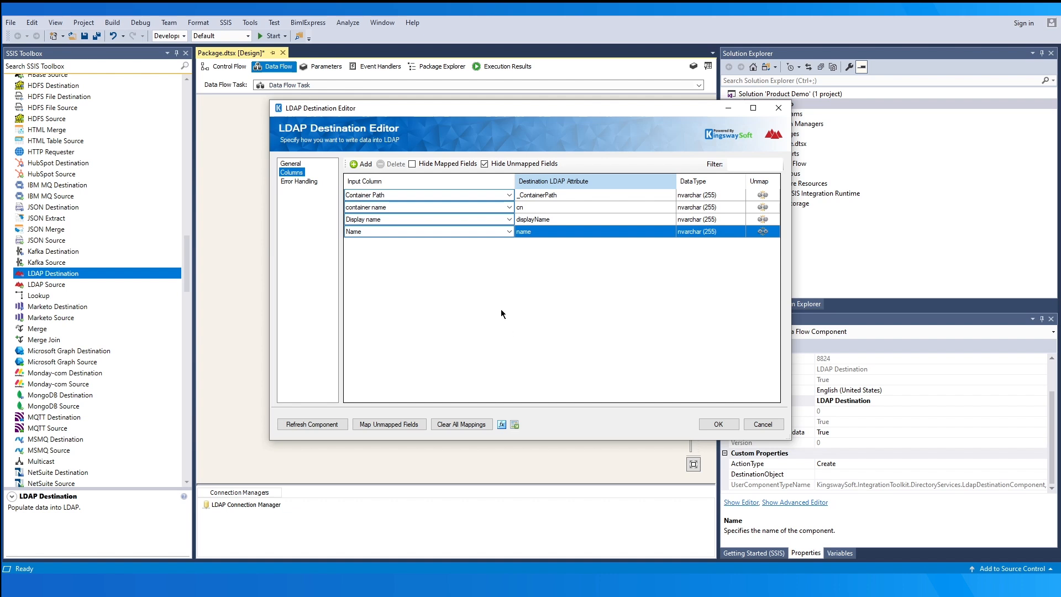
- Open the Add custom field dialog and cancel it without adding a field
{"action": "left_click", "coordinate": [361, 165]}
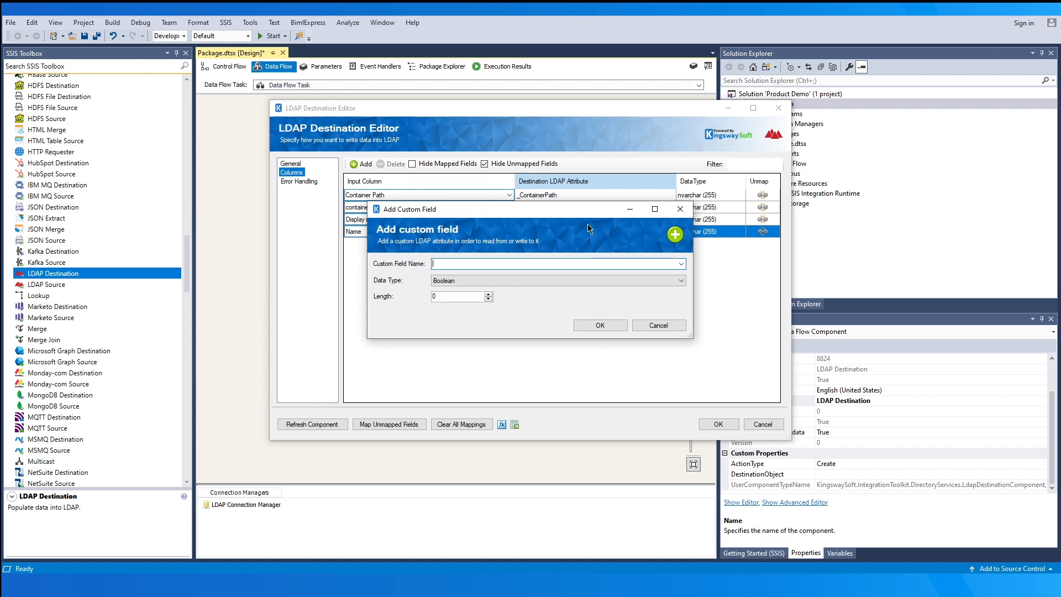
{"action": "left_click", "coordinate": [604, 282]}
{"action": "left_click", "coordinate": [604, 282]}
{"action": "left_click", "coordinate": [659, 326]}
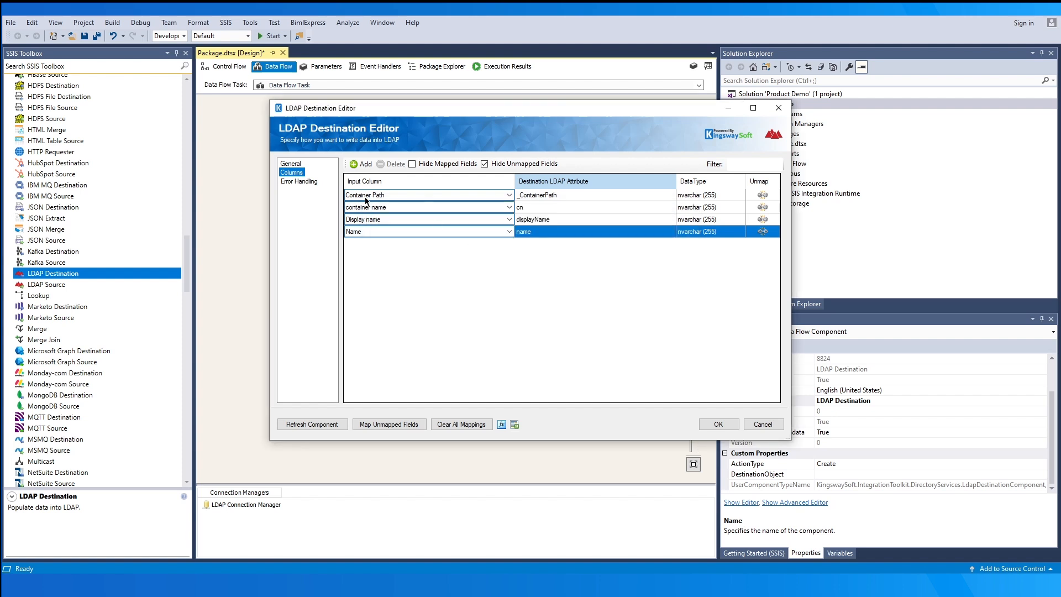
{"action": "left_click", "coordinate": [307, 181]}
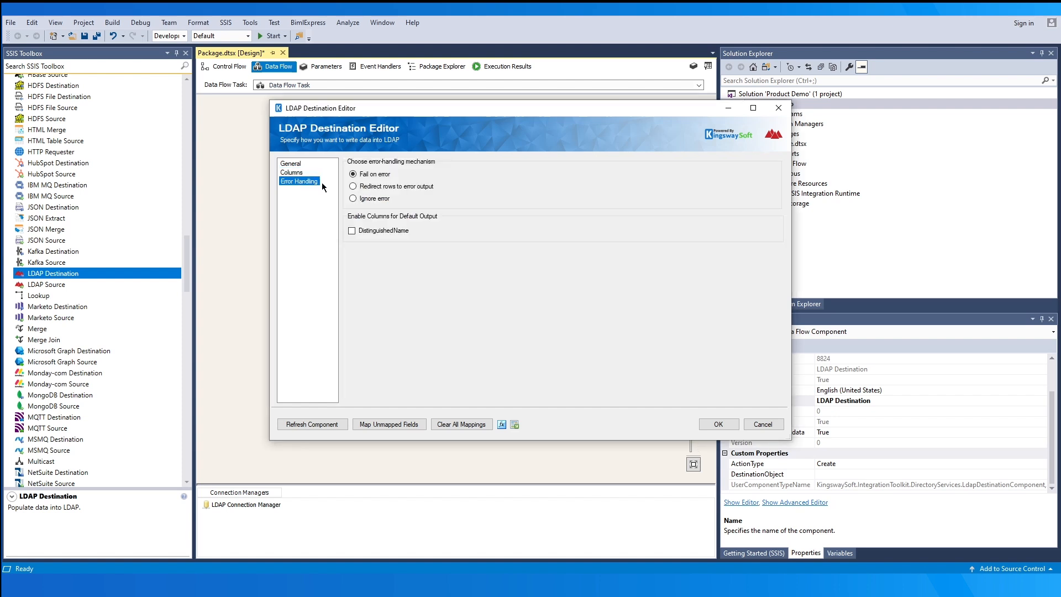
- Redirect failing rows to the error output and enable the DistinguishedName default output column
{"action": "left_click", "coordinate": [406, 187]}
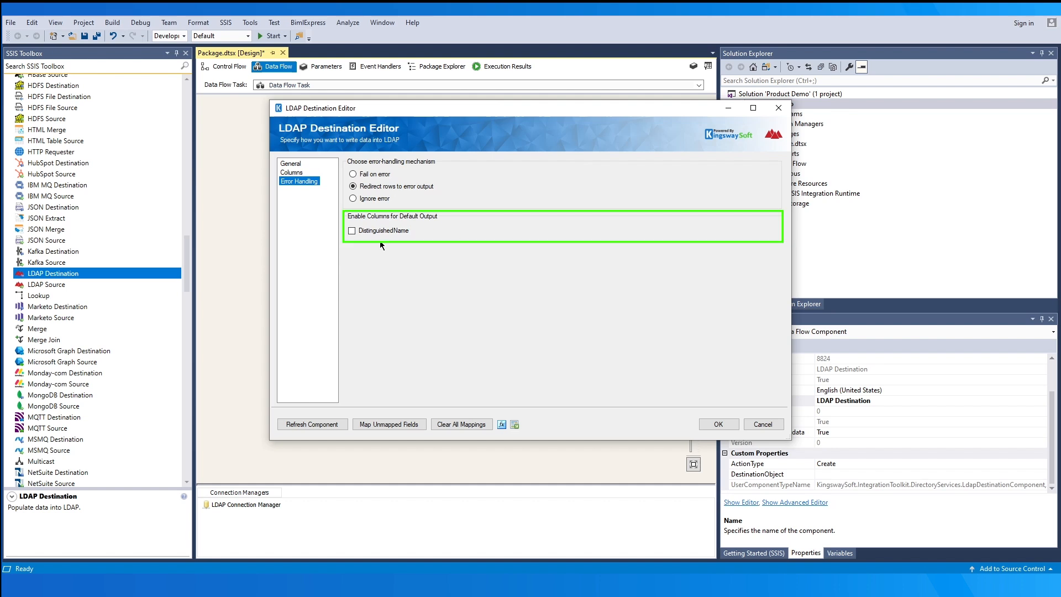
{"action": "left_click", "coordinate": [352, 230]}
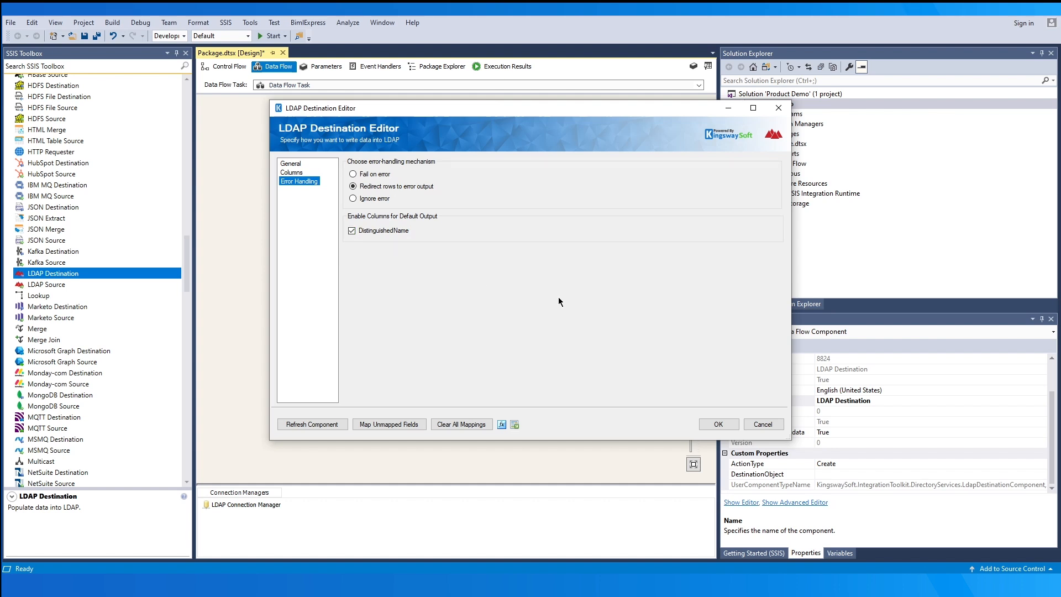
- Add two Dummy Destinations and route the LDAP Destination's default and error outputs to them
{"action": "left_click", "coordinate": [718, 424]}
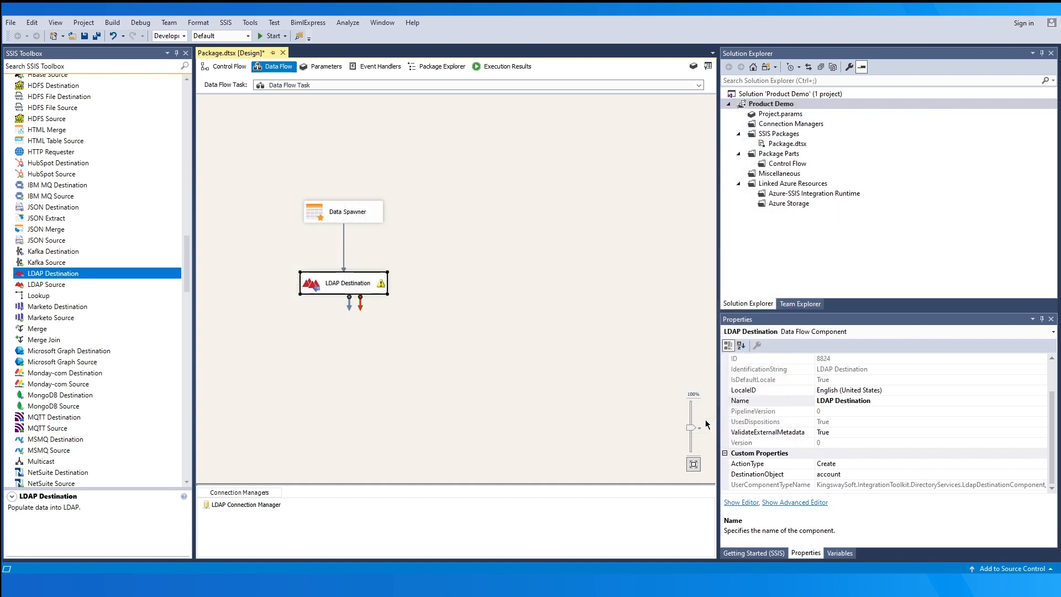
{"action": "left_click_drag", "start_coordinate": [188, 288], "coordinate": [169, 83]}
{"action": "left_click_drag", "start_coordinate": [87, 117], "coordinate": [303, 329]}
{"action": "left_click", "coordinate": [373, 291]}
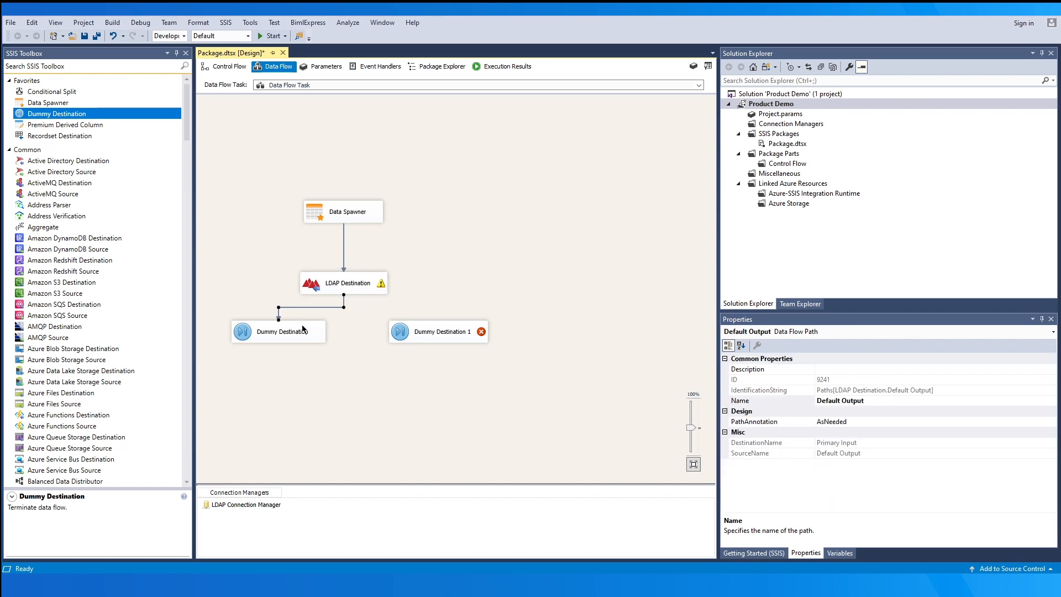
{"action": "left_click", "coordinate": [371, 290]}
{"action": "left_click_drag", "start_coordinate": [360, 302], "coordinate": [467, 331]}
- Inspect the default output path's column metadata, including DistinguishedName
{"action": "double_click", "coordinate": [313, 308]}
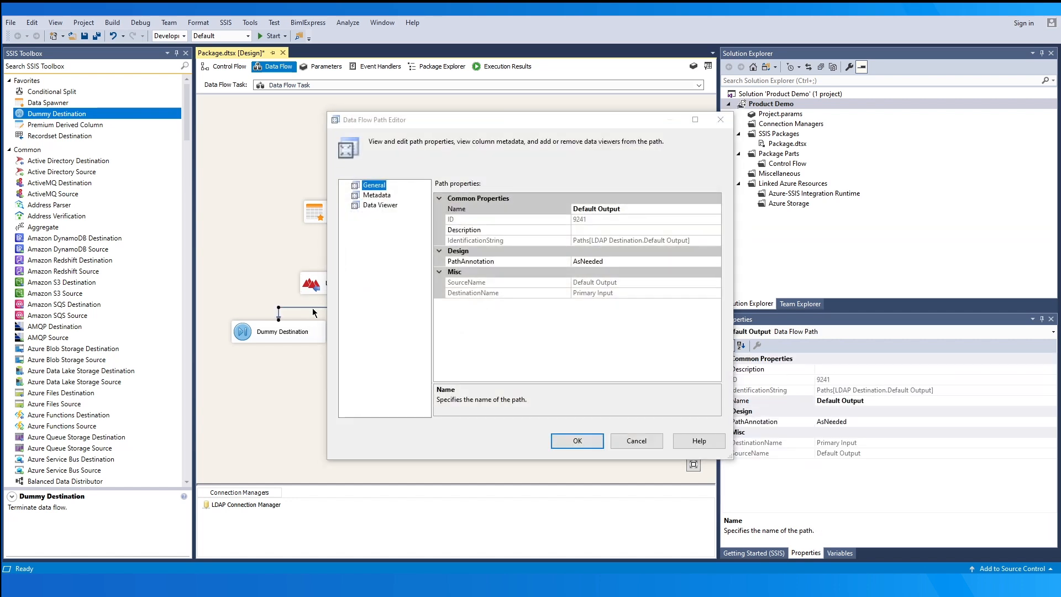
{"action": "left_click", "coordinate": [371, 198]}
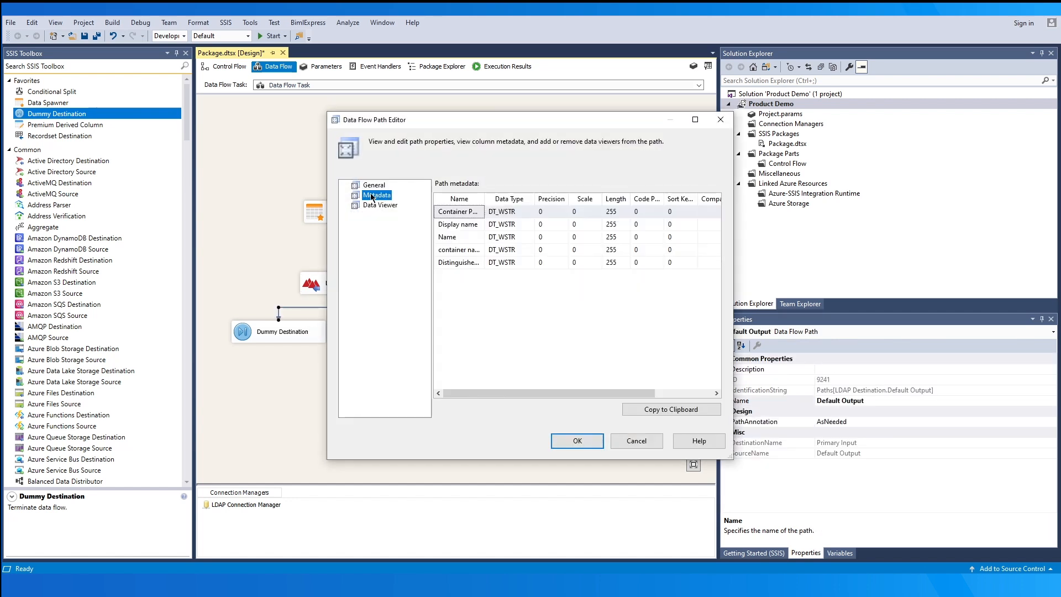
{"action": "left_click", "coordinate": [485, 198]}
{"action": "left_click_drag", "start_coordinate": [485, 199], "coordinate": [543, 198]}
{"action": "left_click", "coordinate": [533, 263]}
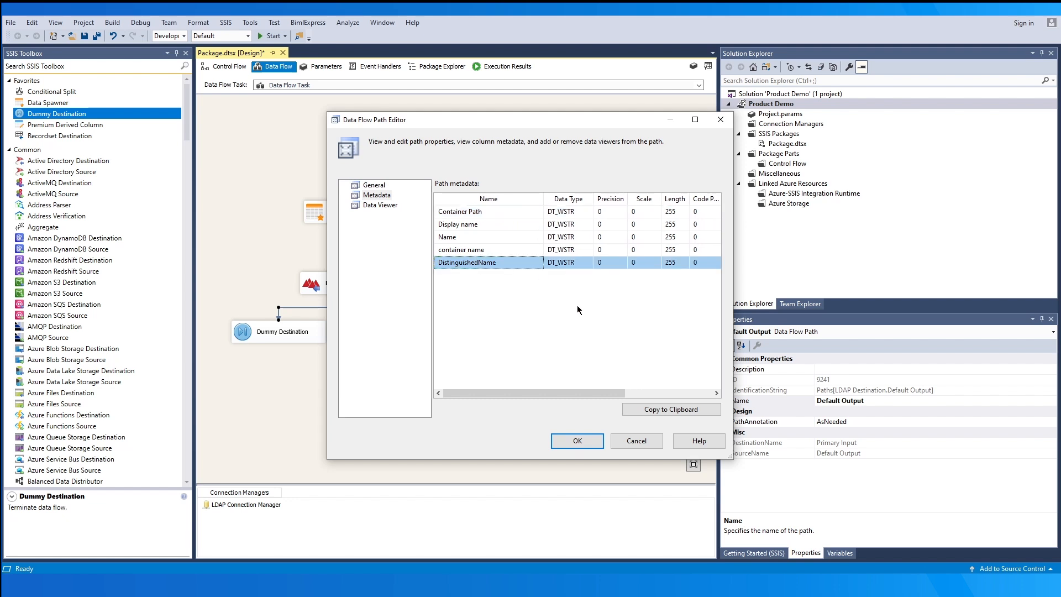
{"action": "left_click", "coordinate": [564, 438]}
- Inspect the error output path's metadata: ErrorCode, ErrorColumn and ErrorMessage columns
{"action": "double_click", "coordinate": [406, 310]}
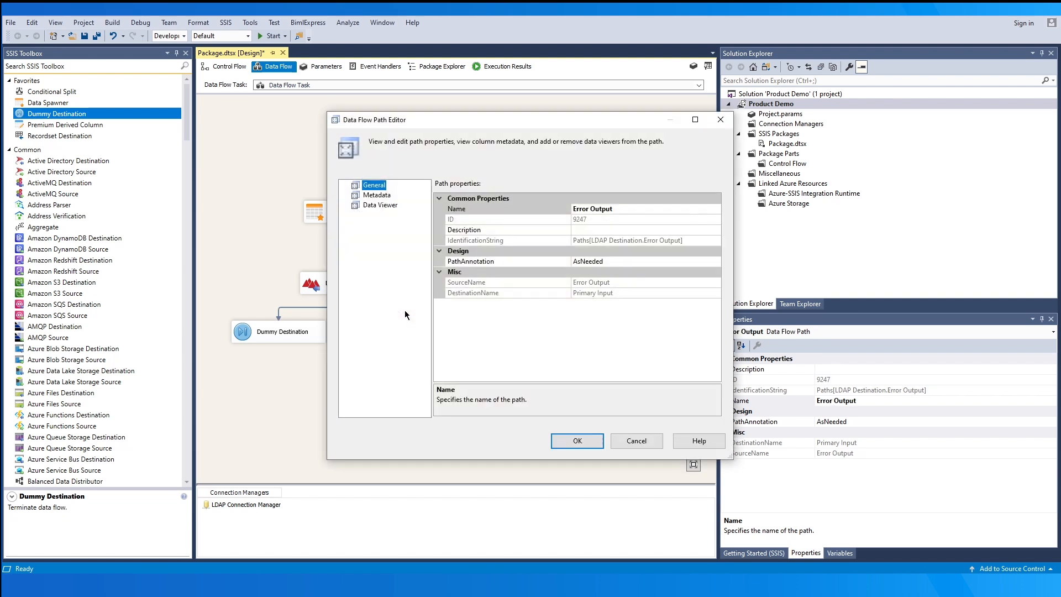
{"action": "key", "text": "Down"}
{"action": "left_click_drag", "start_coordinate": [487, 199], "coordinate": [559, 198]}
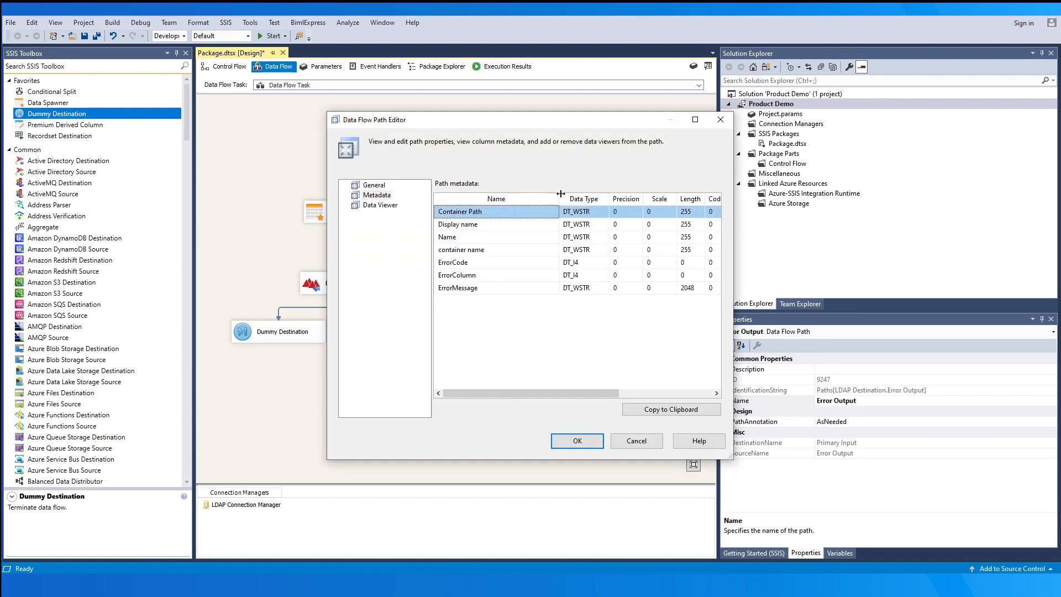
{"action": "left_click", "coordinate": [534, 262]}
{"action": "left_click", "coordinate": [541, 275]}
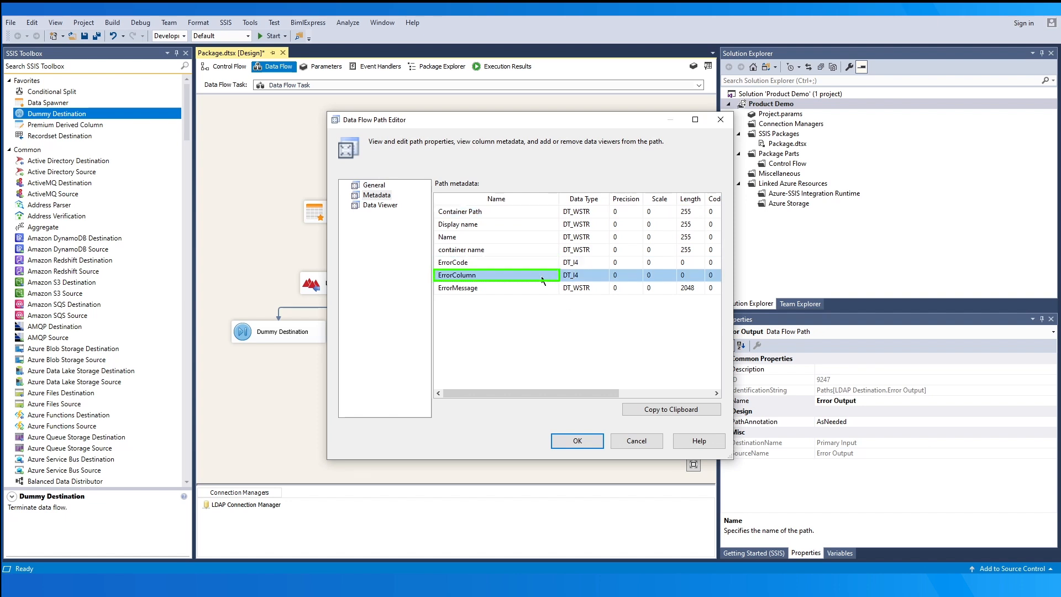
{"action": "left_click", "coordinate": [544, 287]}
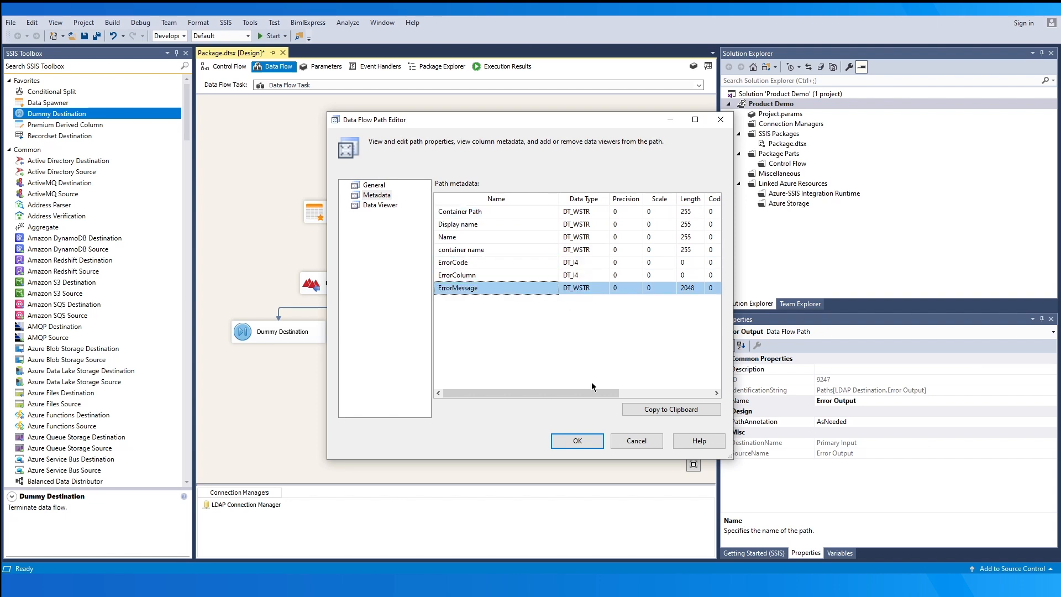
{"action": "left_click", "coordinate": [575, 441]}
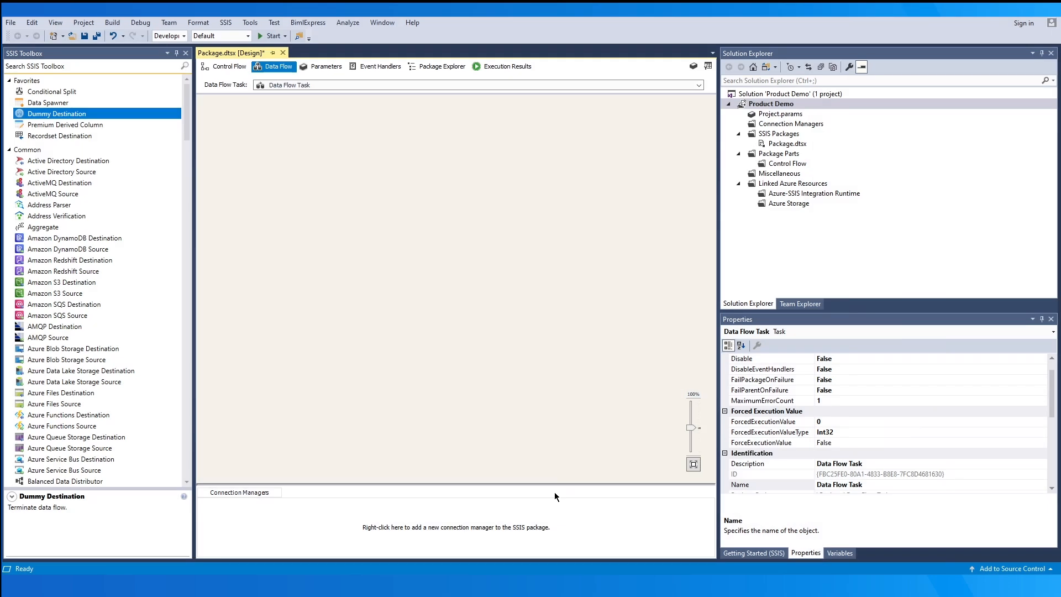
- Add a new Google Directory (KingswaySoft) connection manager to the package
{"action": "right_click", "coordinate": [544, 508]}
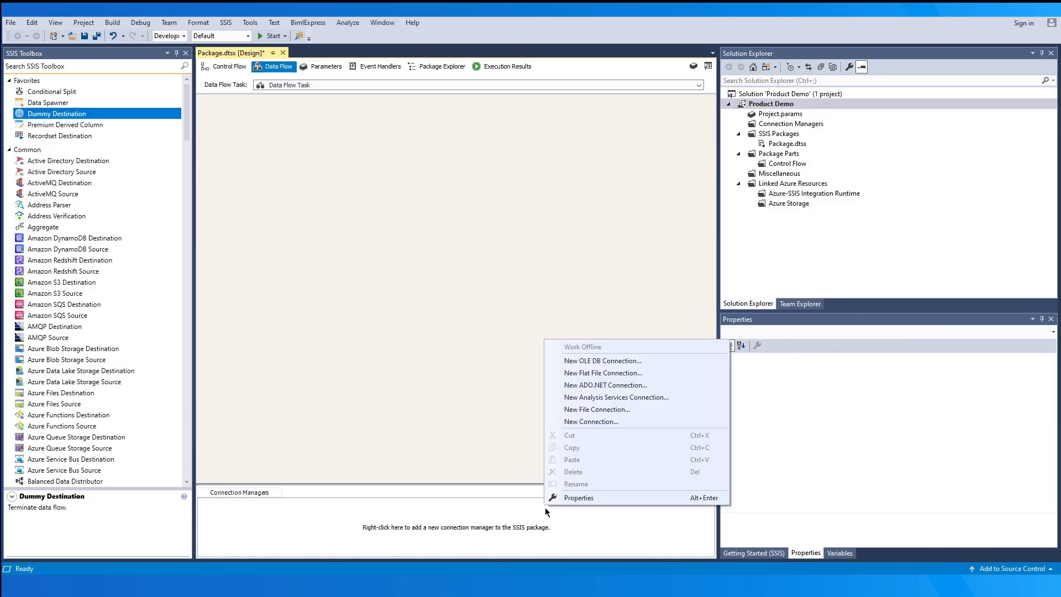
{"action": "left_click", "coordinate": [651, 421]}
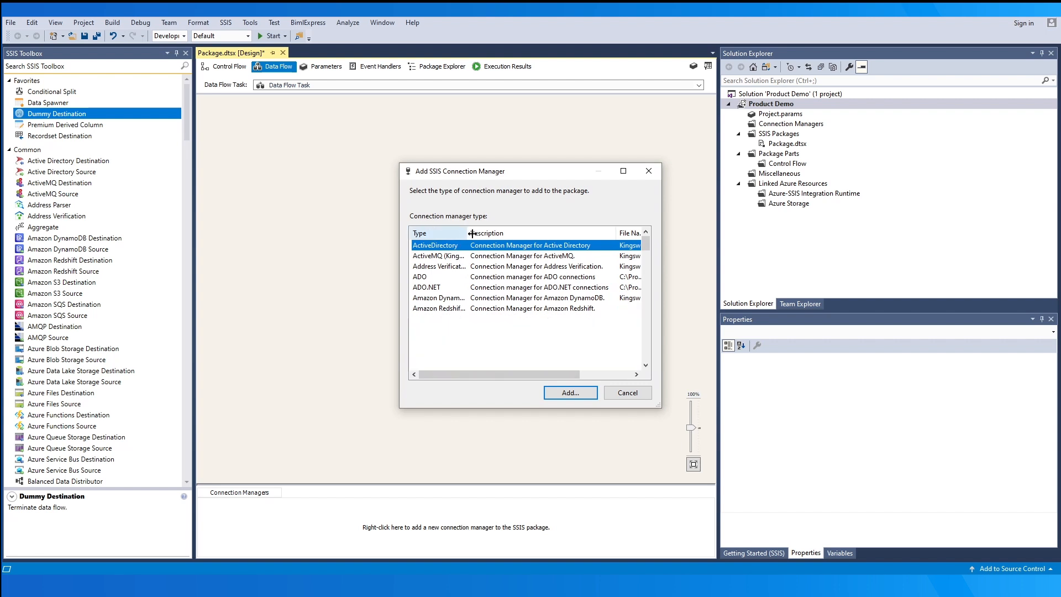
{"action": "left_click_drag", "start_coordinate": [472, 233], "coordinate": [523, 233]}
{"action": "left_click_drag", "start_coordinate": [646, 244], "coordinate": [648, 291]}
{"action": "left_click", "coordinate": [500, 319]}
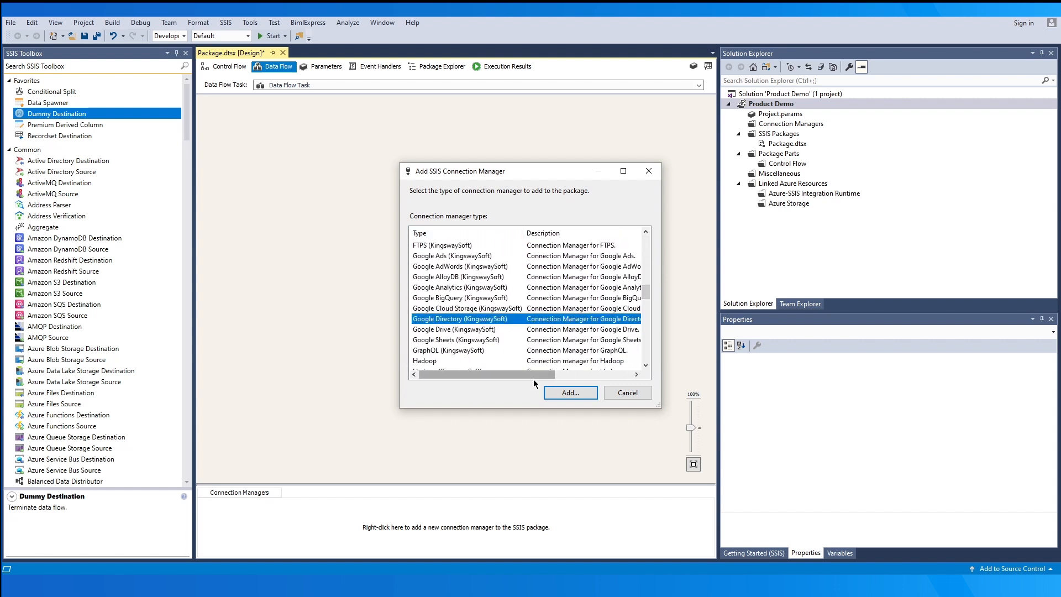
{"action": "left_click", "coordinate": [549, 392]}
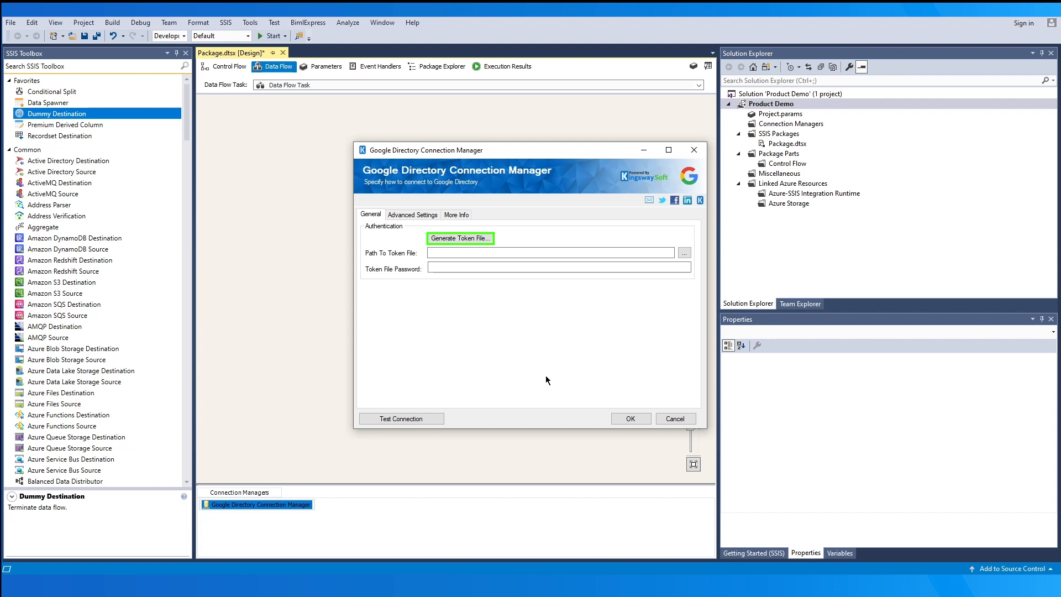
- Start token file generation and choose the KingswaySoft app type for OAuth sign-in
{"action": "left_click", "coordinate": [472, 237]}
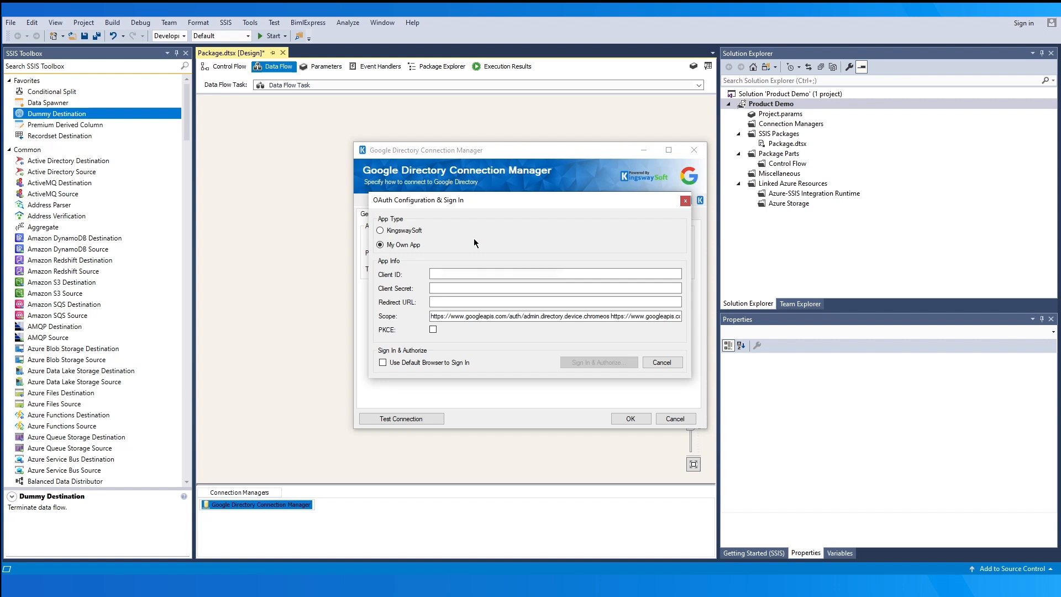
{"action": "left_click", "coordinate": [380, 229]}
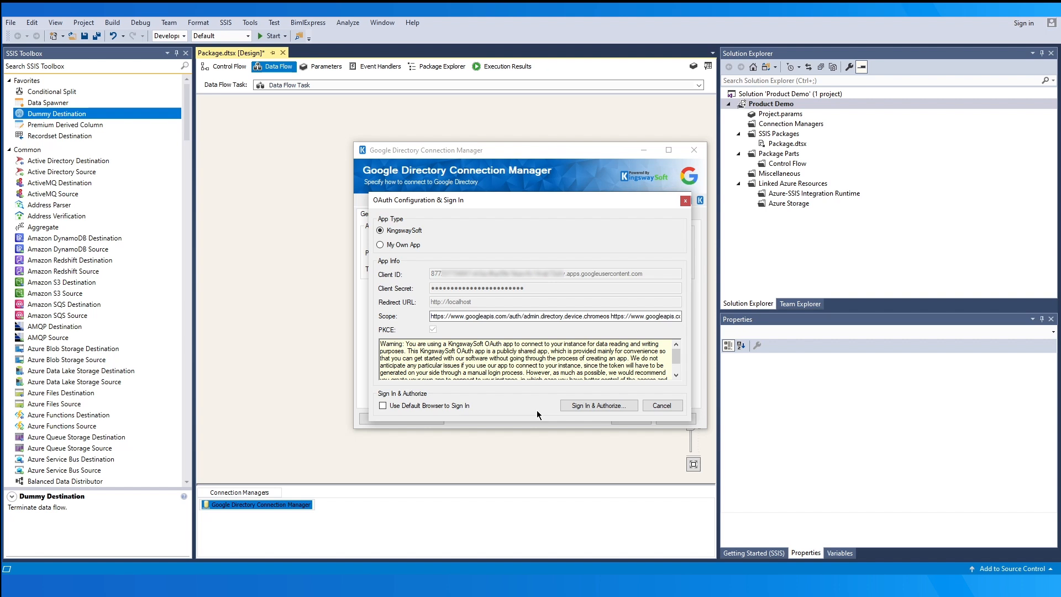
- Sign in to Google with the admin account's e-mail and password
{"action": "left_click", "coordinate": [582, 406]}
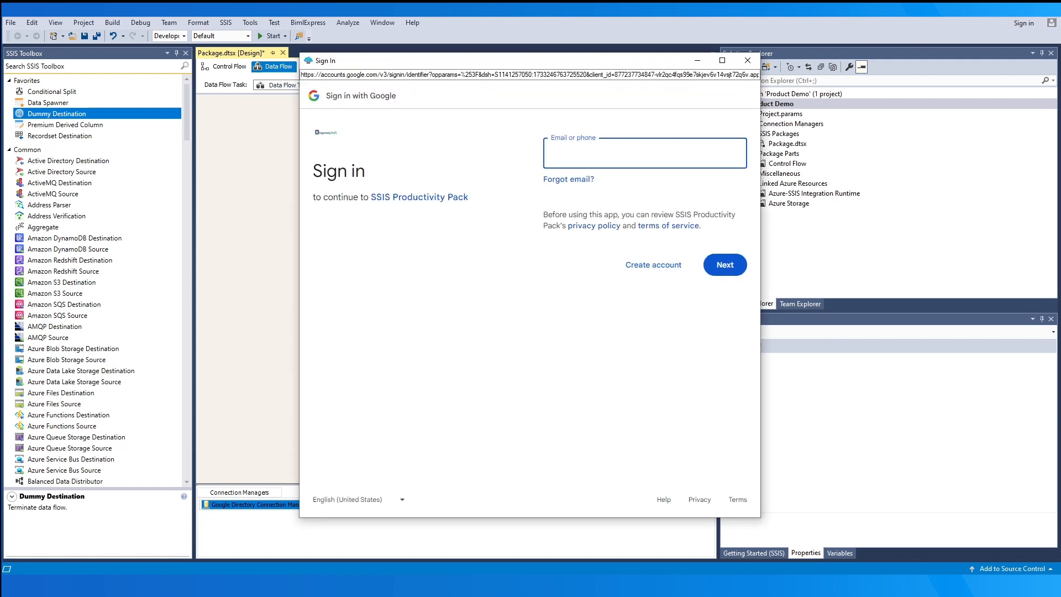
{"action": "left_click", "coordinate": [607, 153]}
{"action": "key", "text": "ctrl+v"}
{"action": "left_click", "coordinate": [721, 260]}
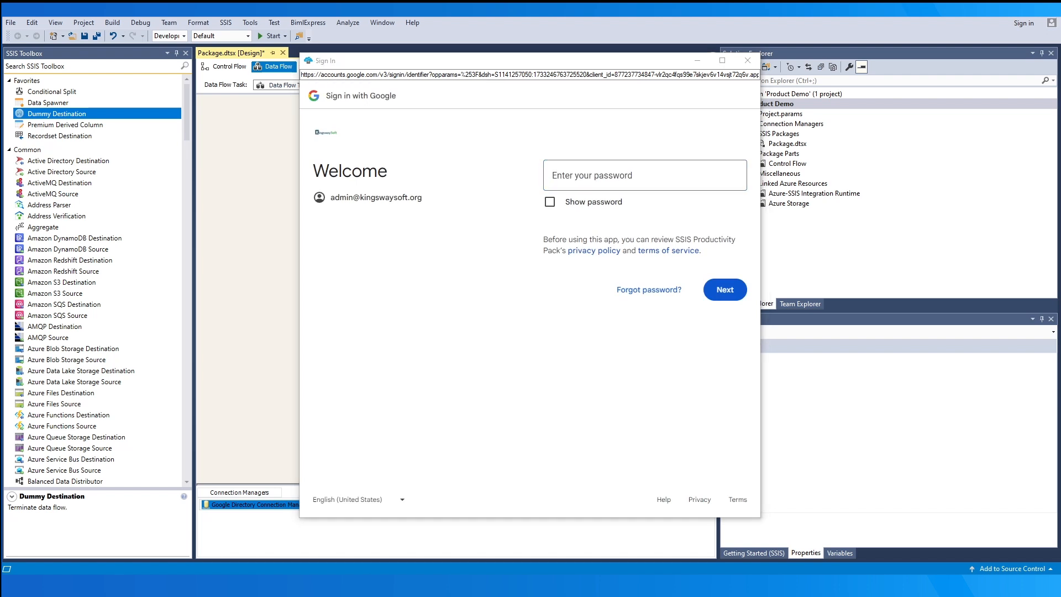
{"action": "left_click", "coordinate": [646, 178]}
{"action": "key", "text": "ctrl+v"}
{"action": "left_click", "coordinate": [720, 284]}
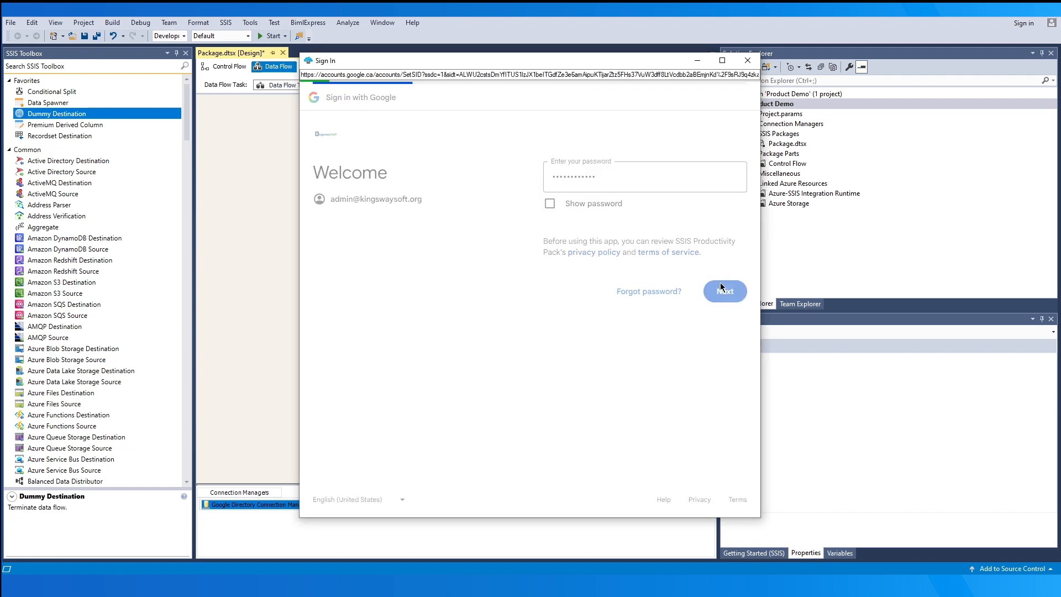
- Allow the unverified app access, save the tokens with a password, and test the connection
{"action": "left_click", "coordinate": [375, 287]}
{"action": "left_click", "coordinate": [399, 368]}
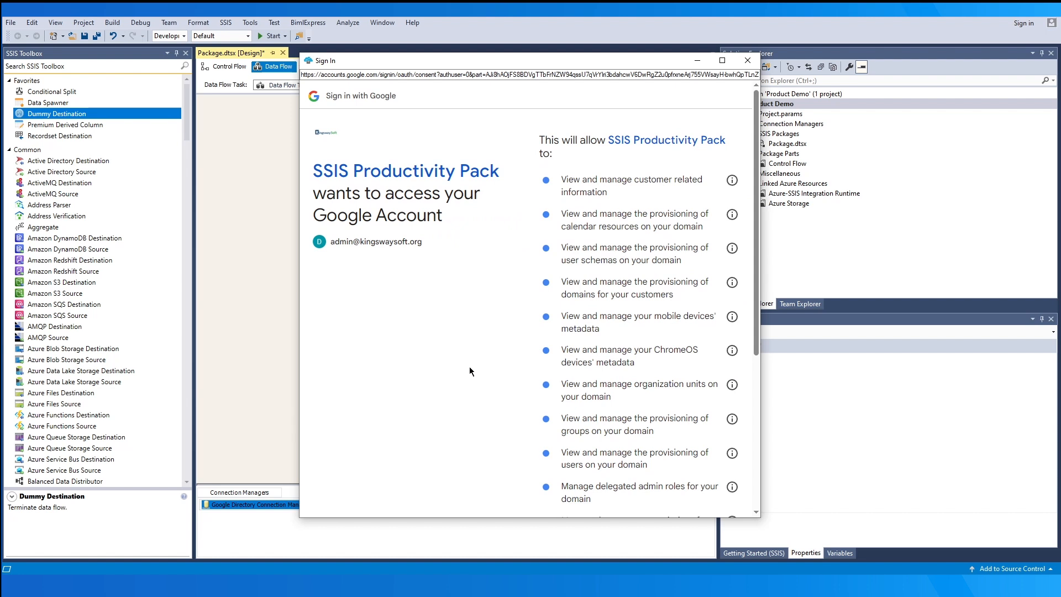
{"action": "left_click_drag", "start_coordinate": [755, 247], "coordinate": [757, 401]}
{"action": "left_click", "coordinate": [700, 458]}
{"action": "type", "text": "••••••"}
{"action": "left_click", "coordinate": [555, 319]}
{"action": "left_click", "coordinate": [417, 417]}
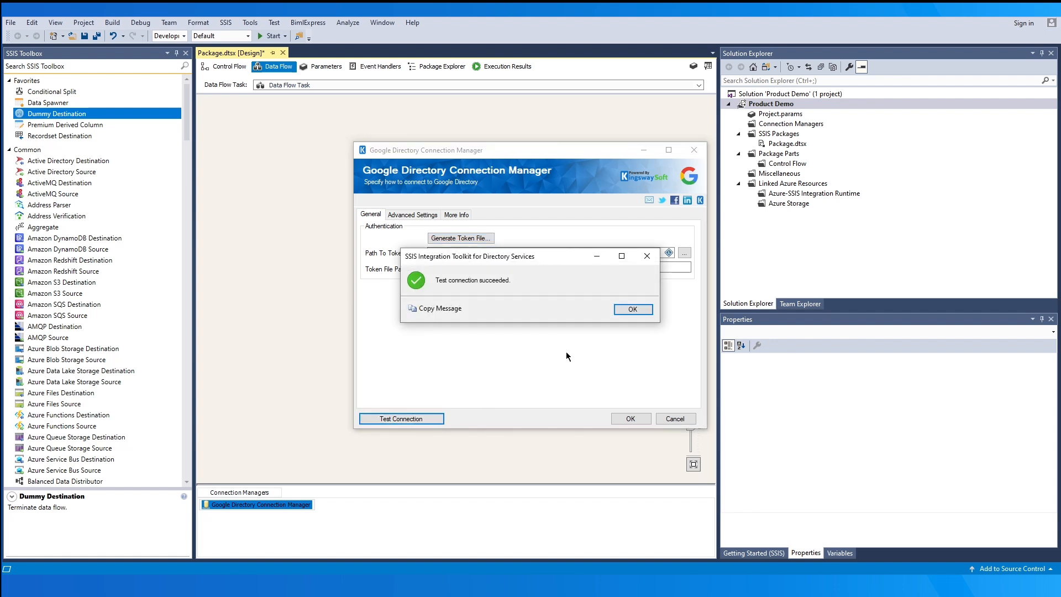
- Dismiss the success message, review Advanced Settings (No Proxy, 120-second timeout), and save the connection manager
{"action": "left_click", "coordinate": [629, 308]}
{"action": "left_click", "coordinate": [420, 215]}
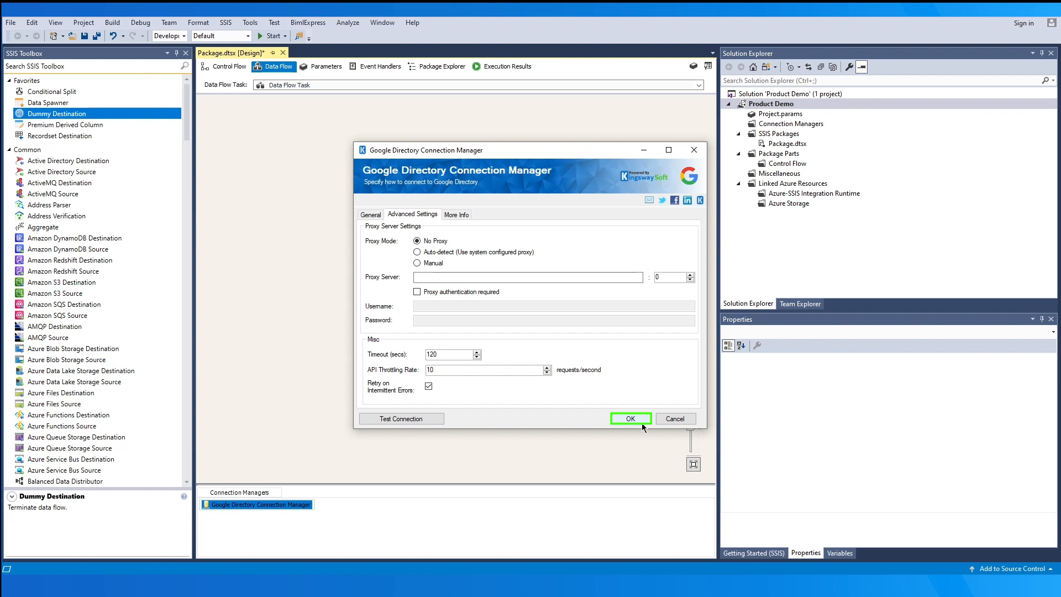
{"action": "left_click", "coordinate": [630, 418]}
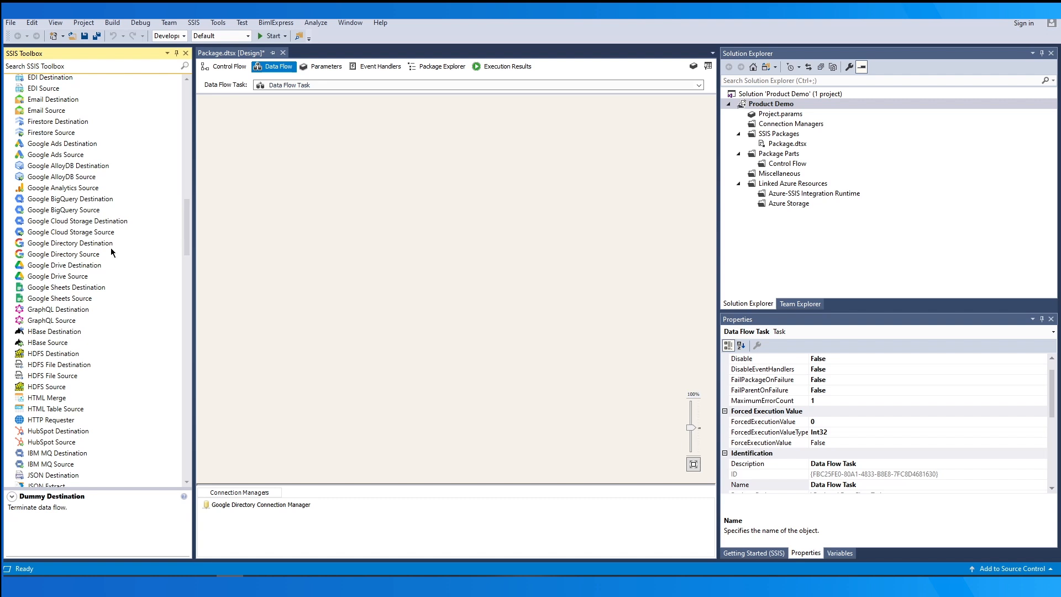
- Place a Google Directory Source using the Google Directory Connection Manager with Groups as Source Object
{"action": "left_click", "coordinate": [104, 252]}
{"action": "left_click_drag", "start_coordinate": [108, 252], "coordinate": [400, 216]}
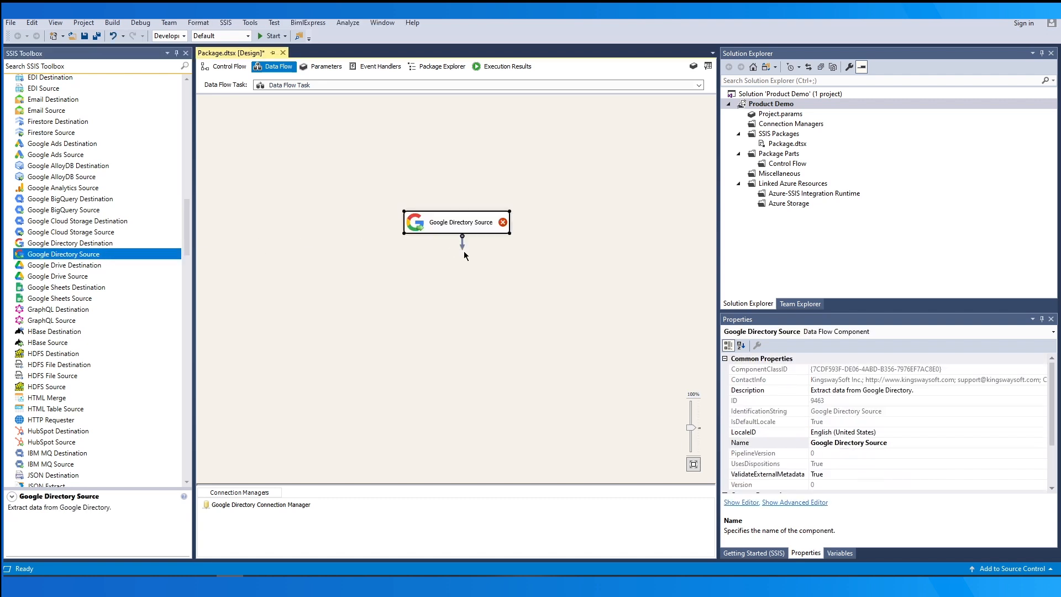
{"action": "double_click", "coordinate": [499, 227]}
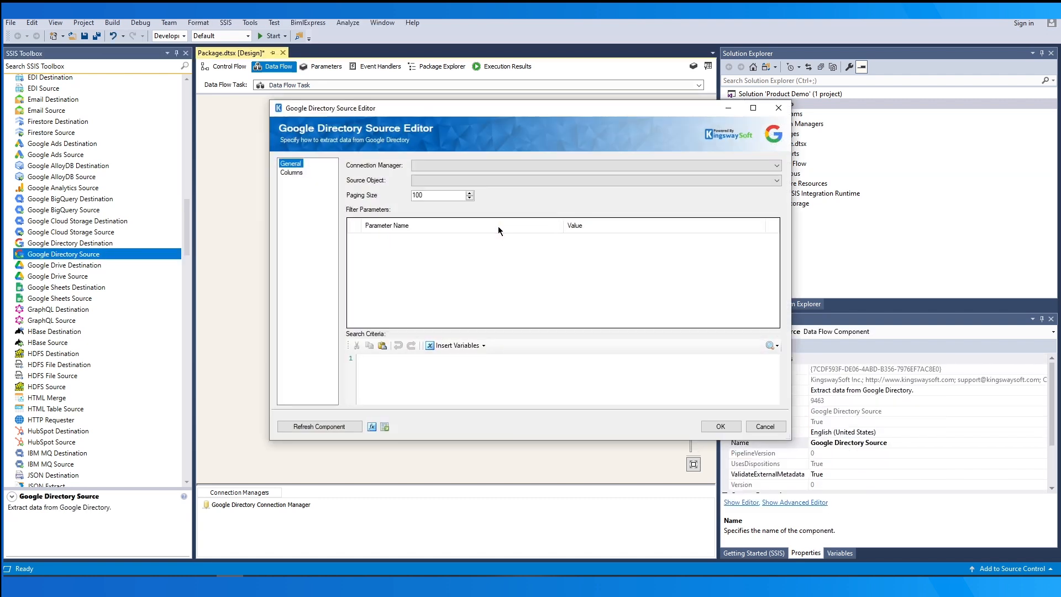
{"action": "left_click", "coordinate": [534, 166]}
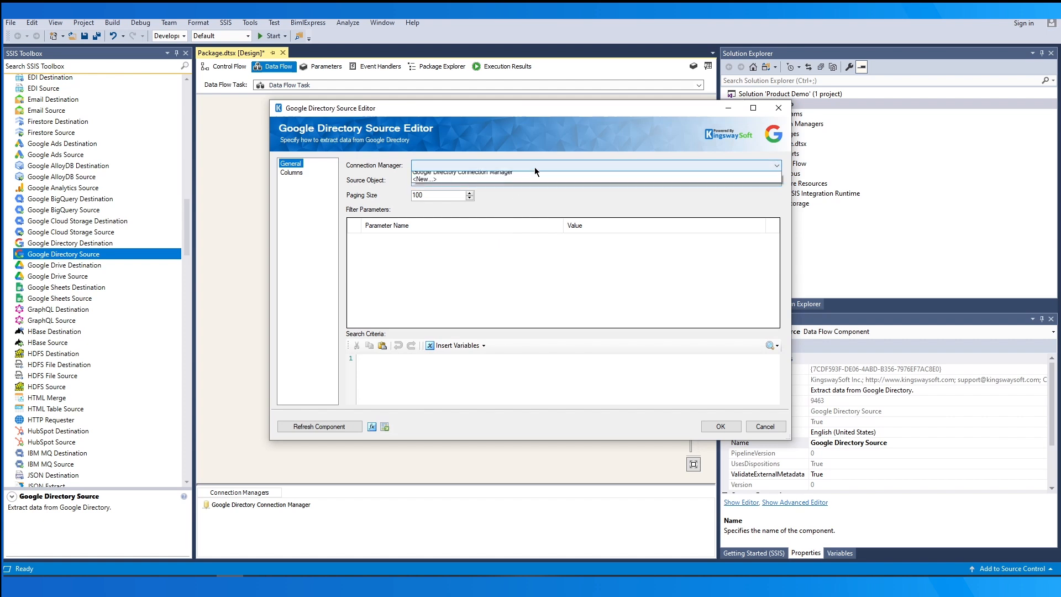
{"action": "left_click", "coordinate": [568, 176]}
{"action": "left_click", "coordinate": [571, 180]}
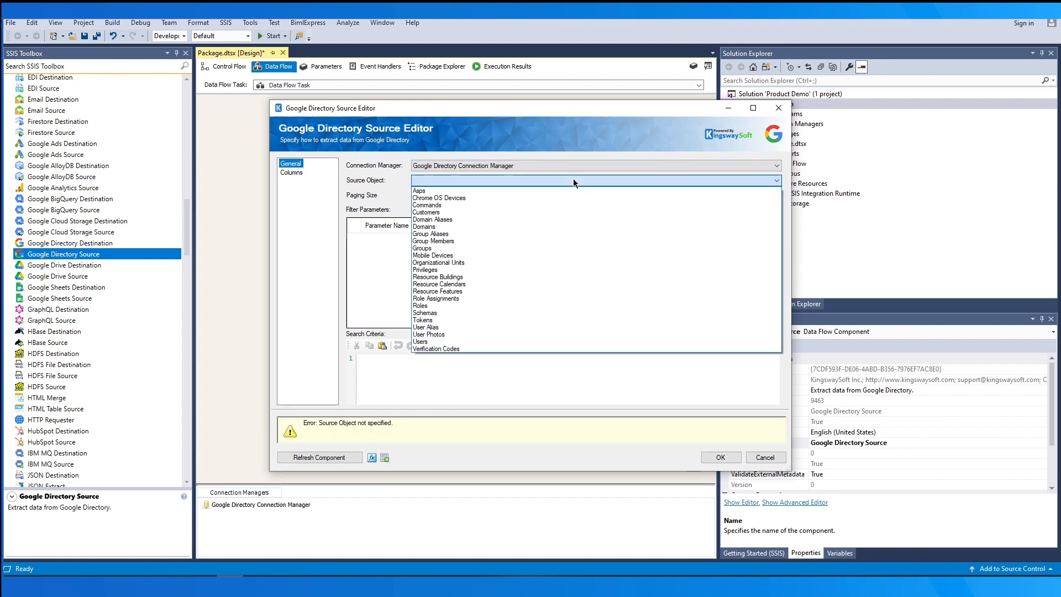
{"action": "left_click", "coordinate": [576, 248]}
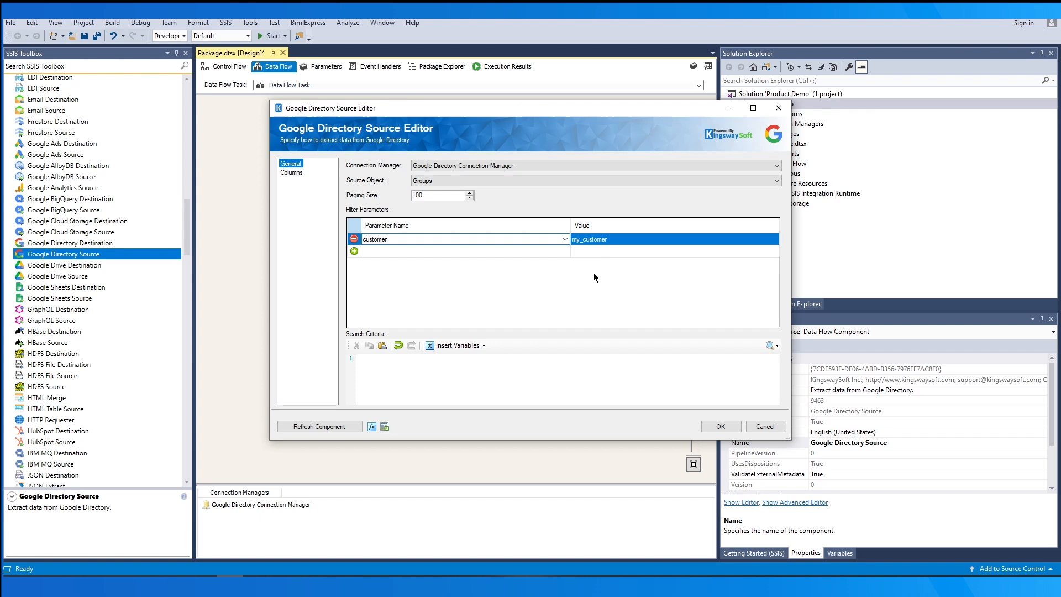
- Review the customer parameter in Plain Text and keep the paging size at 100
{"action": "left_click", "coordinate": [707, 240]}
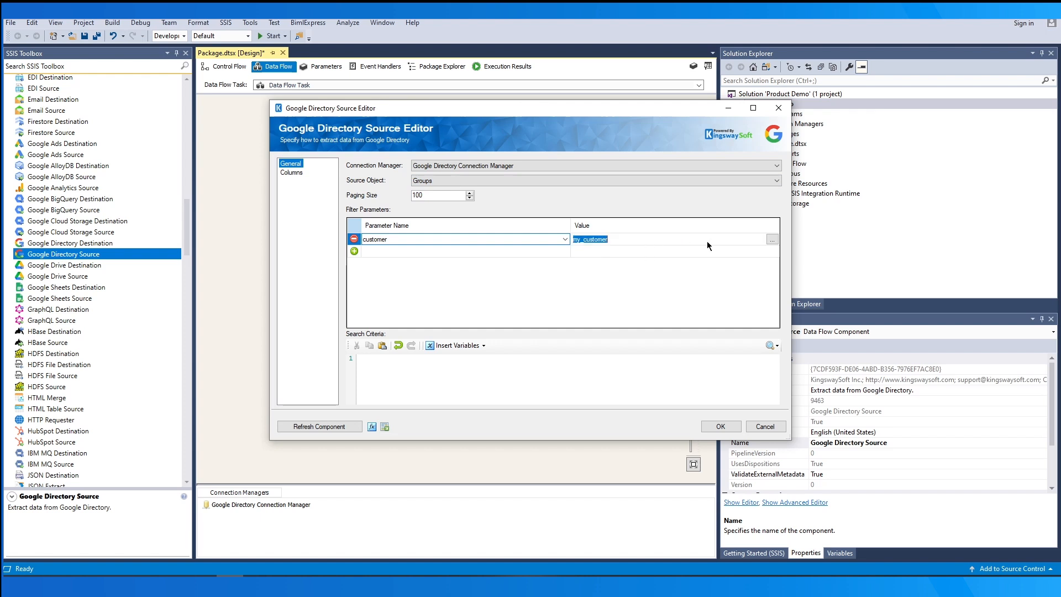
{"action": "left_click", "coordinate": [772, 240]}
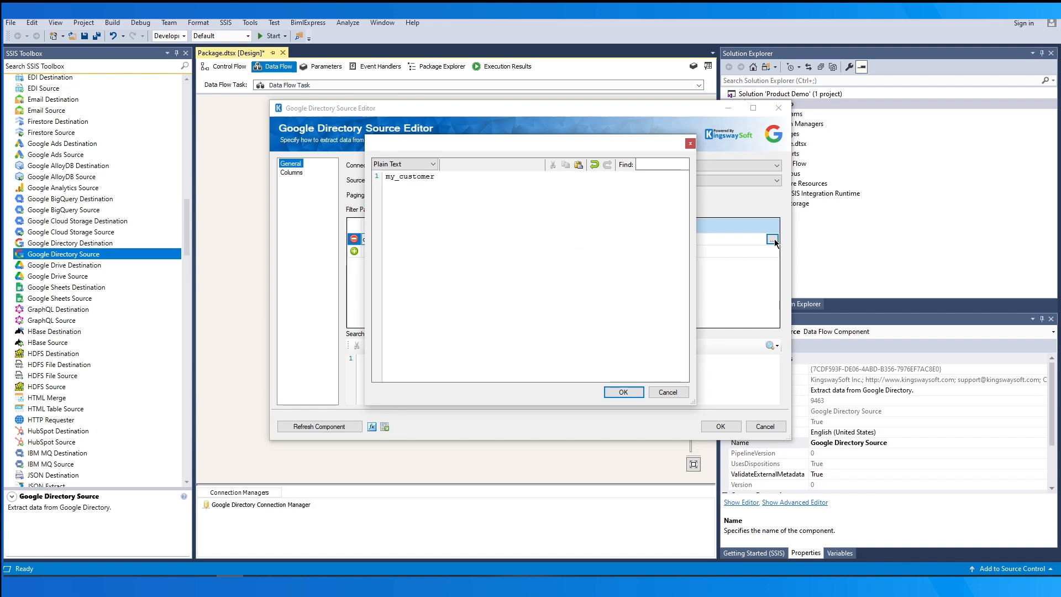
{"action": "left_click", "coordinate": [433, 164]}
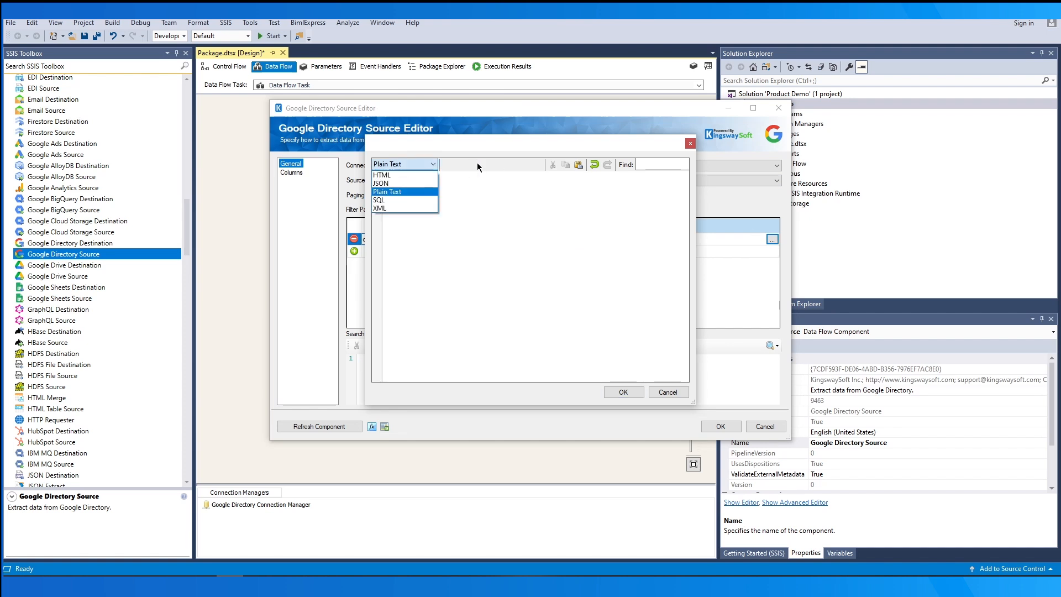
{"action": "left_click", "coordinate": [476, 163]}
{"action": "left_click", "coordinate": [667, 391]}
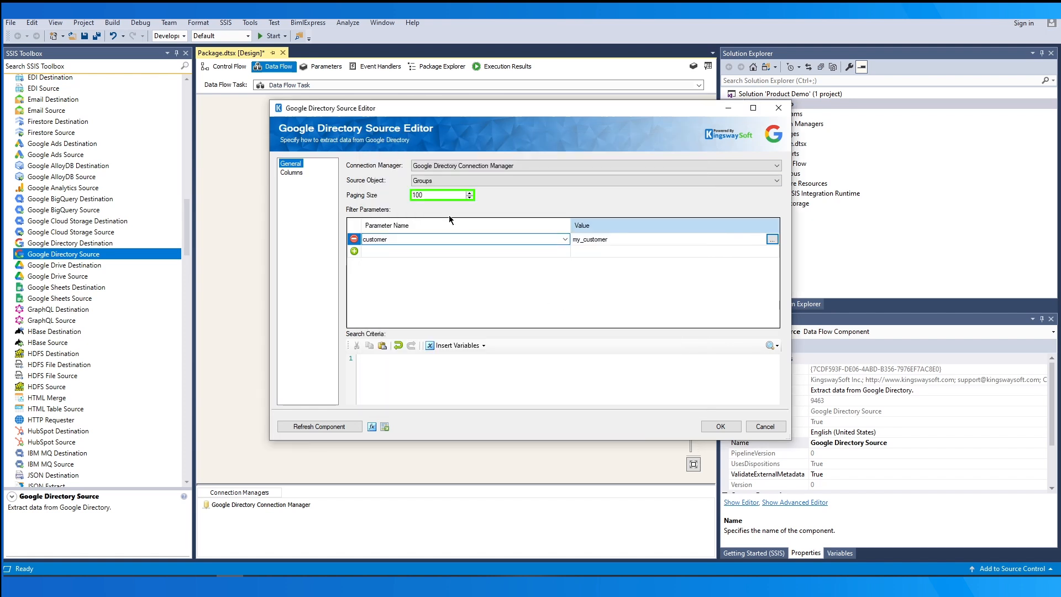
{"action": "left_click_drag", "start_coordinate": [435, 196], "coordinate": [404, 199]}
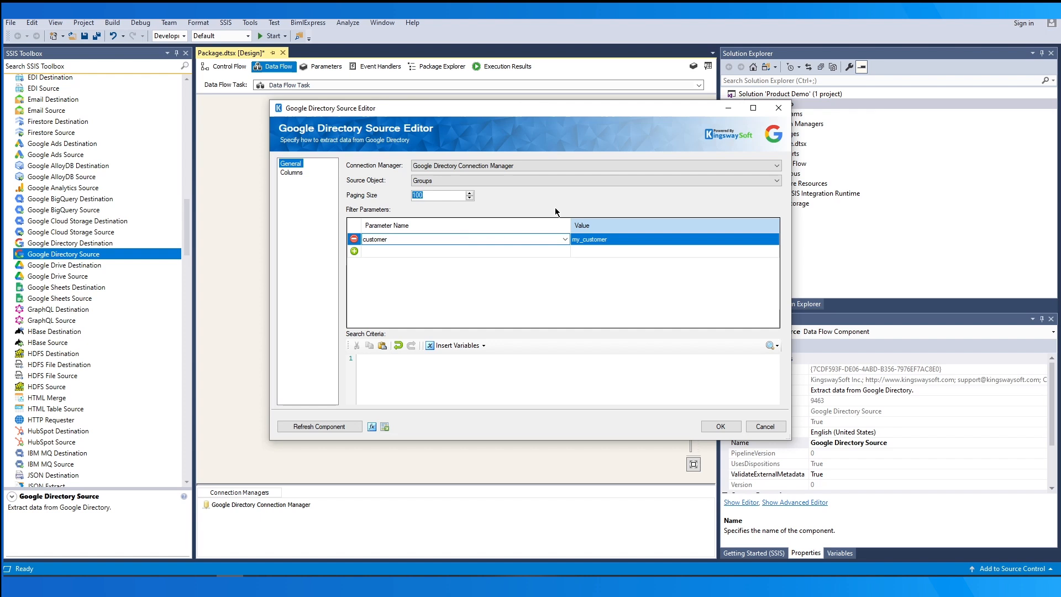
- Add a sortOrder filter parameter set to ASCENDING
{"action": "left_click", "coordinate": [586, 282]}
{"action": "left_click", "coordinate": [557, 252]}
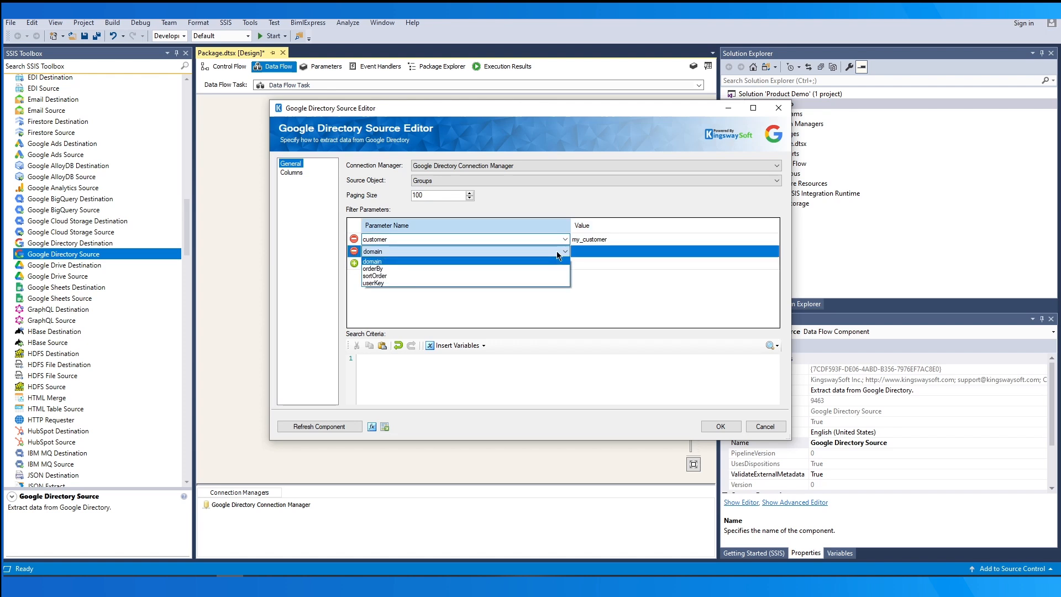
{"action": "left_click", "coordinate": [545, 276]}
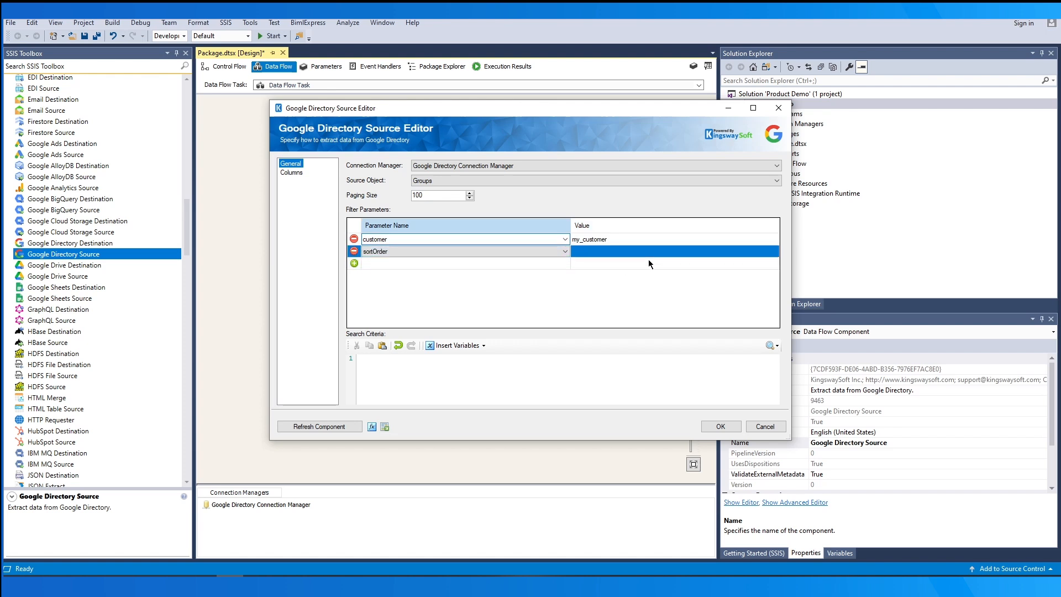
{"action": "left_click", "coordinate": [671, 254]}
{"action": "left_click", "coordinate": [773, 251]}
{"action": "left_click", "coordinate": [749, 262]}
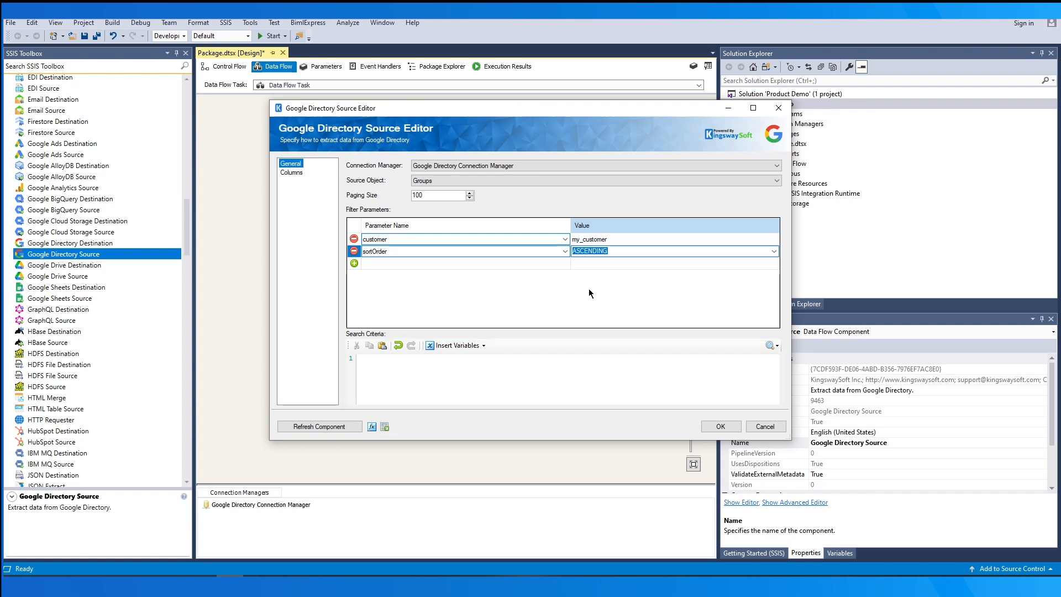
- Enter the search criteria name='Test Group' and browse the variables menu without inserting one
{"action": "left_click", "coordinate": [548, 369]}
{"action": "type", "text": "nam"}
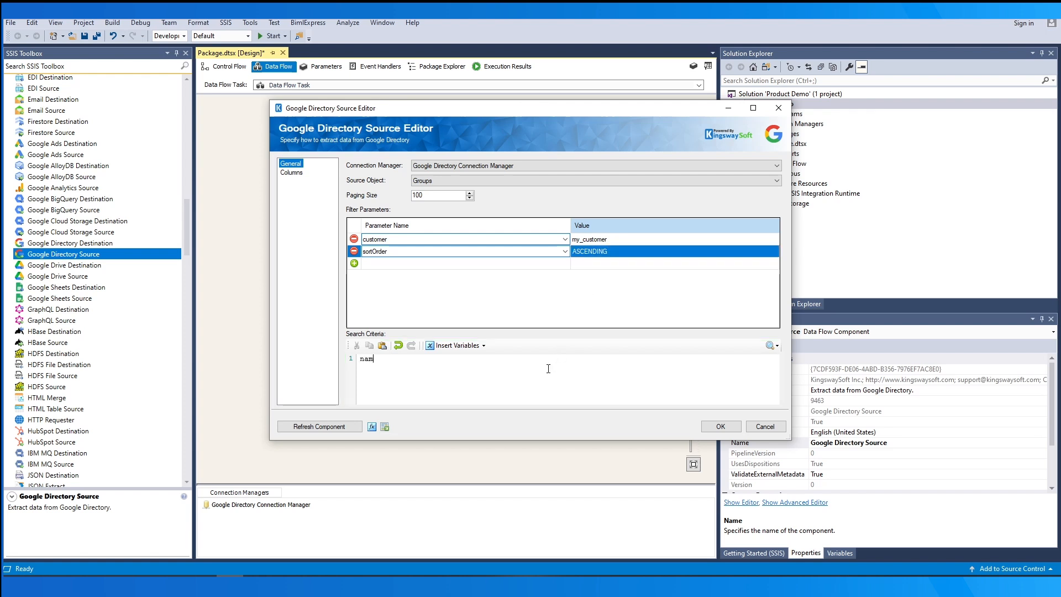
{"action": "type", "text": "e='Test Group'"}
{"action": "left_click", "coordinate": [476, 345]}
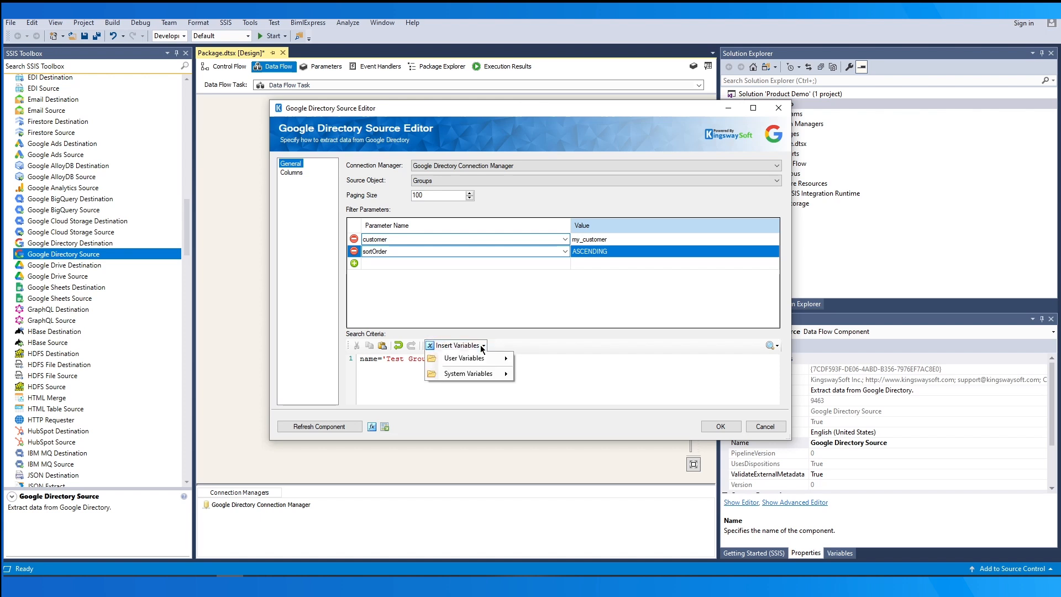
{"action": "mouse_move", "coordinate": [495, 359]}
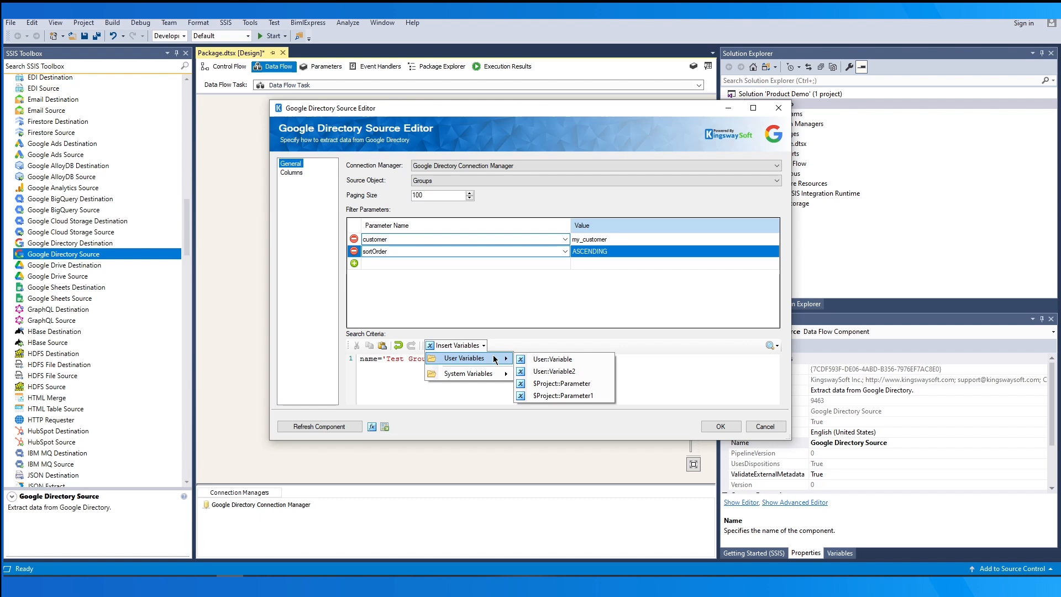
{"action": "left_click", "coordinate": [638, 344]}
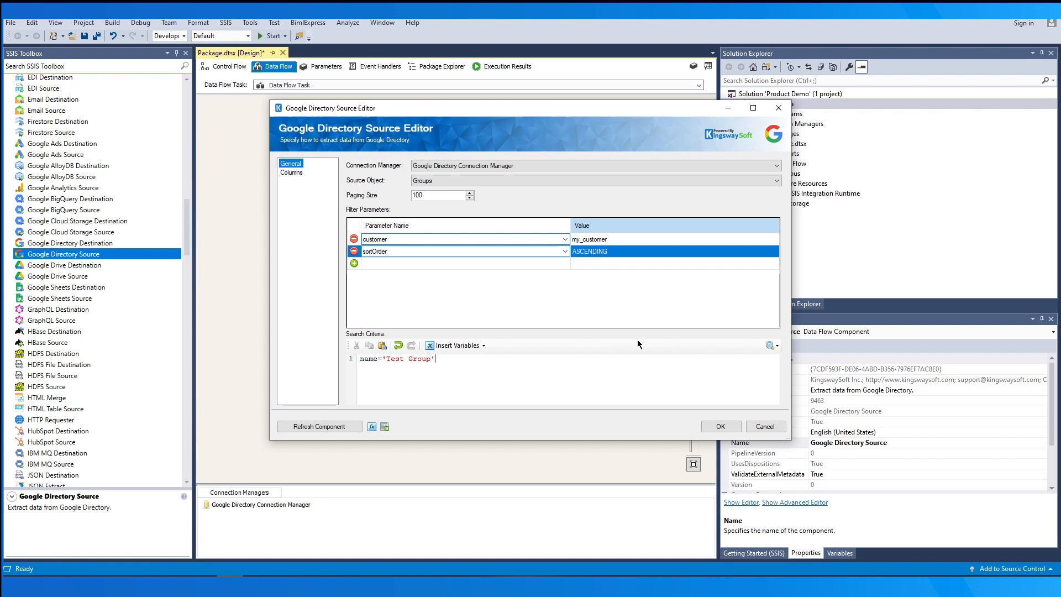
{"action": "left_click", "coordinate": [292, 172]}
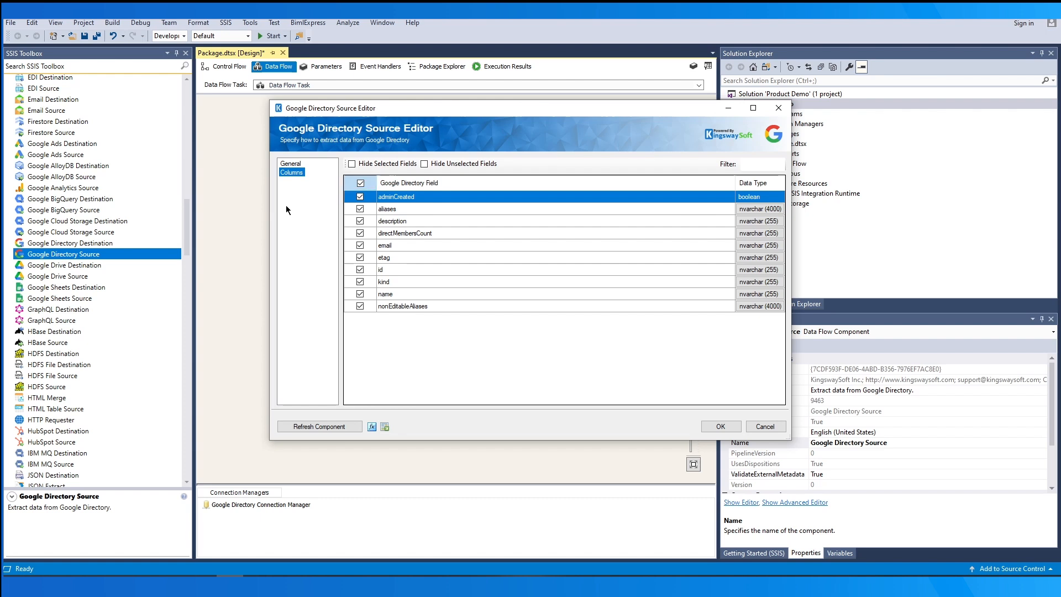
- Output aliases, description, email, etag, id and name, with description as nvarchar (4000), then confirm
{"action": "left_click", "coordinate": [359, 183]}
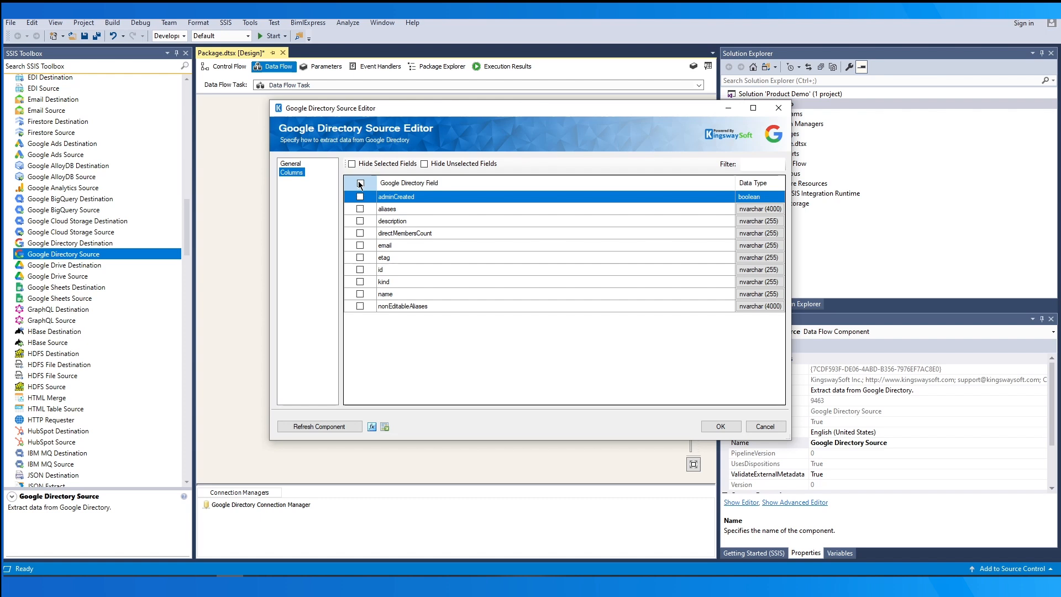
{"action": "left_click", "coordinate": [360, 209]}
{"action": "left_click", "coordinate": [359, 221]}
{"action": "left_click", "coordinate": [360, 246]}
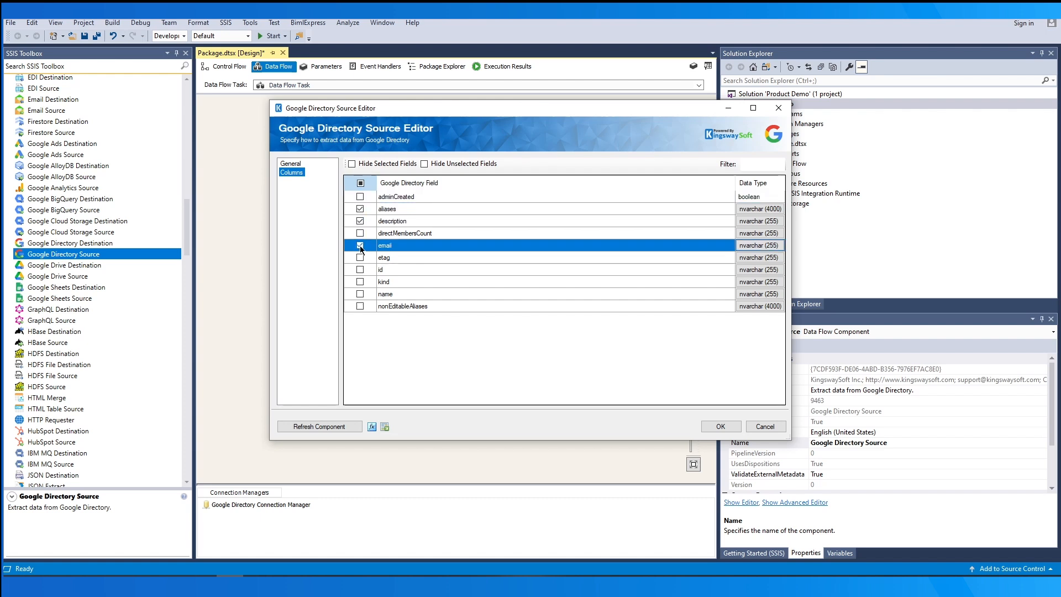
{"action": "left_click", "coordinate": [359, 257]}
{"action": "left_click", "coordinate": [360, 270]}
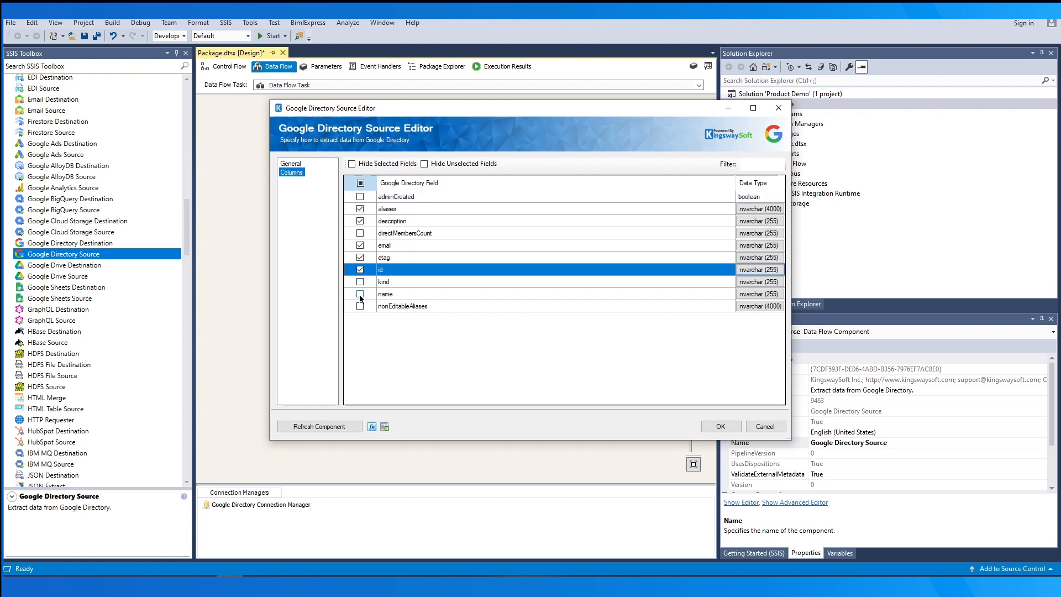
{"action": "left_click", "coordinate": [359, 294]}
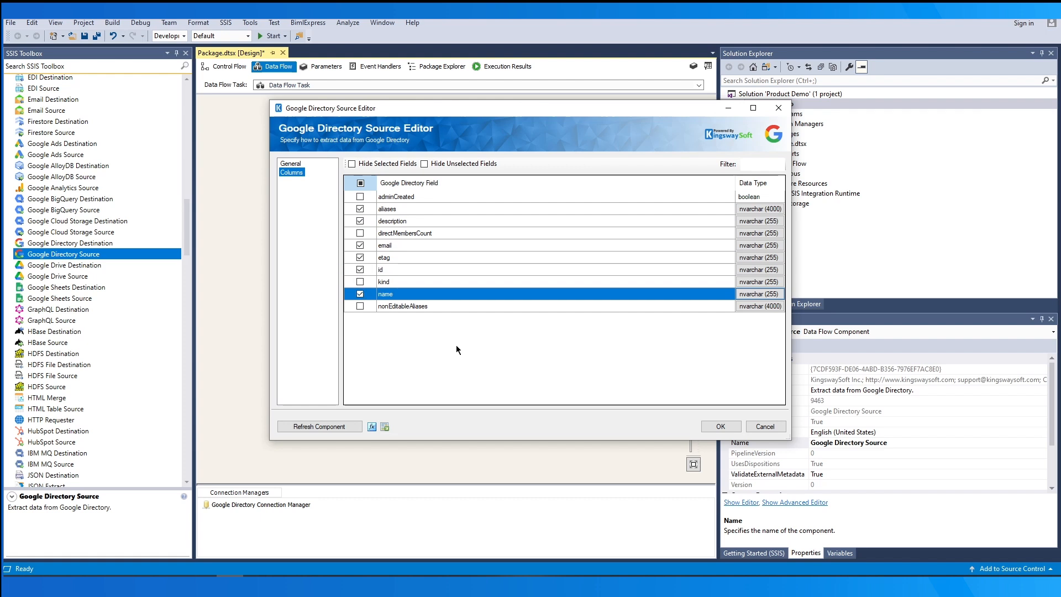
{"action": "left_click", "coordinate": [771, 222]}
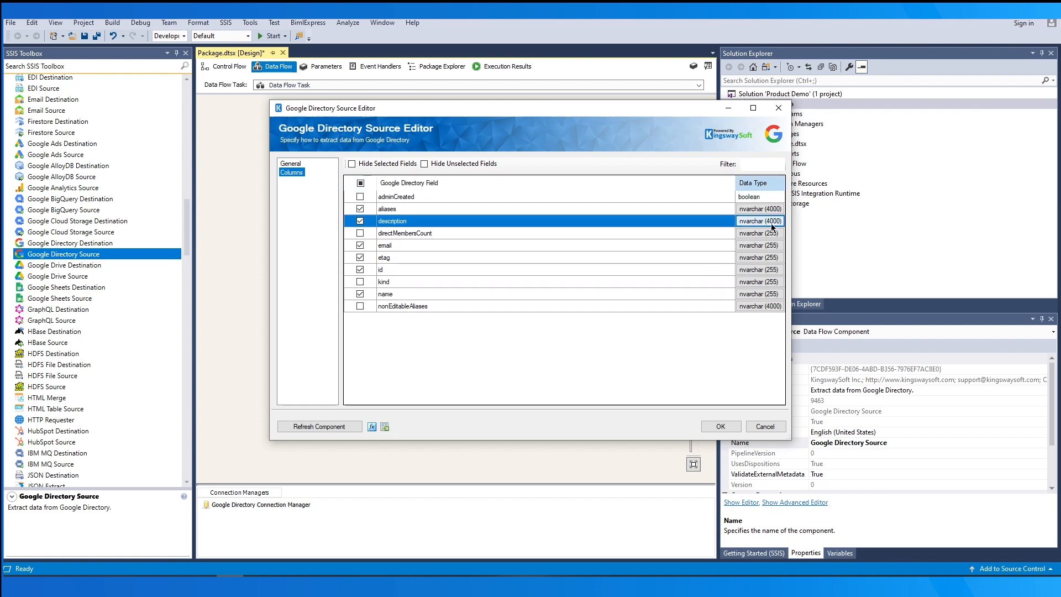
{"action": "left_click", "coordinate": [288, 165]}
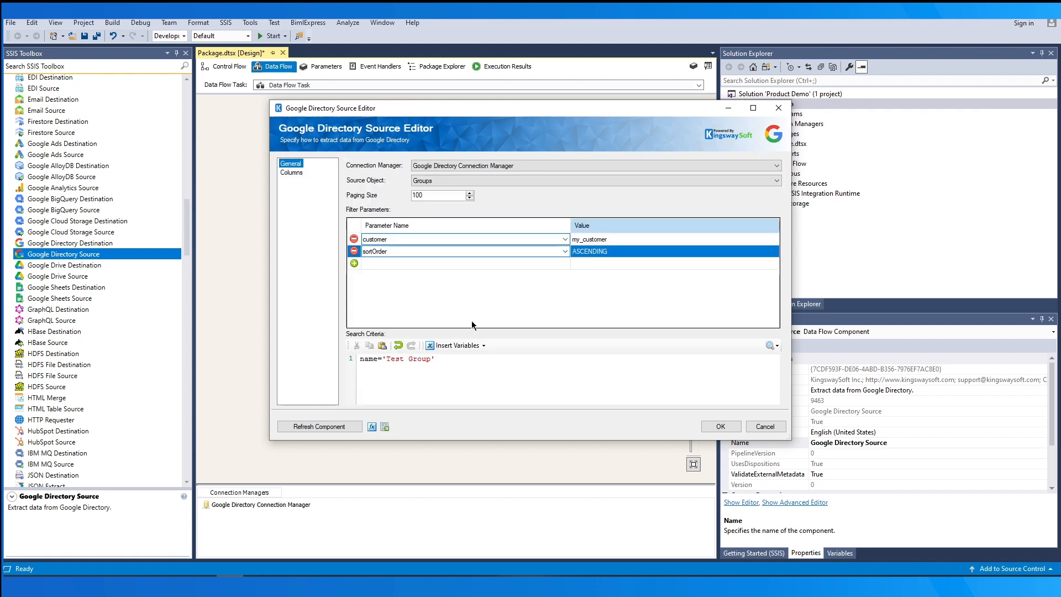
{"action": "left_click", "coordinate": [705, 424]}
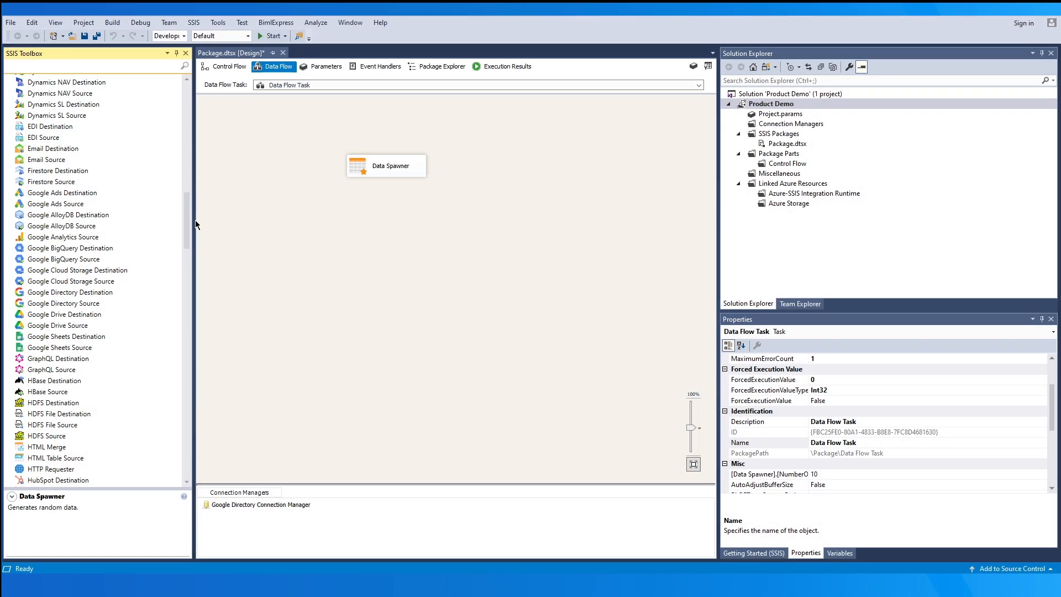
- Add a Google Directory Destination and connect the Data Spawner output to it
{"action": "left_click_drag", "start_coordinate": [113, 293], "coordinate": [342, 228]}
{"action": "left_click", "coordinate": [387, 165]}
{"action": "left_click_drag", "start_coordinate": [391, 186], "coordinate": [425, 237]}
{"action": "left_click", "coordinate": [461, 217]}
- Point the destination at the Google Directory Connection Manager with Groups as the object
{"action": "double_click", "coordinate": [440, 236]}
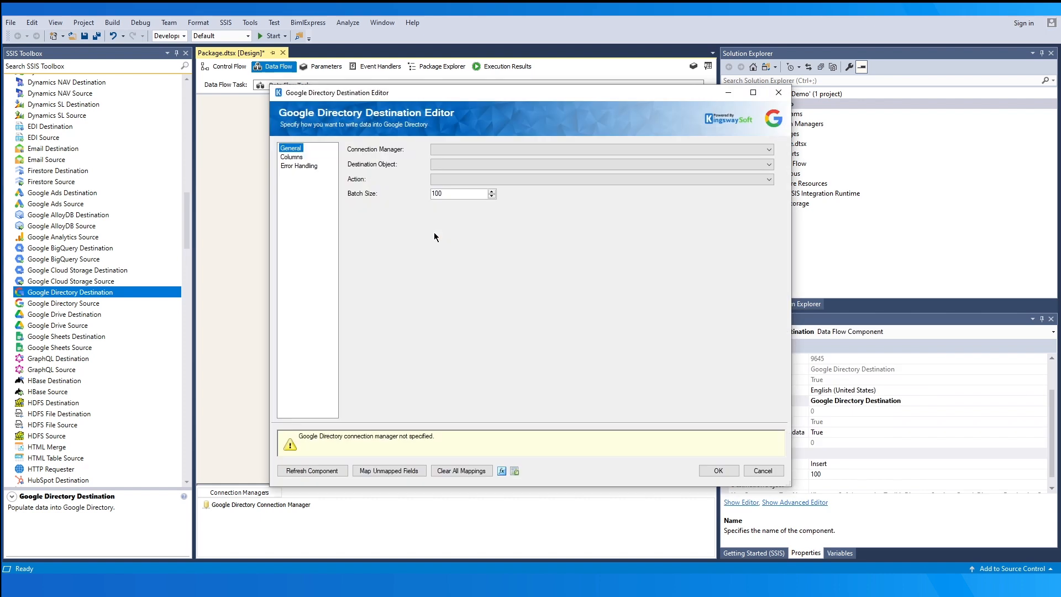
{"action": "left_click", "coordinate": [569, 148]}
{"action": "left_click", "coordinate": [579, 157]}
{"action": "left_click", "coordinate": [582, 164]}
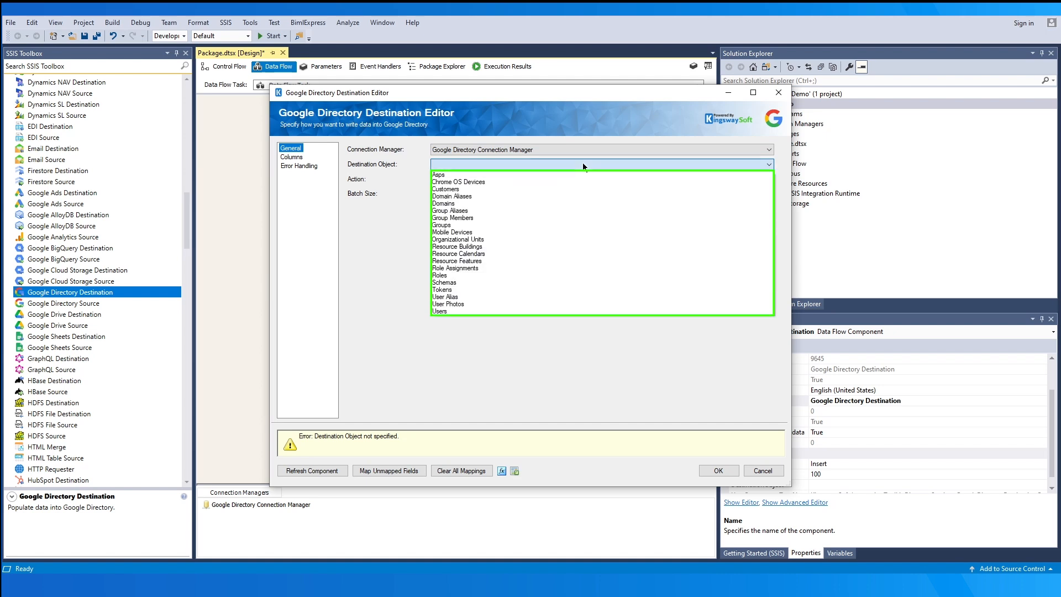
{"action": "left_click", "coordinate": [582, 225]}
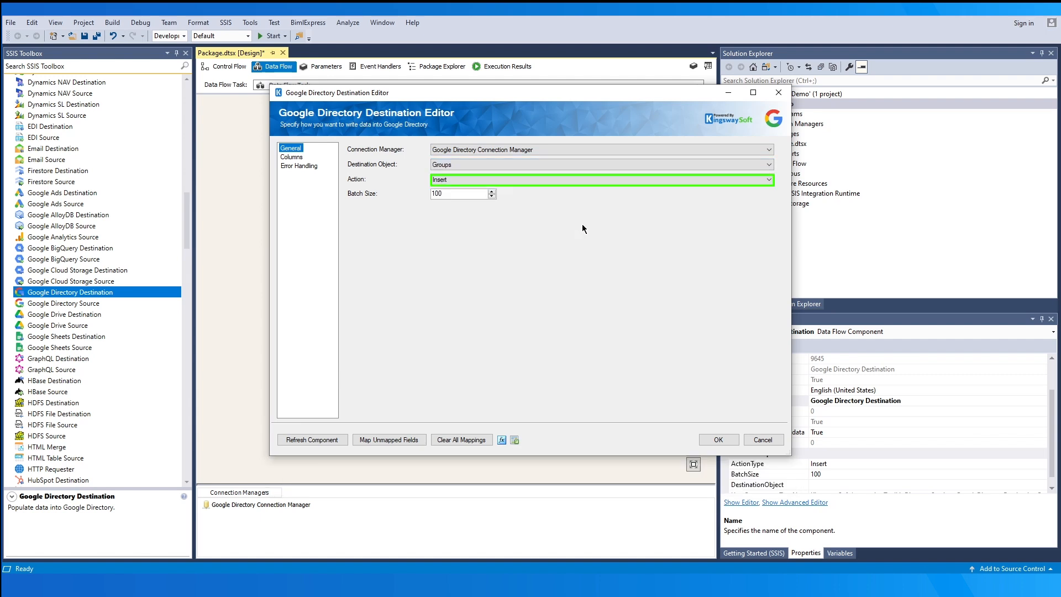
- Review the Update and Delete write actions and leave the batch size at 100
{"action": "left_click", "coordinate": [588, 181]}
{"action": "left_click", "coordinate": [589, 196]}
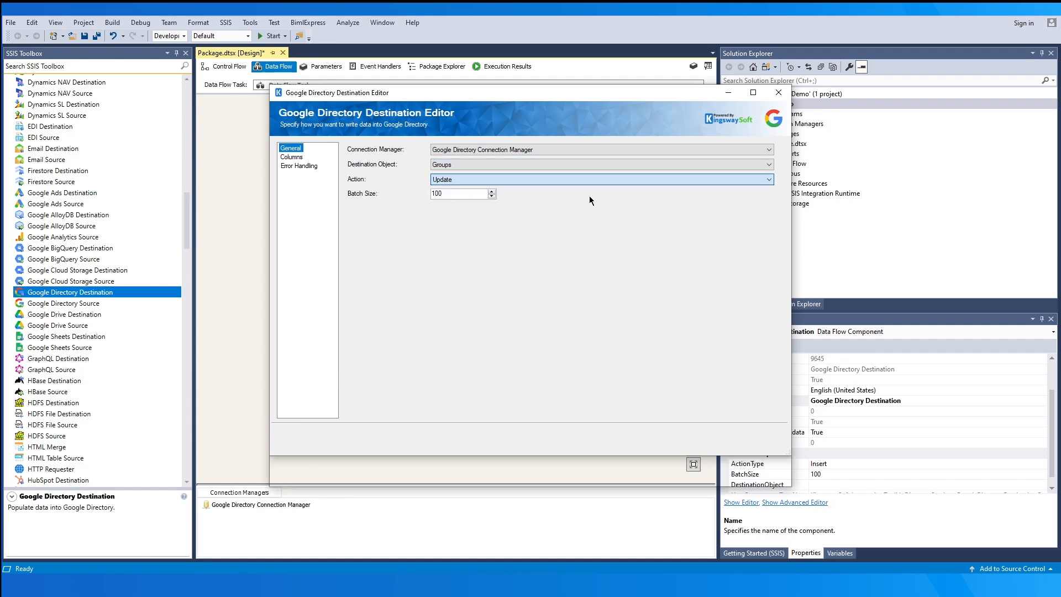
{"action": "left_click", "coordinate": [590, 180]}
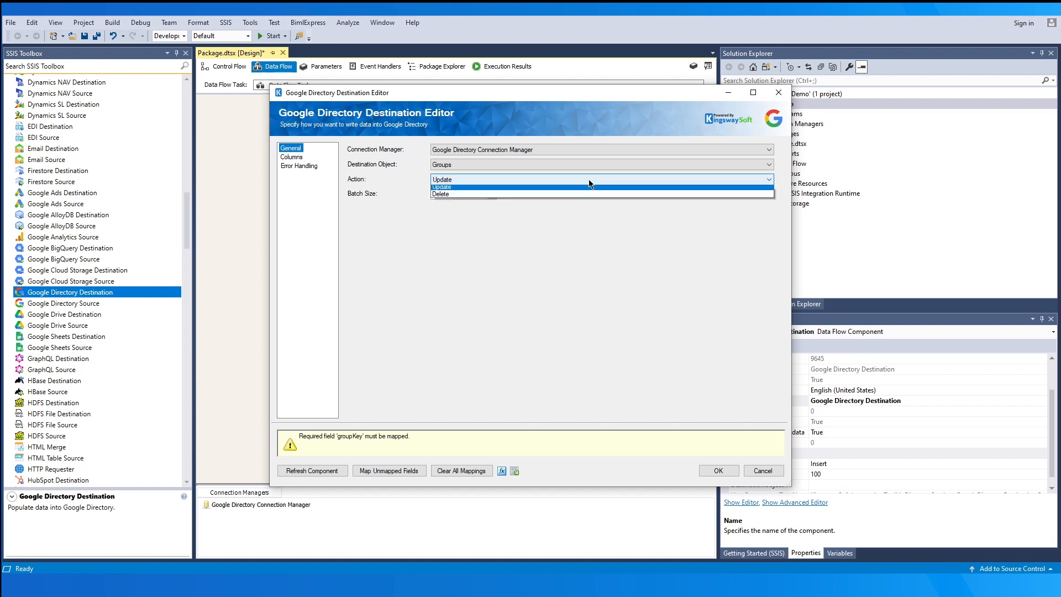
{"action": "left_click", "coordinate": [588, 206]}
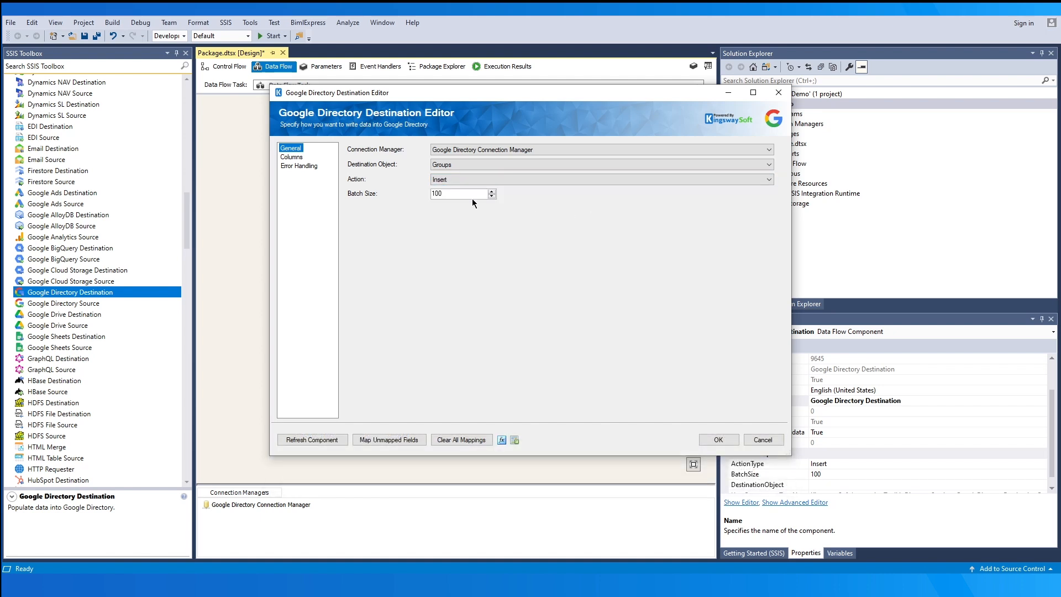
{"action": "left_click_drag", "start_coordinate": [454, 194], "coordinate": [376, 191]}
{"action": "left_click", "coordinate": [474, 193]}
- Keep Email and Name mapped to email and name, hide unmapped fields, and redirect failed rows to error output
{"action": "left_click", "coordinate": [292, 157]}
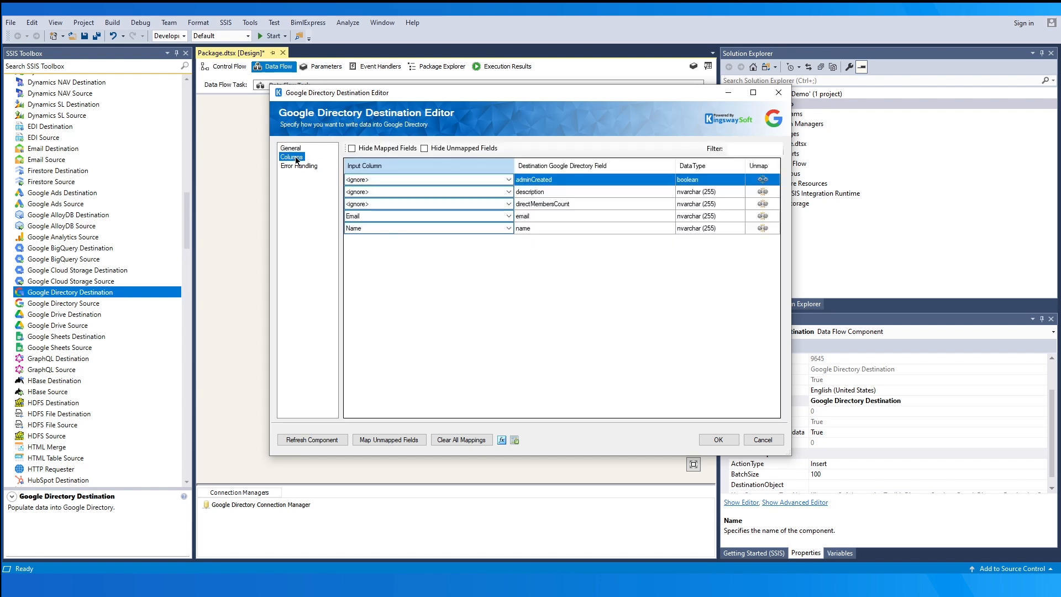
{"action": "left_click", "coordinate": [529, 216]}
{"action": "left_click", "coordinate": [532, 226]}
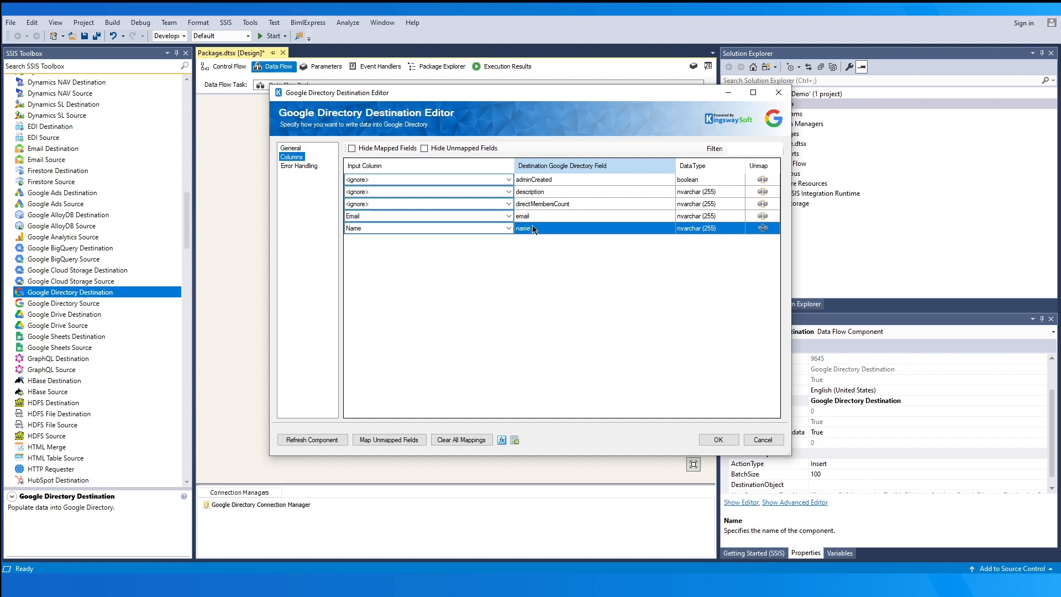
{"action": "left_click", "coordinate": [500, 215]}
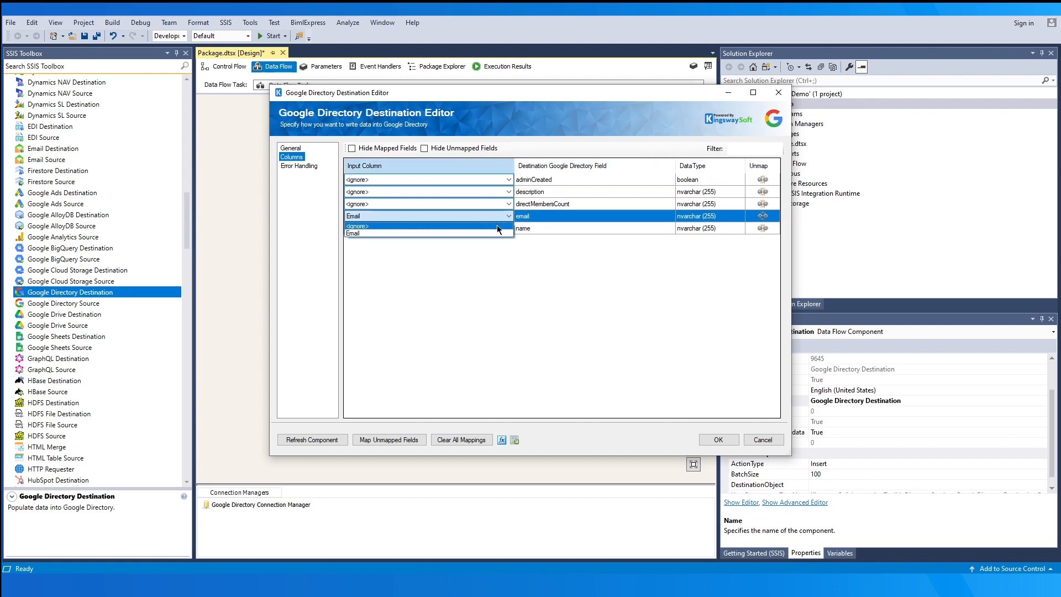
{"action": "left_click", "coordinate": [502, 216]}
{"action": "left_click", "coordinate": [448, 148]}
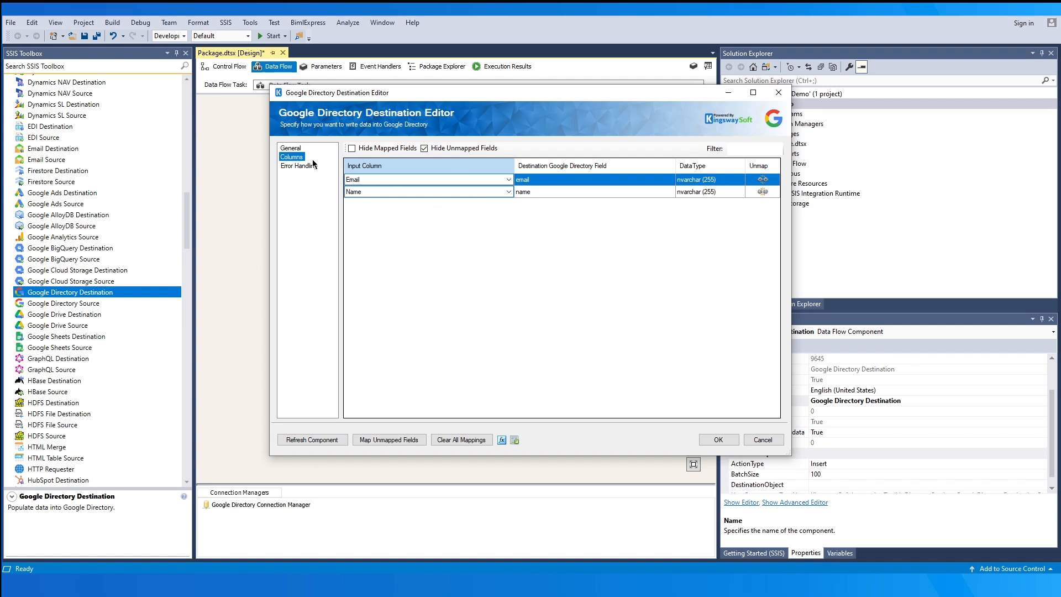
{"action": "left_click", "coordinate": [297, 165]}
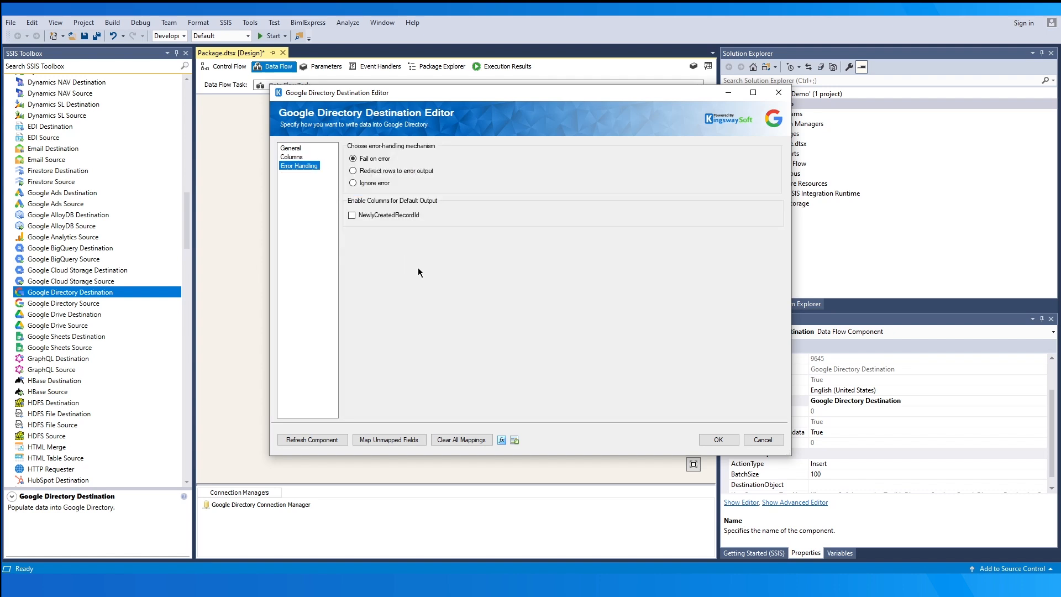
{"action": "left_click", "coordinate": [369, 170]}
- Confirm the destination settings and place two Dummy Destinations below the Google Directory Destination
{"action": "left_click", "coordinate": [710, 438]}
{"action": "left_click", "coordinate": [578, 338]}
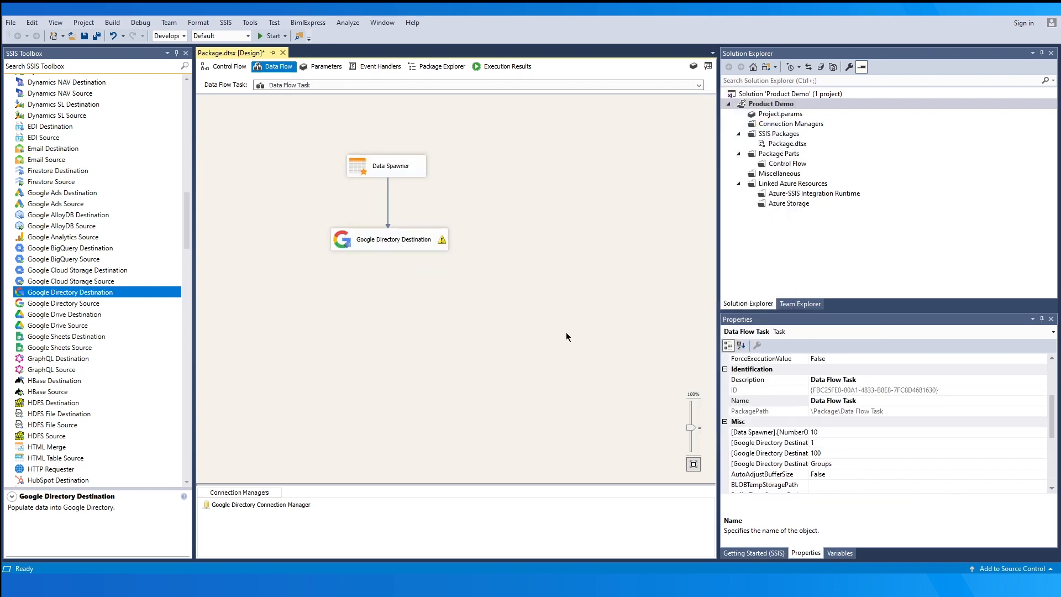
{"action": "left_click_drag", "start_coordinate": [186, 221], "coordinate": [184, 88]}
{"action": "left_click_drag", "start_coordinate": [94, 114], "coordinate": [282, 293]}
{"action": "left_click_drag", "start_coordinate": [132, 114], "coordinate": [433, 293]}
- Connect the destination's default output and error output to the two Dummy Destinations
{"action": "left_click", "coordinate": [397, 246]}
{"action": "left_click_drag", "start_coordinate": [395, 264], "coordinate": [470, 299]}
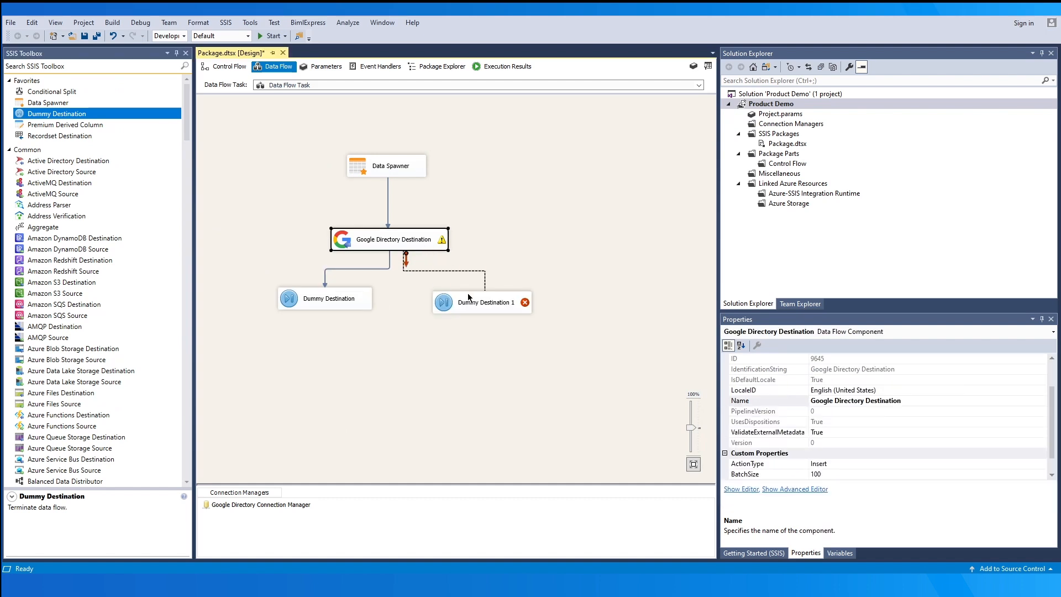
{"action": "left_click", "coordinate": [630, 423]}
- Inspect the default output path's metadata, including the NewlyCreatedRecordId column
{"action": "double_click", "coordinate": [360, 270]}
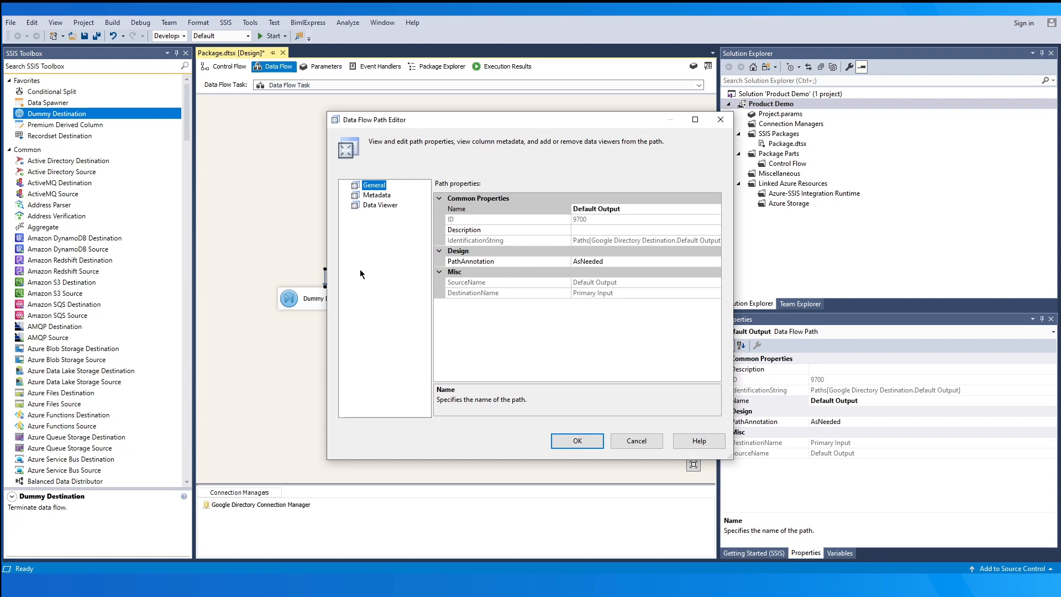
{"action": "left_click", "coordinate": [369, 196]}
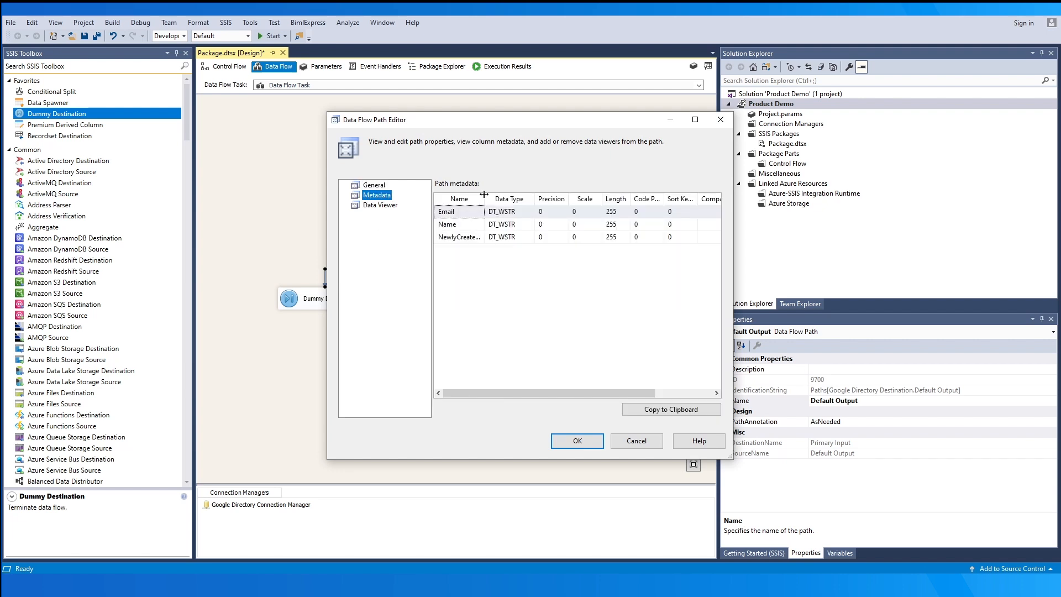
{"action": "left_click_drag", "start_coordinate": [484, 195], "coordinate": [574, 194]}
{"action": "left_click", "coordinate": [561, 237]}
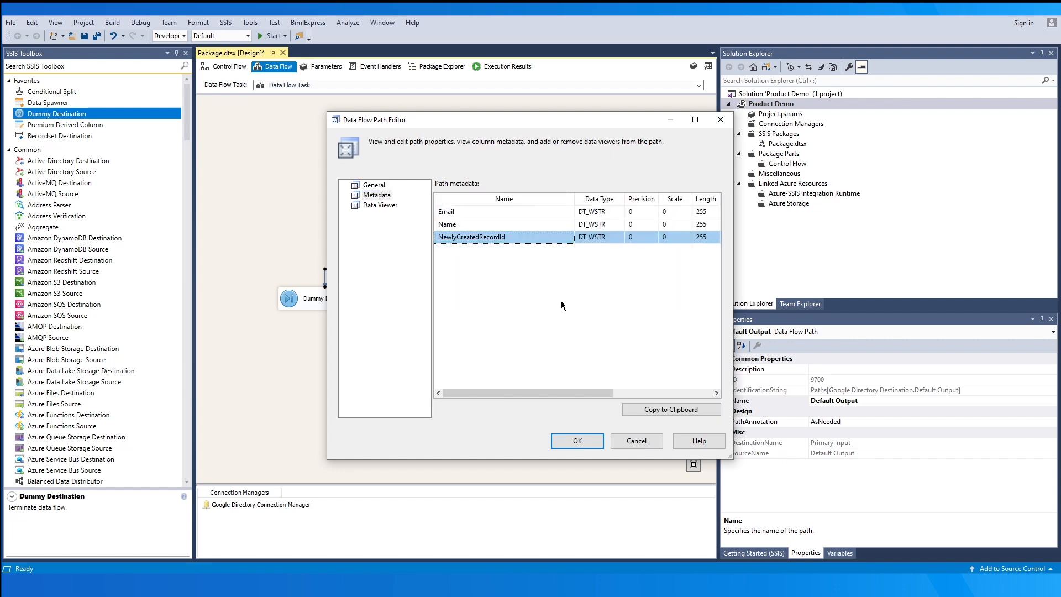
{"action": "left_click", "coordinate": [561, 442]}
- Inspect the Error Output path's metadata: ErrorCode, ErrorColumn and ErrorMessage columns
{"action": "left_click", "coordinate": [459, 279]}
{"action": "double_click", "coordinate": [459, 279]}
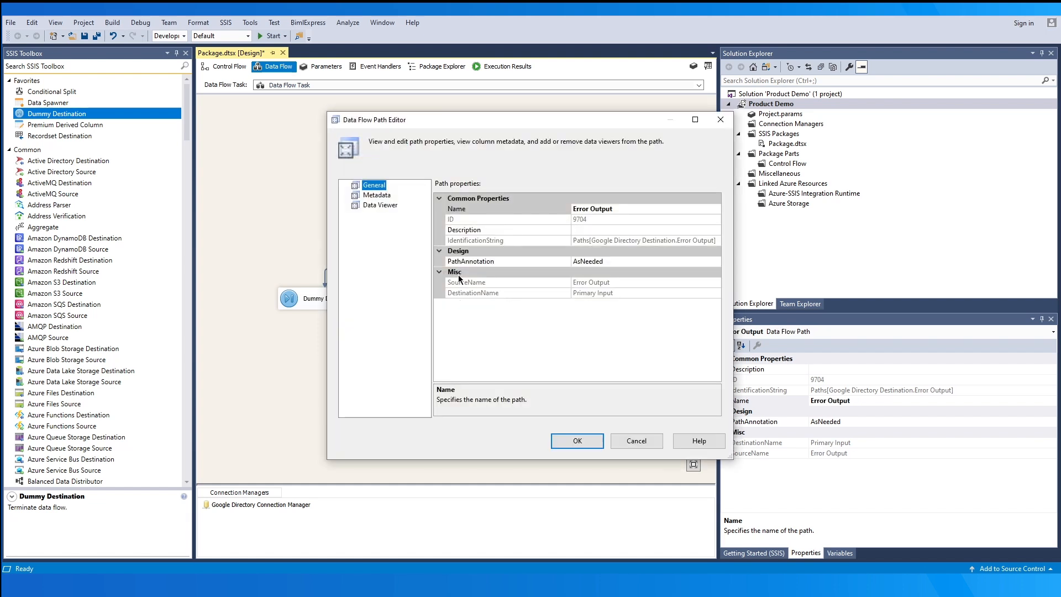
{"action": "left_click", "coordinate": [379, 196]}
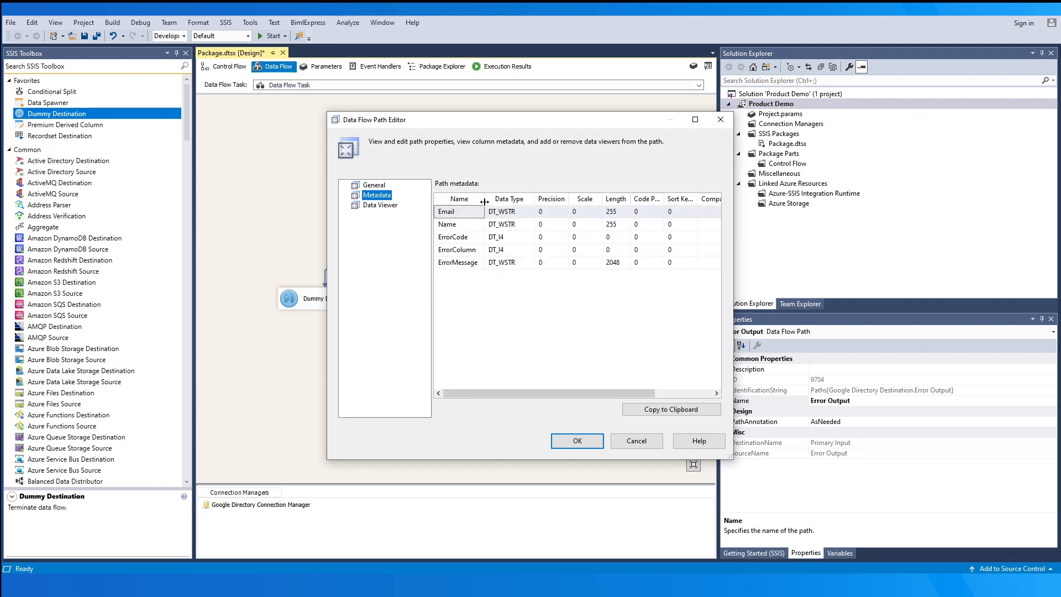
{"action": "left_click_drag", "start_coordinate": [485, 198], "coordinate": [531, 199]}
{"action": "left_click", "coordinate": [502, 239]}
{"action": "left_click", "coordinate": [499, 250]}
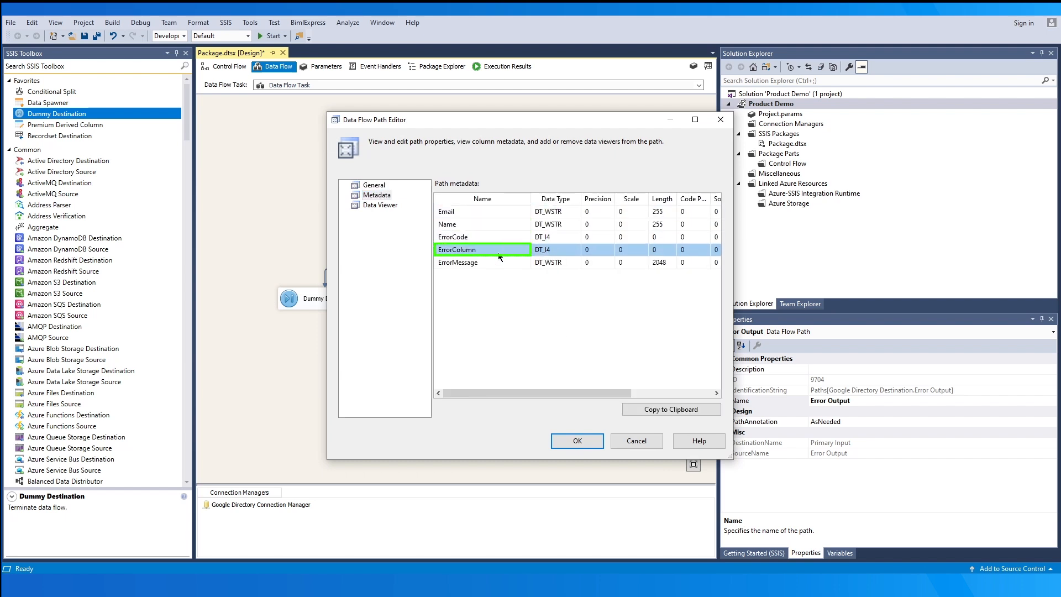
{"action": "left_click", "coordinate": [507, 262]}
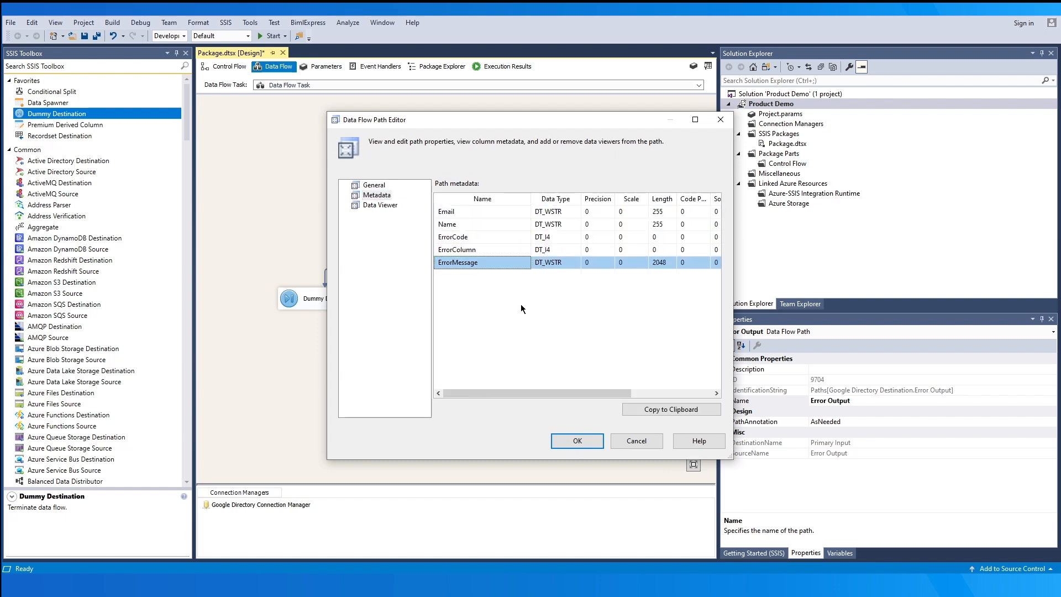
{"action": "left_click", "coordinate": [558, 440]}
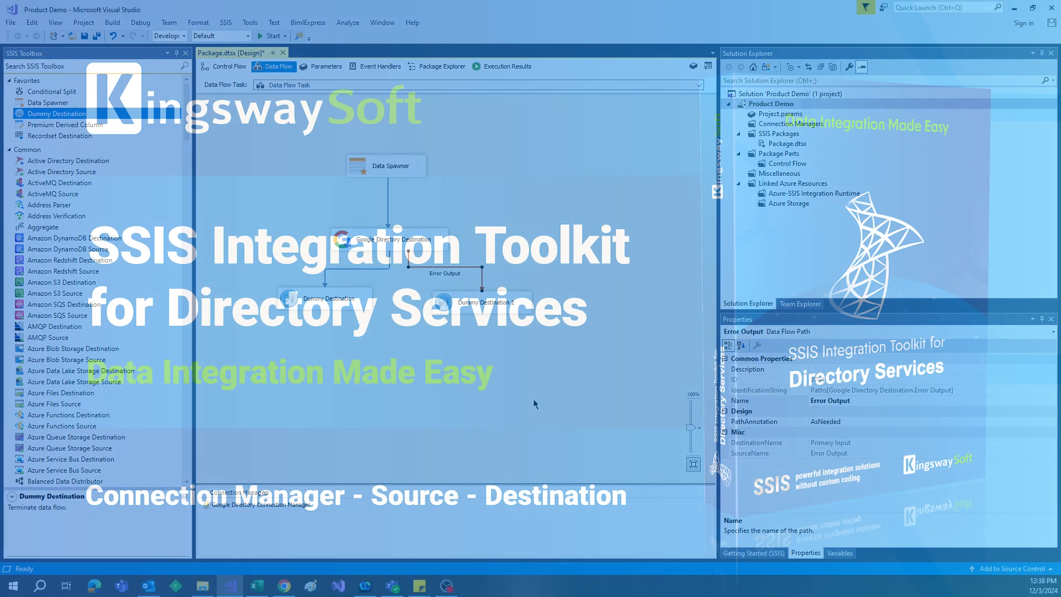